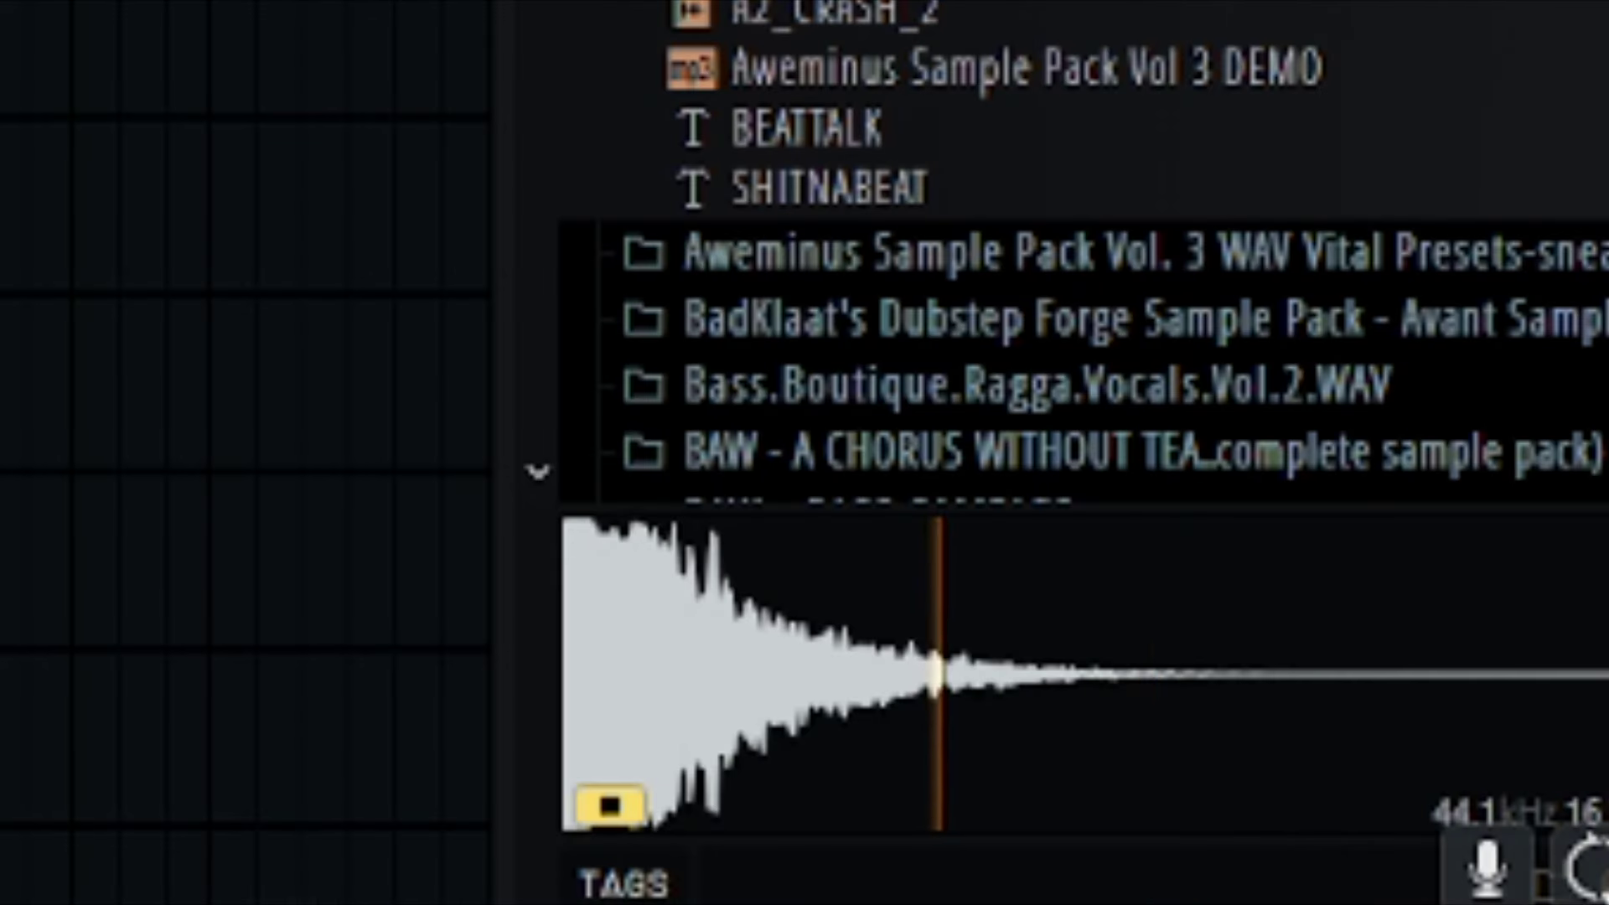
Step: Audition the A_PERC samples and place A_PERC_21 and A_PERC_18 on playlist tracks 5 and 6 at the song start
click(1434, 592)
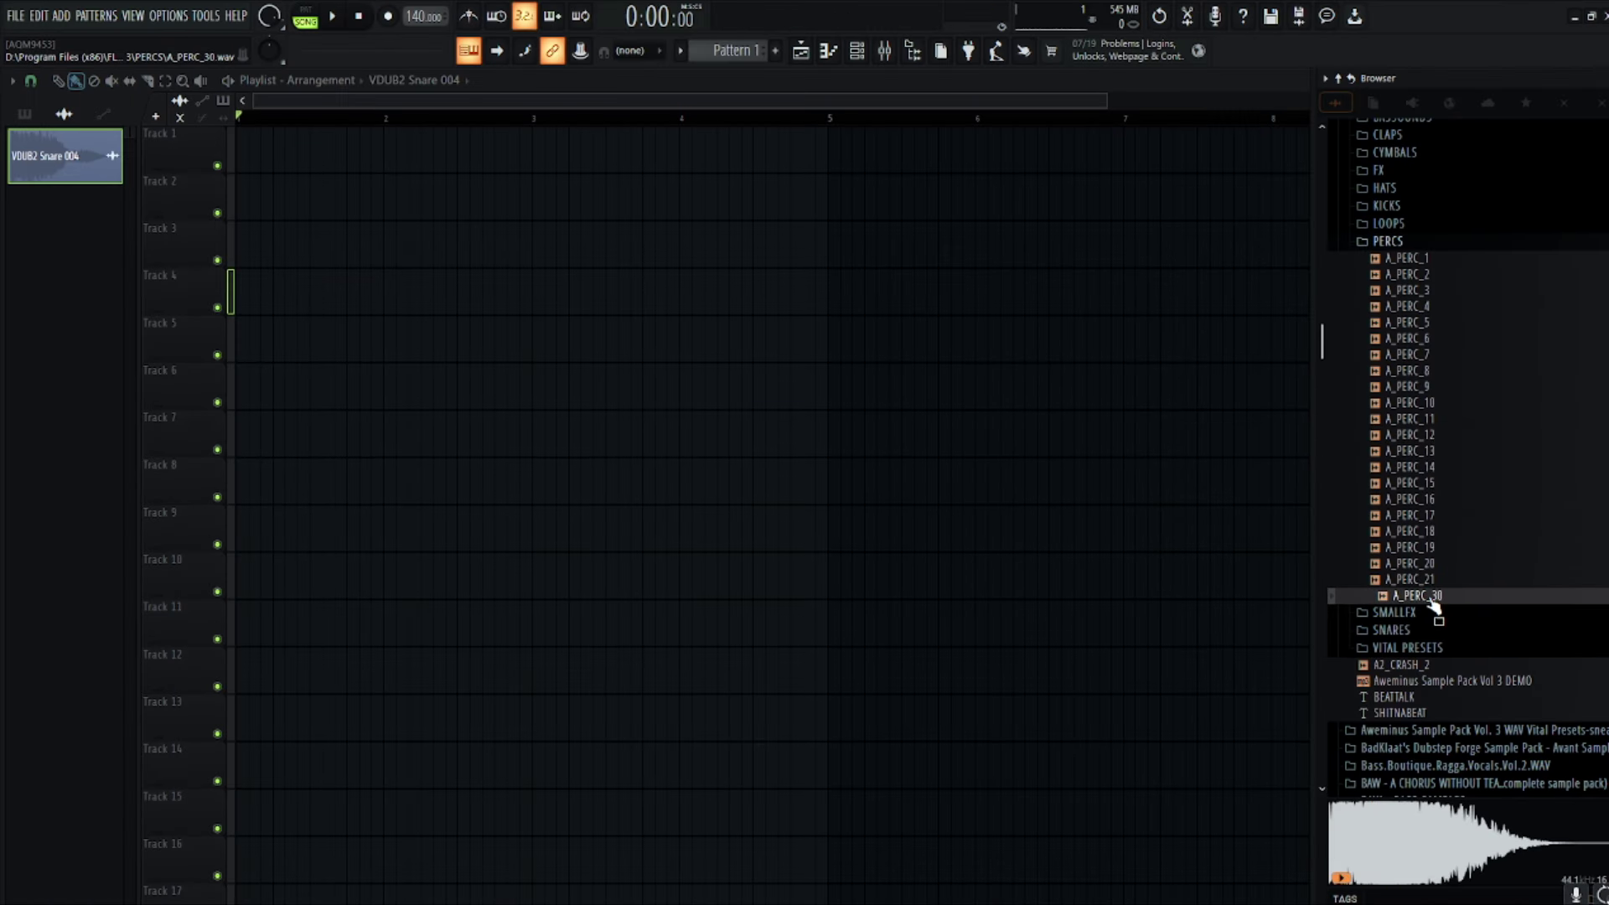
click(1424, 583)
drag(1424, 590, 563, 348)
drag(1413, 454, 507, 386)
scroll(507, 387, up, 3)
Step: Route the A_PERC_21 and A_PERC_18 samples to the same mixer insert, number 9
double_click(595, 347)
click(555, 288)
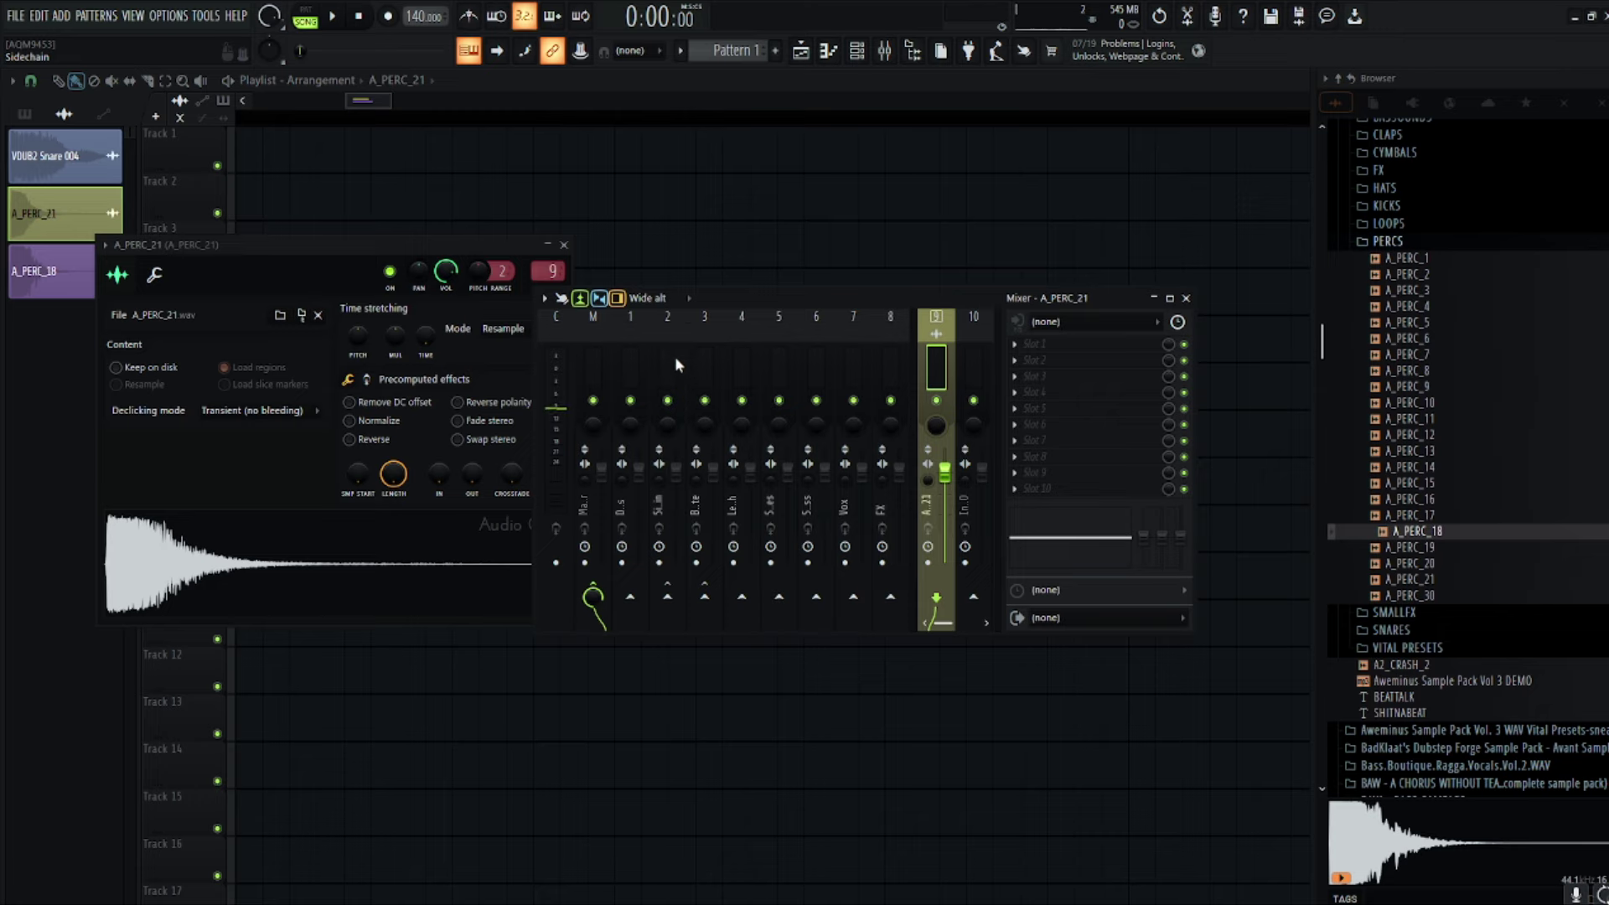
click(835, 250)
right_click(835, 250)
double_click(767, 387)
Step: Search the effect plugins for "fruity" and load Fruity Convolver in slot 1 of the A_PERC_21 mixer insert
click(886, 53)
click(1038, 344)
mouse_move(1038, 362)
click(269, 33)
text(fruity)
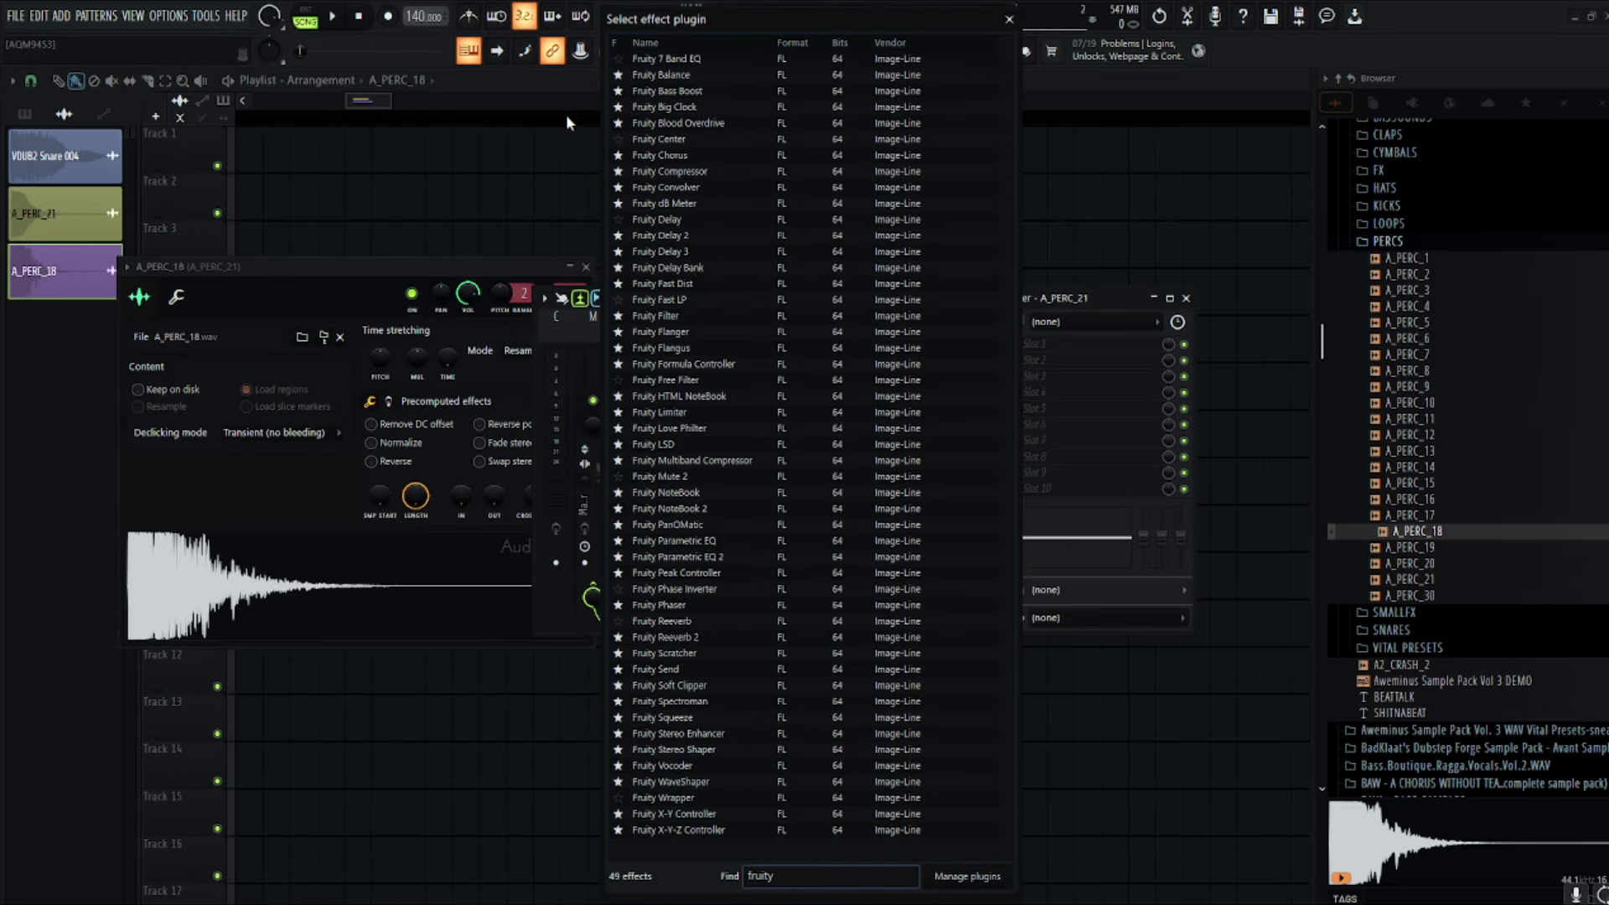
Step: Search the sample browser for "perc" and audition the $B-PERC and (SXJ) Percs samples
scroll(1405, 371, down, 20)
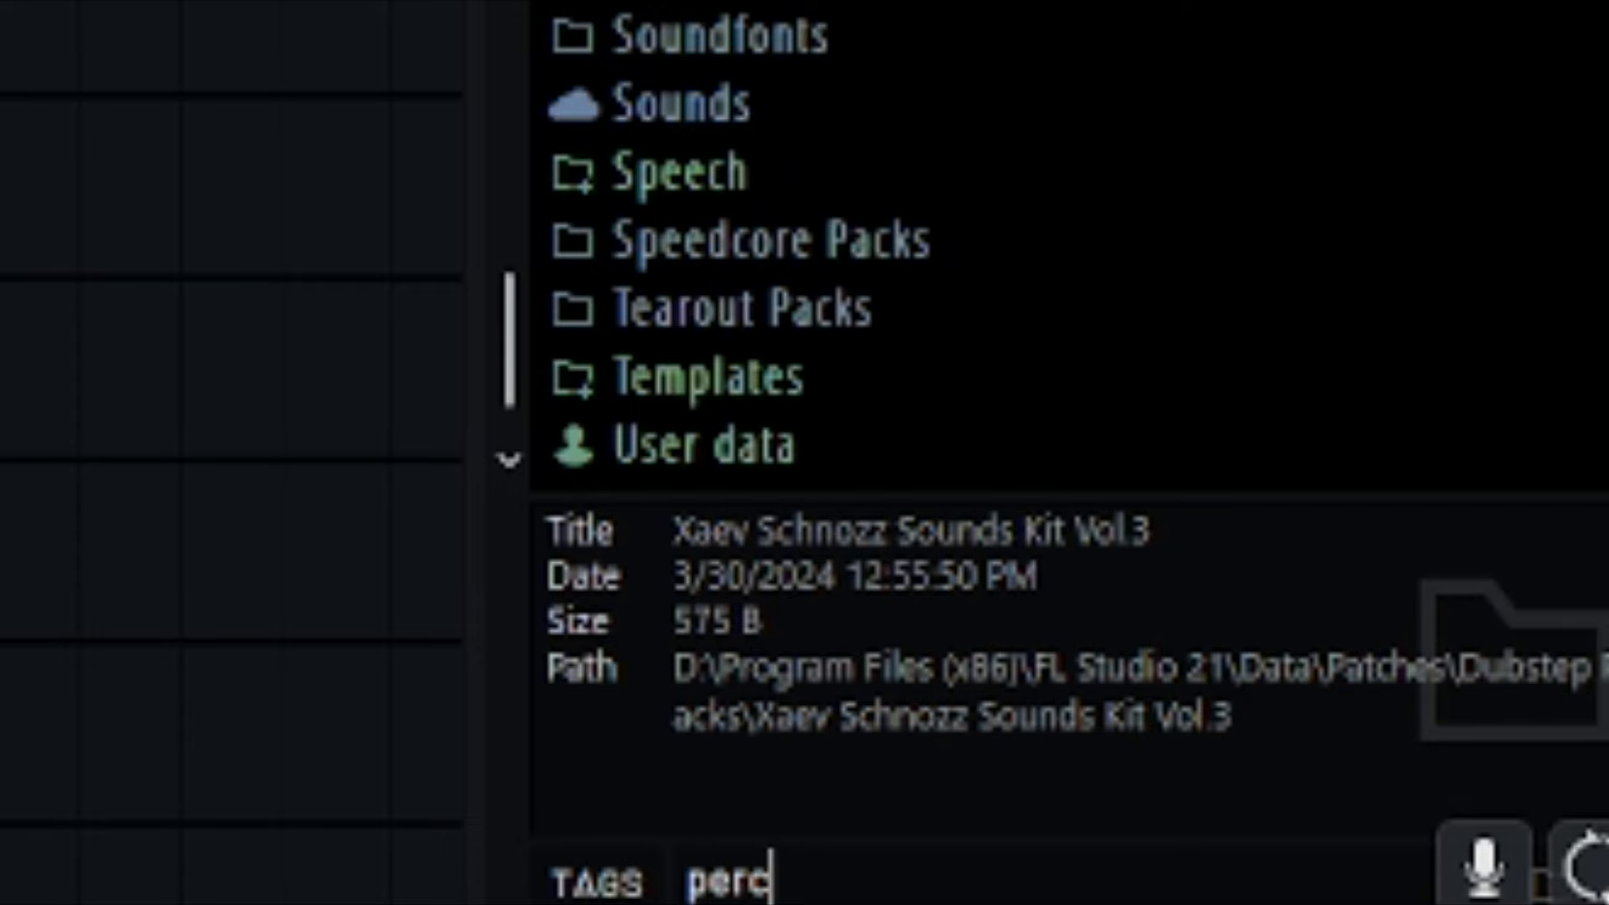
scroll(1478, 253, down, 15)
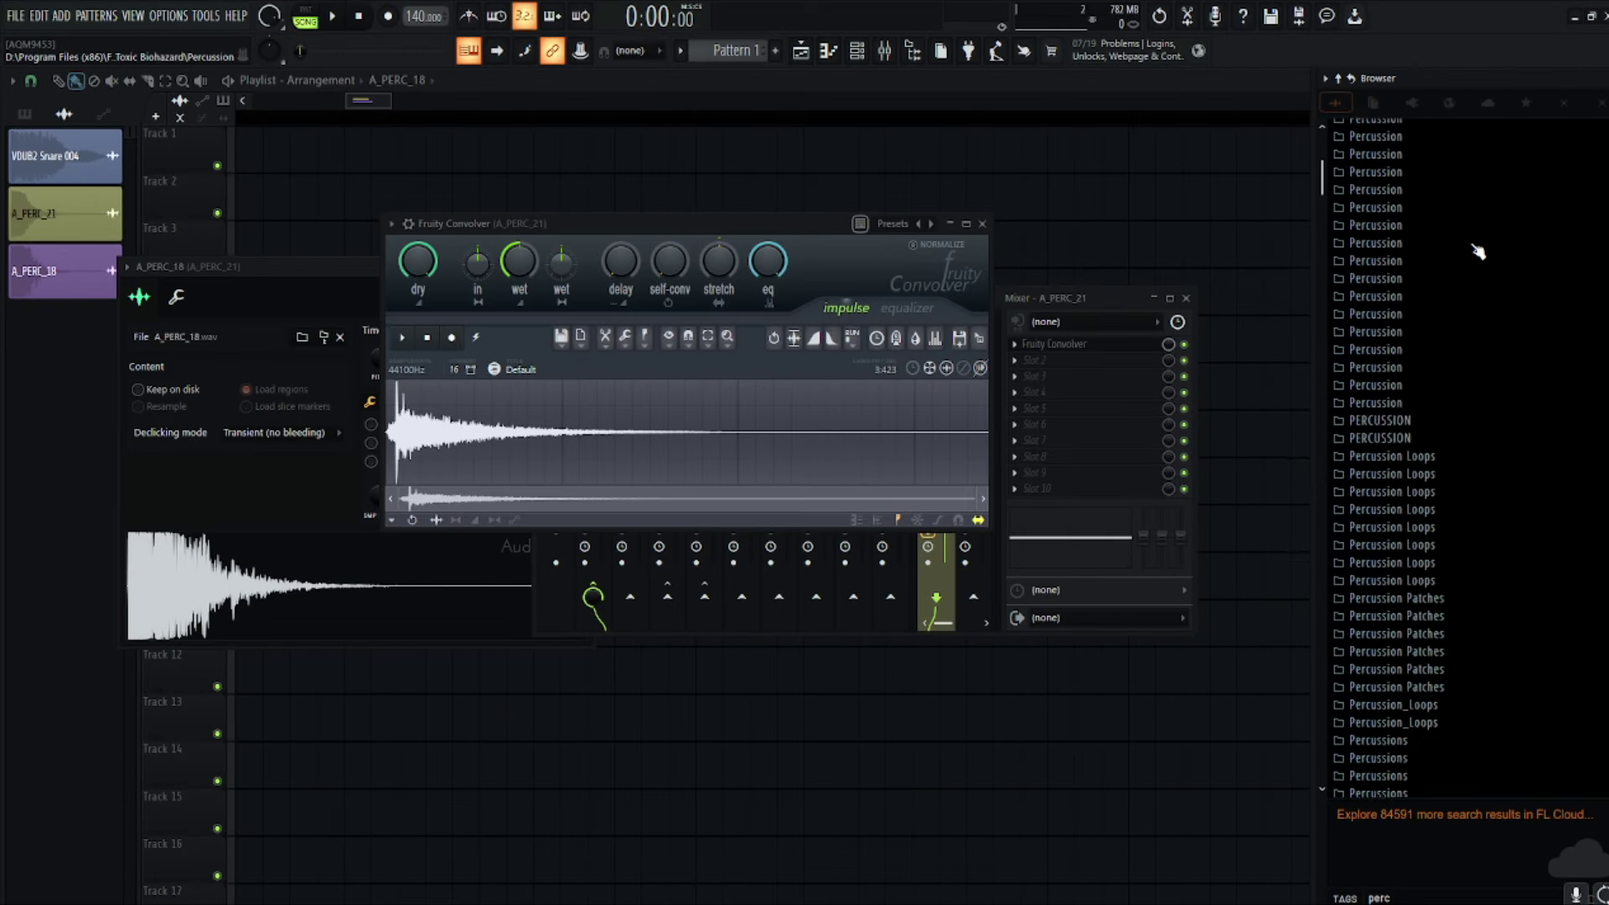
scroll(1477, 251, down, 20)
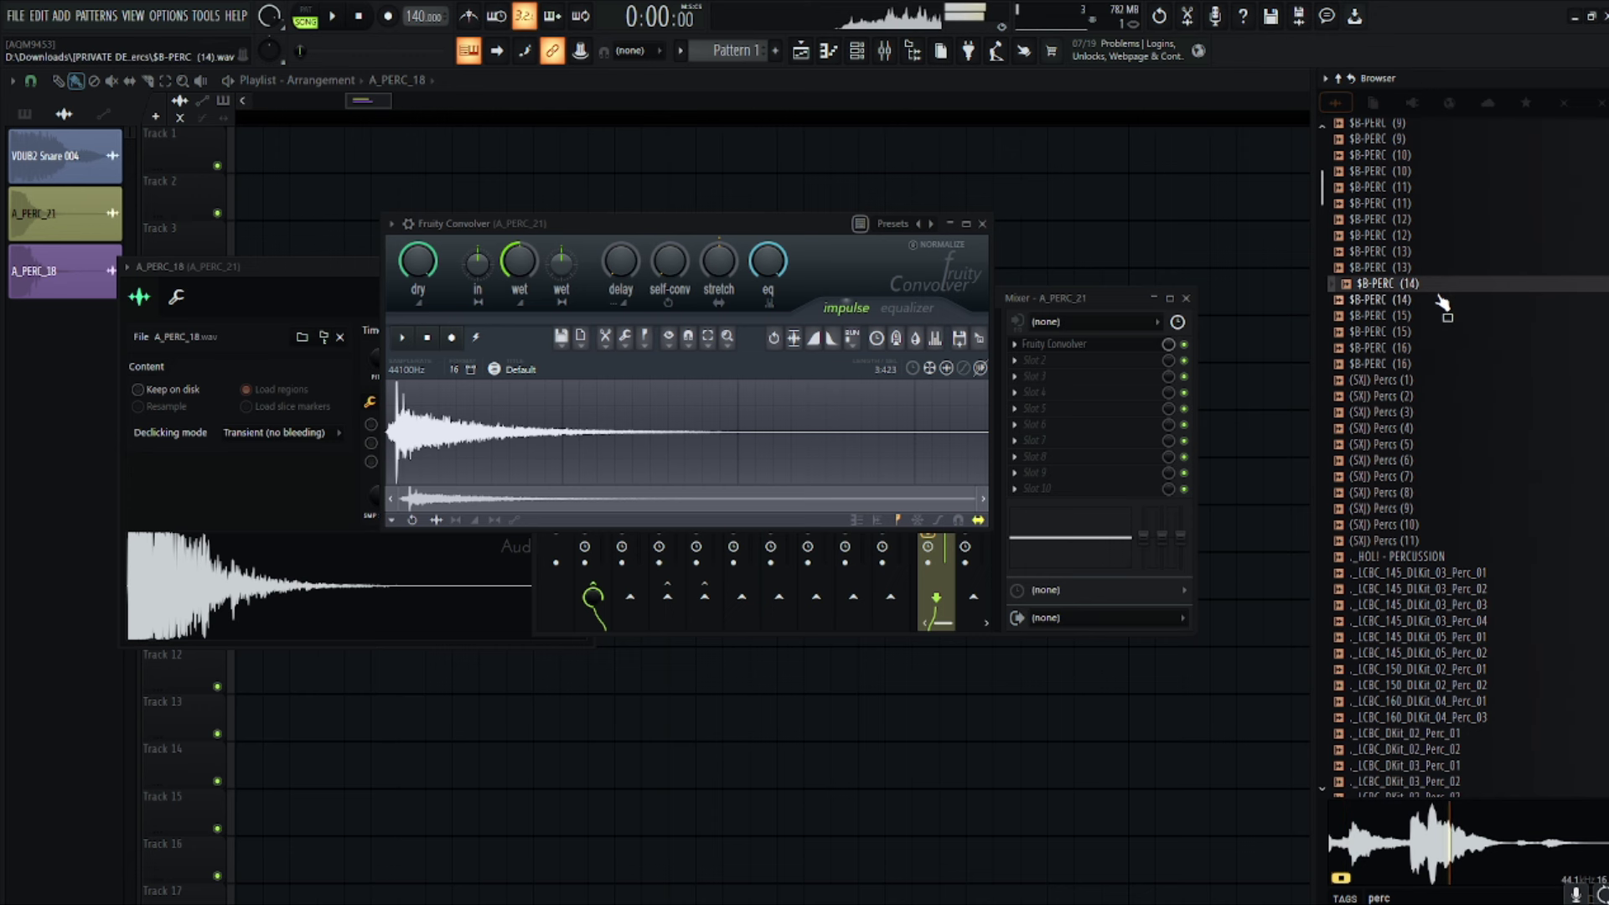
click(1436, 315)
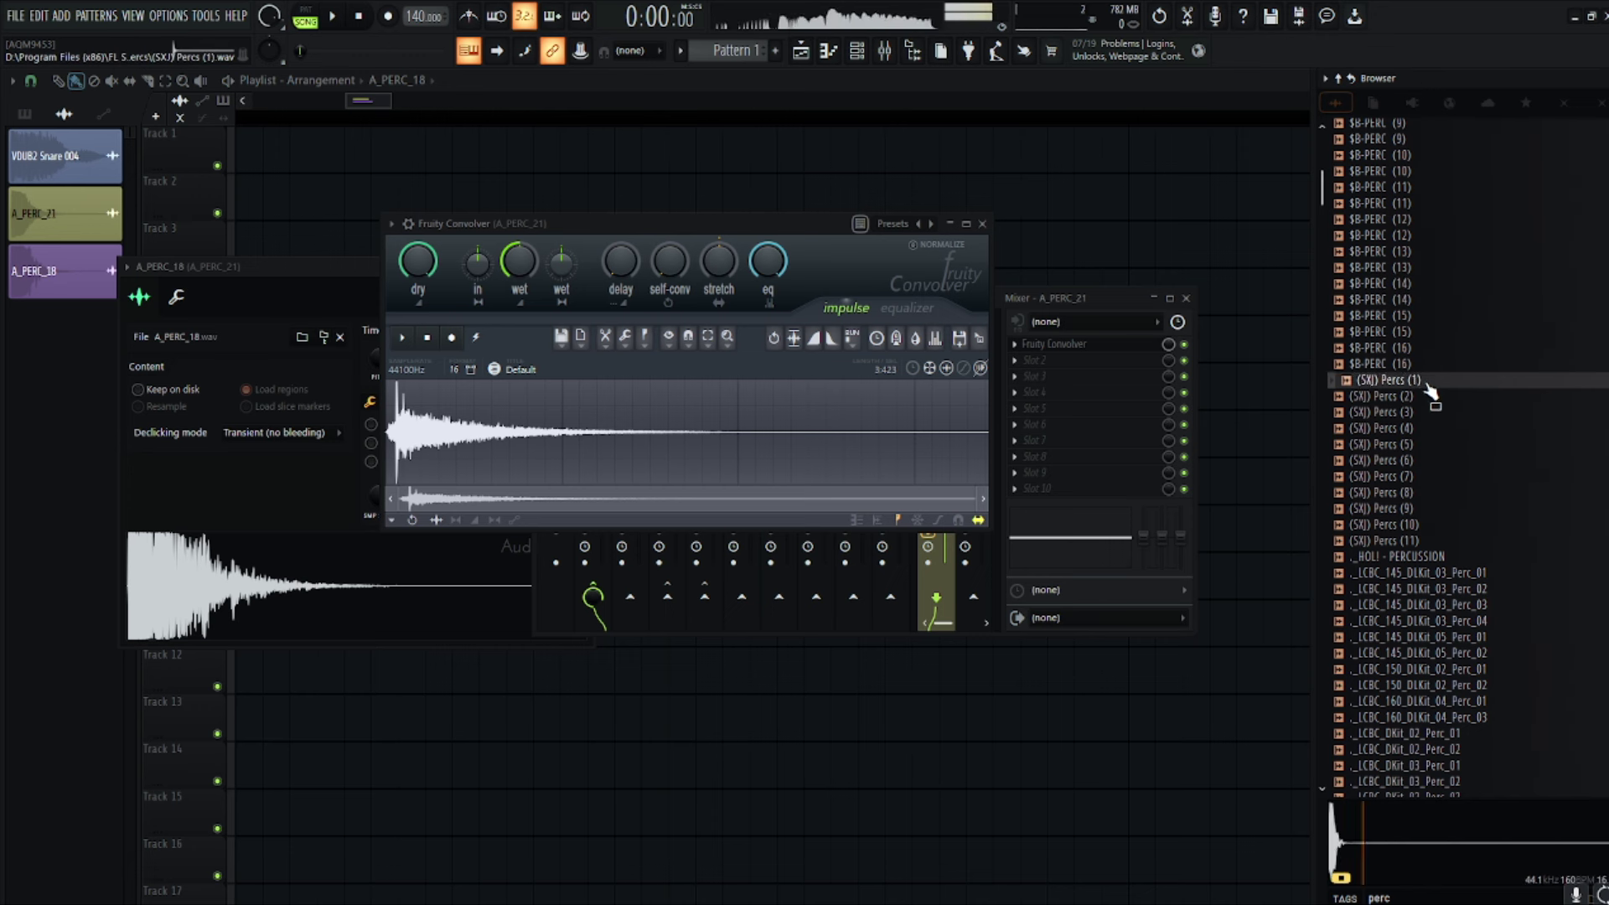
scroll(1438, 363, down, 20)
click(1438, 361)
key(Down)
key(Down)
key(Down)
key(Down)
key(Down)
key(Down)
key(Down)
key(Down)
key(Down)
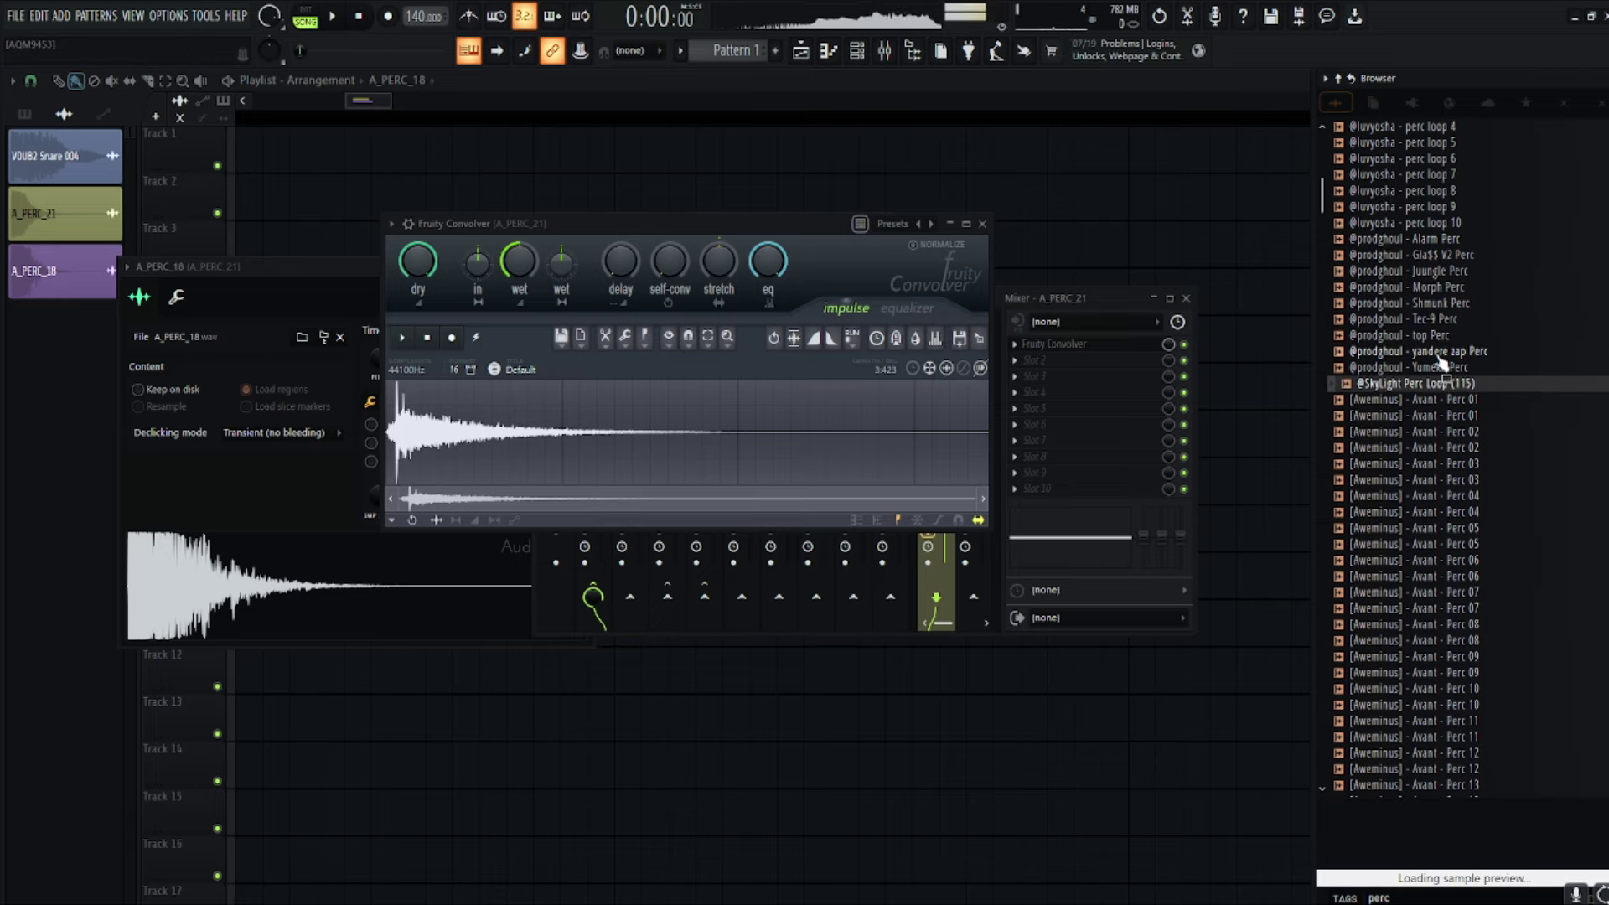
key(Down)
key(Down)
key(Down)
key(Down)
key(Down)
key(Down)
key(Down)
key(Down)
key(Down)
key(Down)
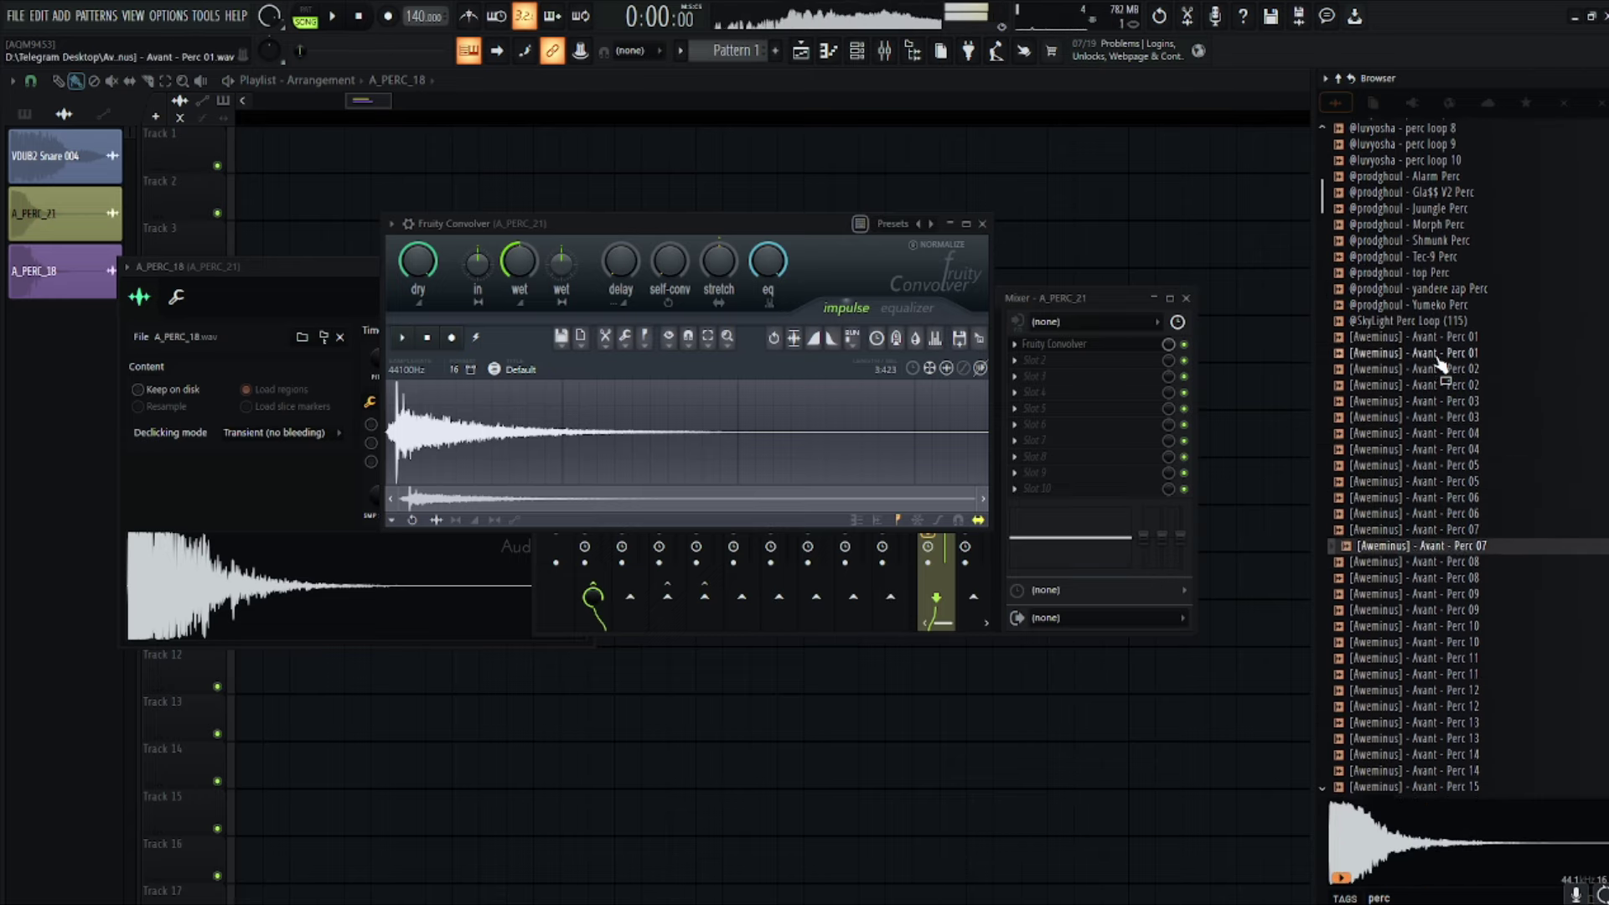
key(Down)
key(Down)
key(Down)
key(Down)
key(Down)
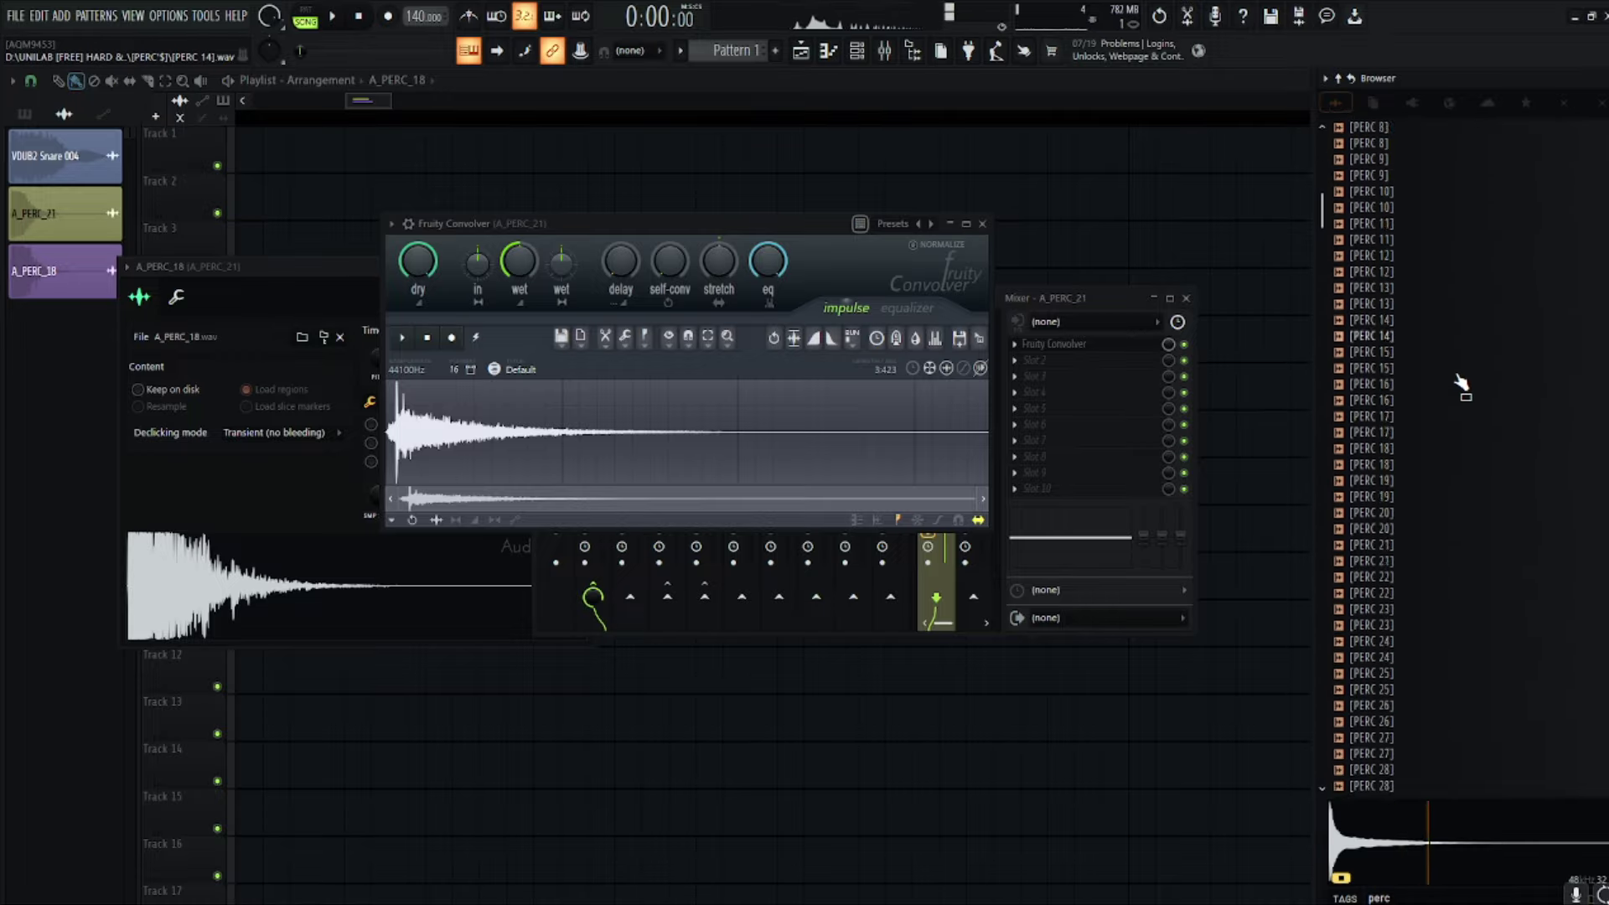
Step: Audition the VEH1 Percussive, numbered Perc and late Oversampled_UFBT_perc samples as impulse candidates
scroll(1350, 466, down, 20)
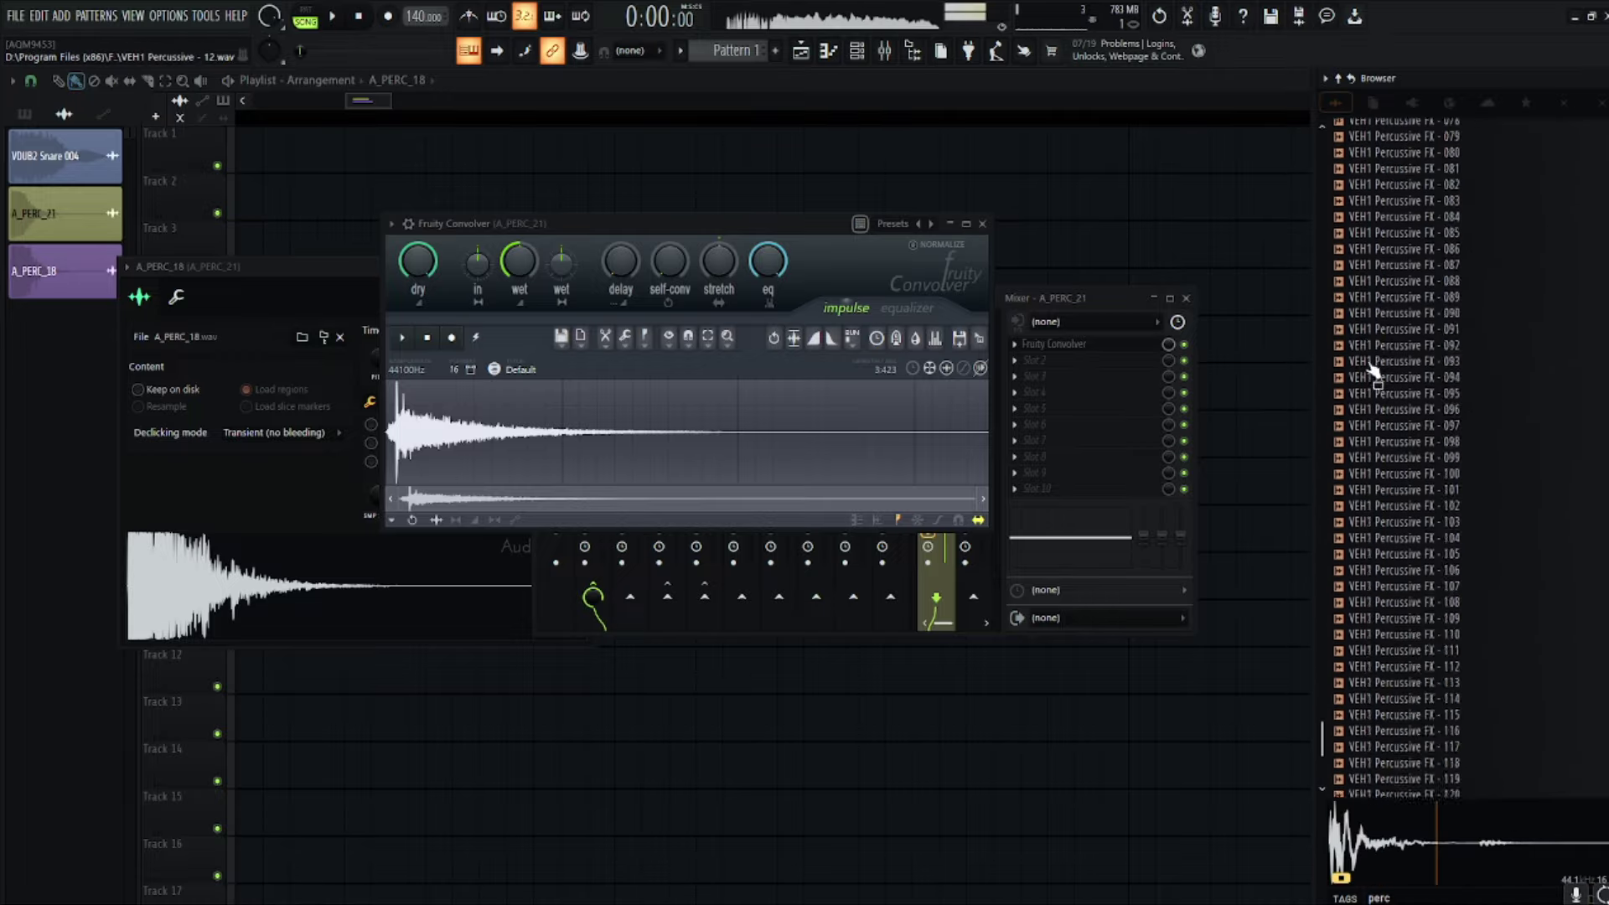
click(1379, 530)
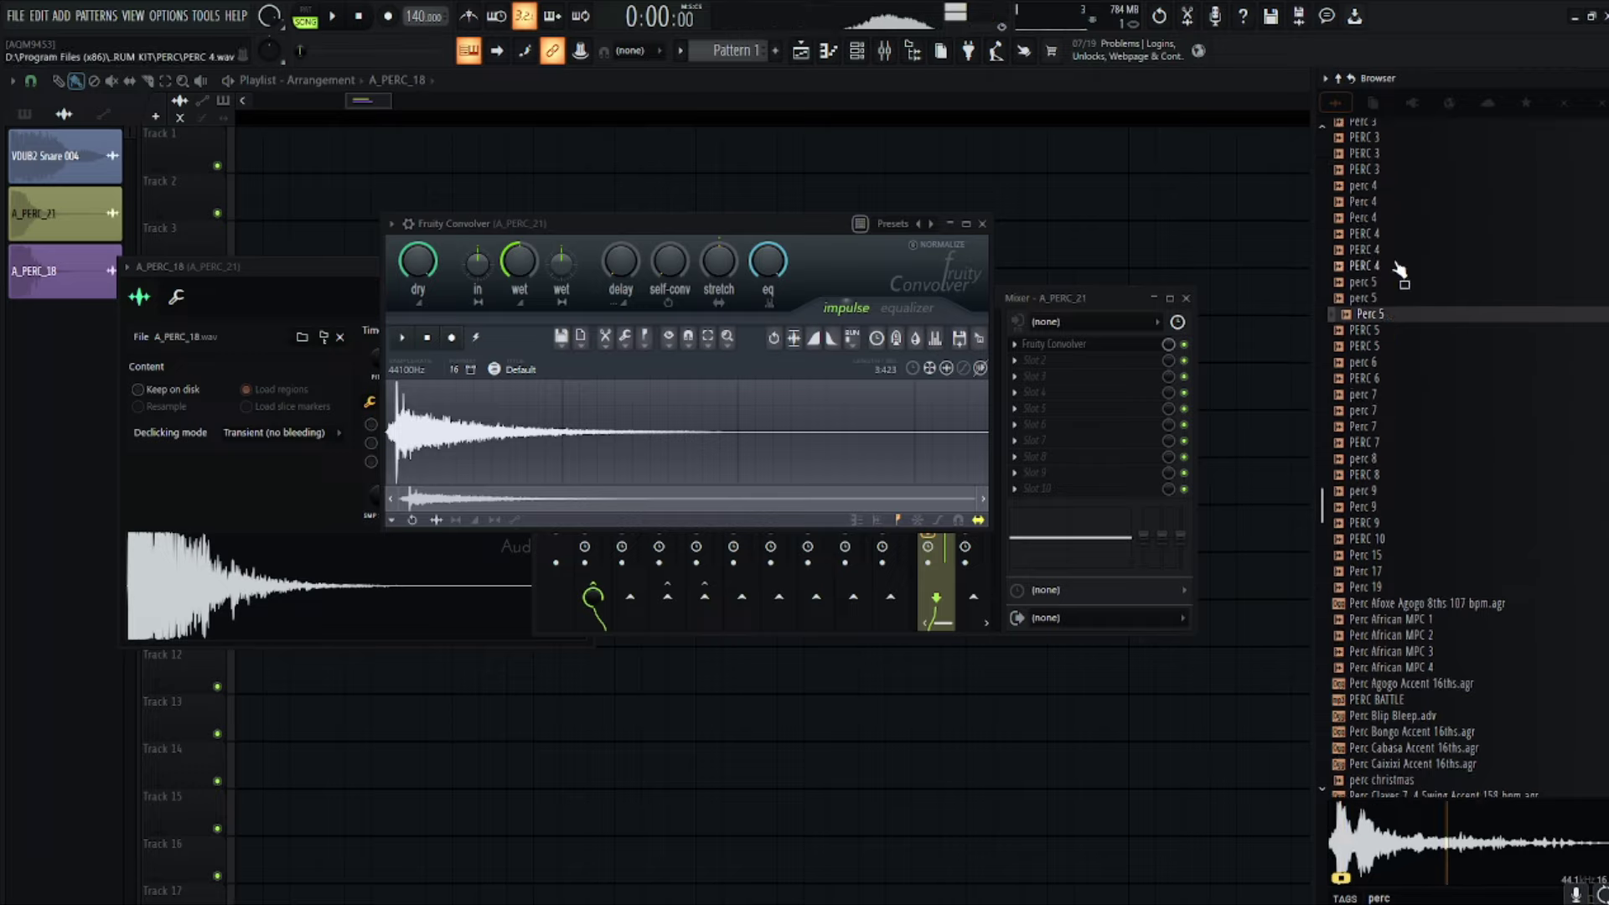
scroll(1381, 321, up, 12)
click(1381, 321)
scroll(1381, 321, up, 2)
click(1383, 295)
click(1386, 249)
click(1392, 215)
scroll(1397, 233, up, 6)
click(1404, 270)
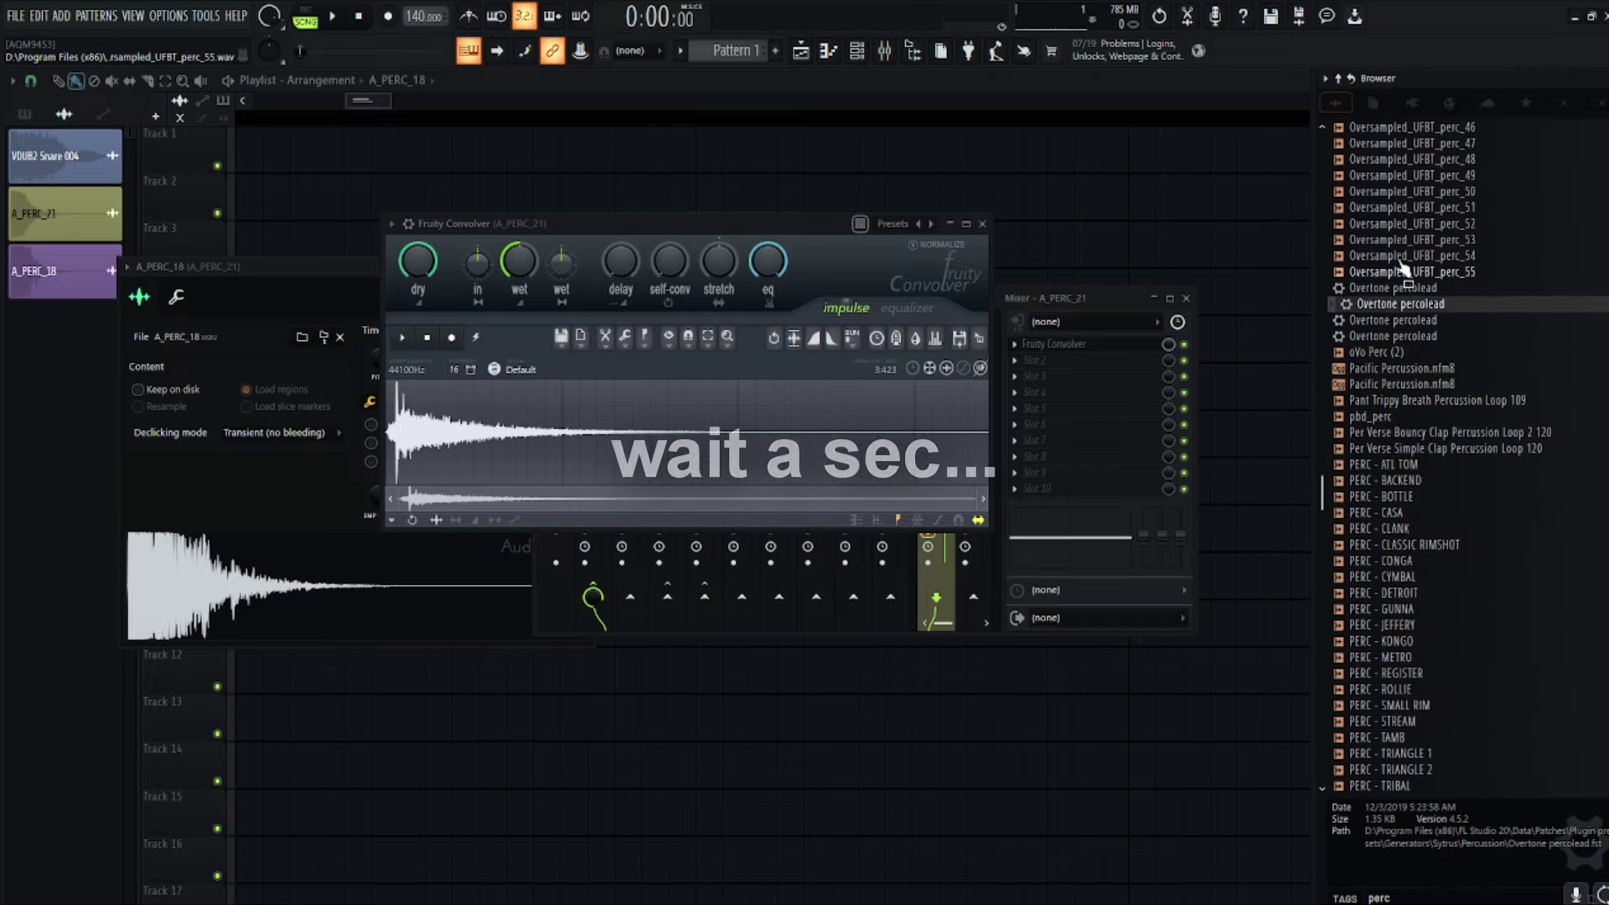
Step: Audition PERC - BOTTLE, the early Oversampled_UFBT_perc samples and the MO_WC_perc samples
click(1399, 441)
click(1398, 488)
click(1399, 505)
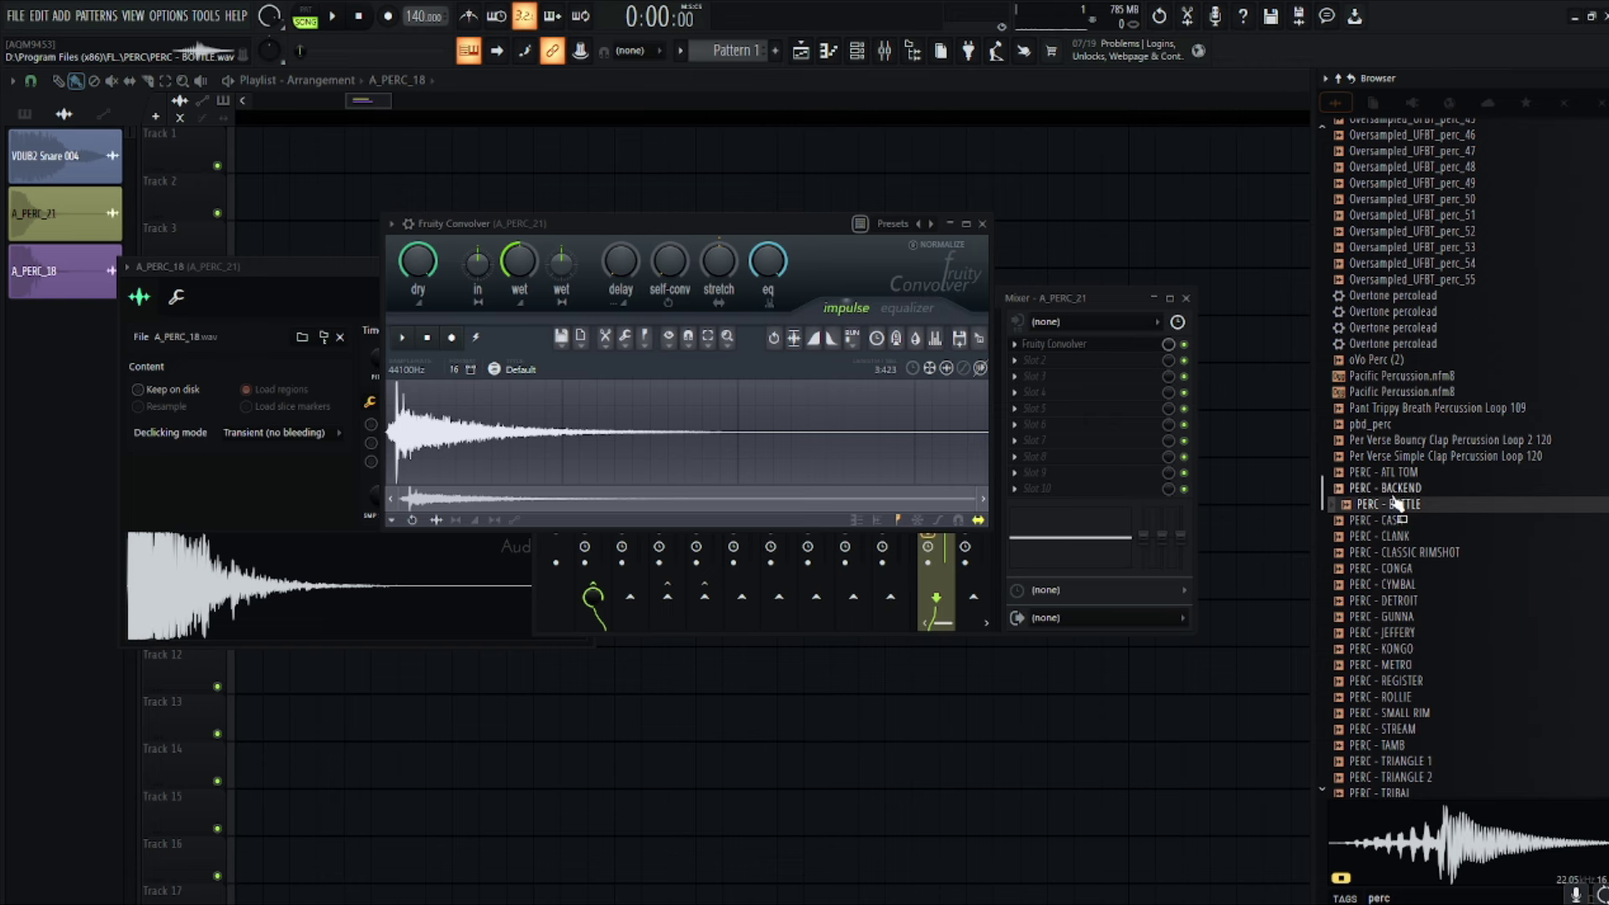
scroll(1394, 505, up, 15)
click(1480, 504)
click(1490, 665)
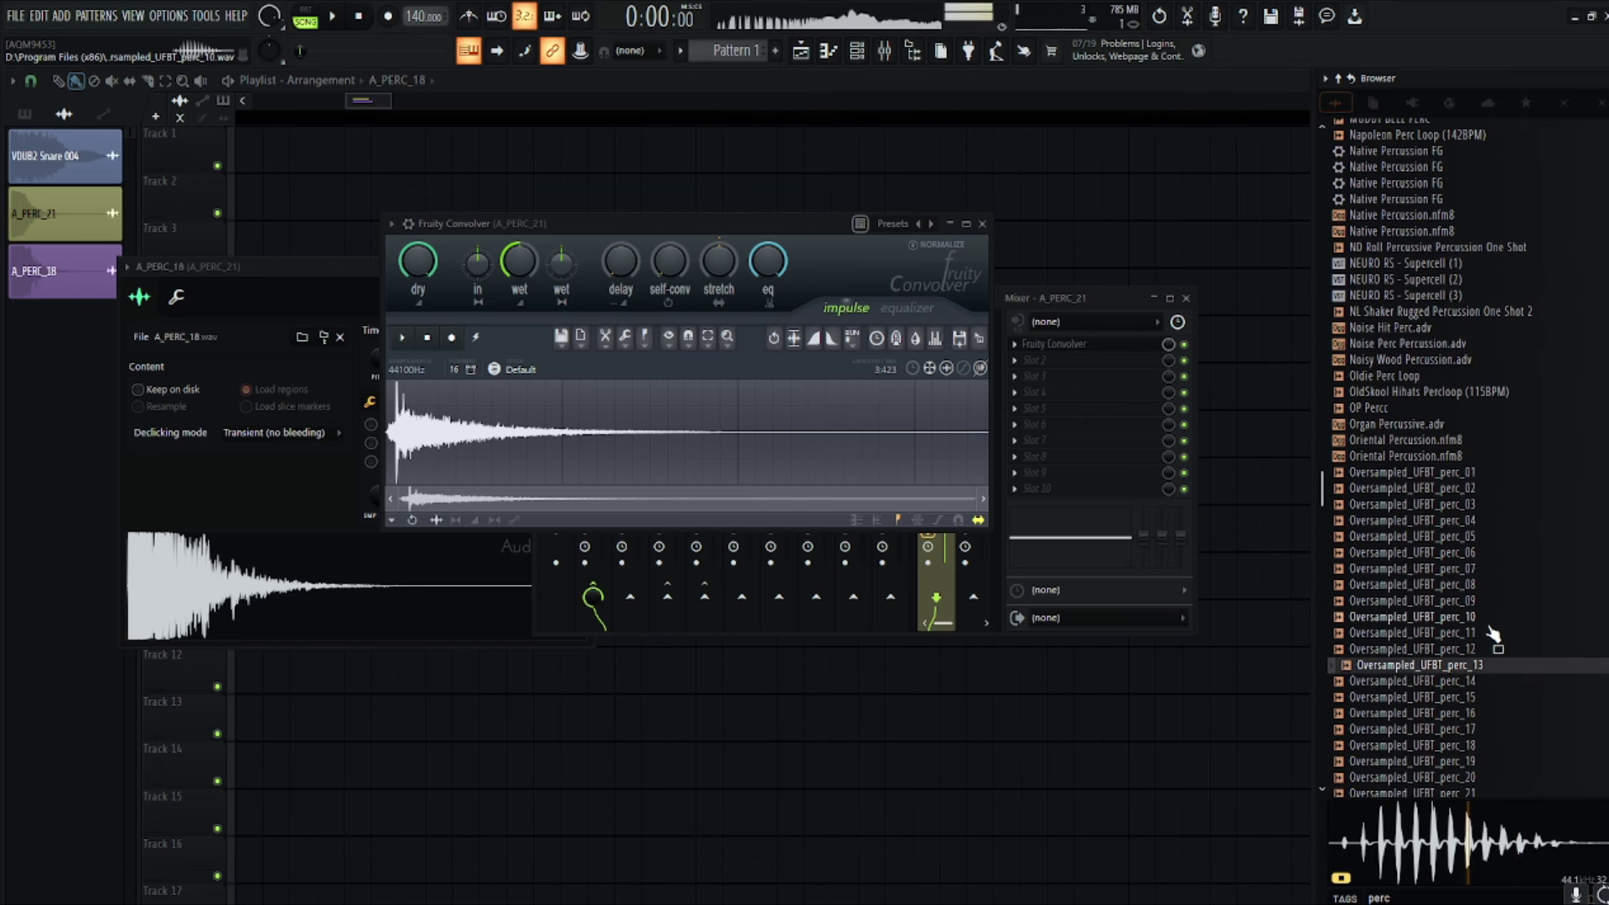
scroll(1493, 634, up, 10)
click(1423, 482)
click(1491, 563)
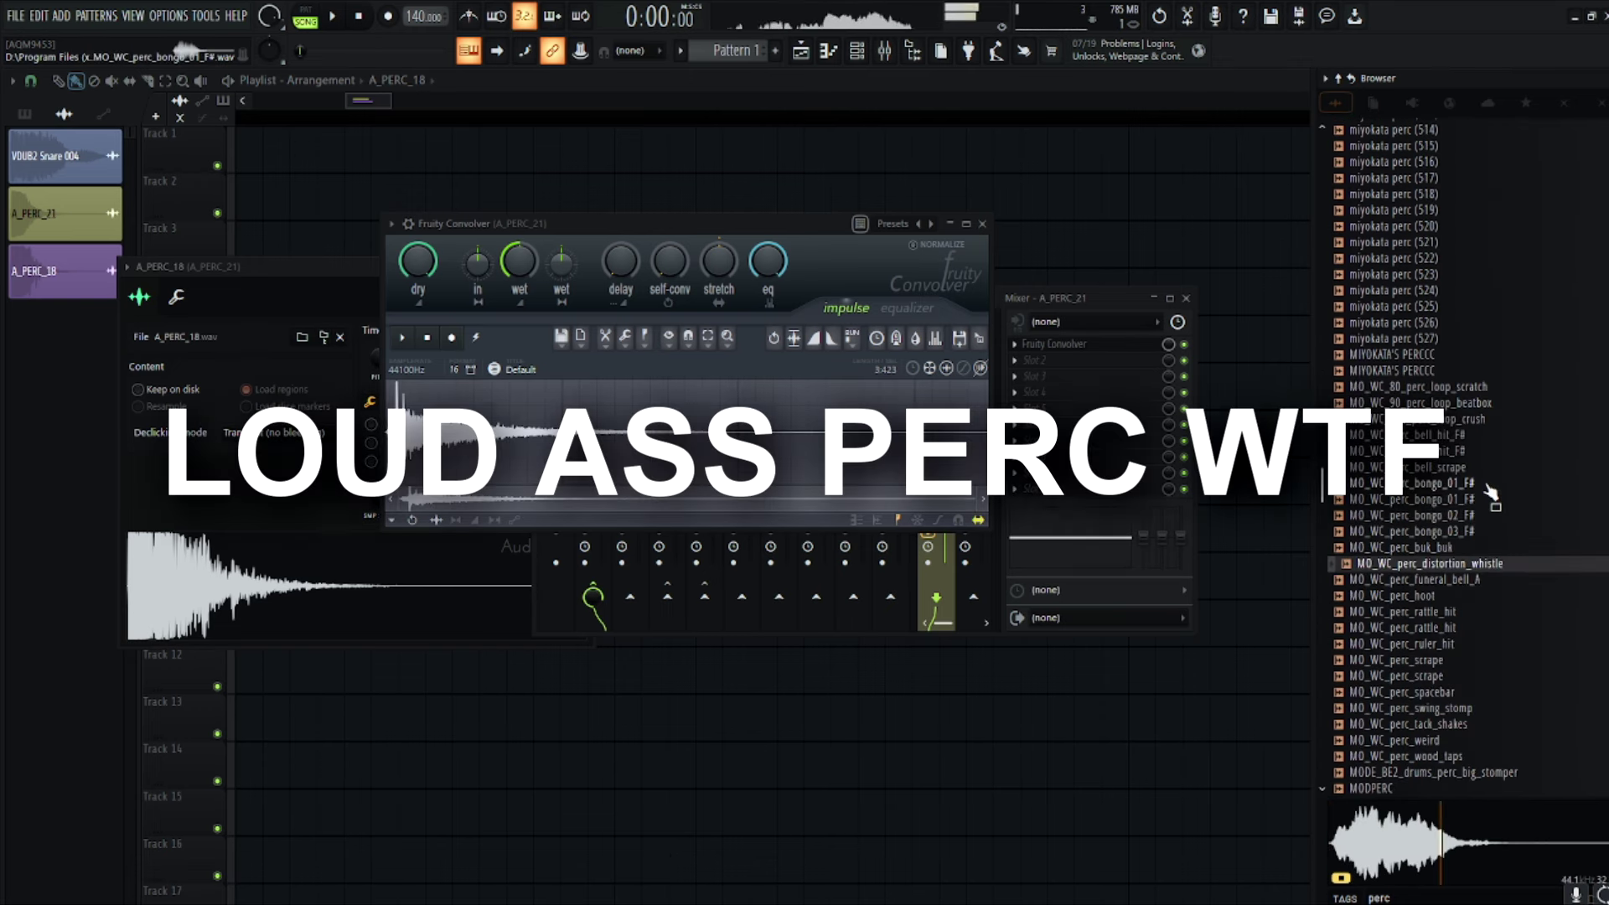
Step: Find the KFU_PERC_DING5 sample, load it as Fruity Convolver's impulse and fade the impulse out
scroll(1491, 496, up, 10)
scroll(1491, 492, up, 15)
scroll(1439, 460, up, 12)
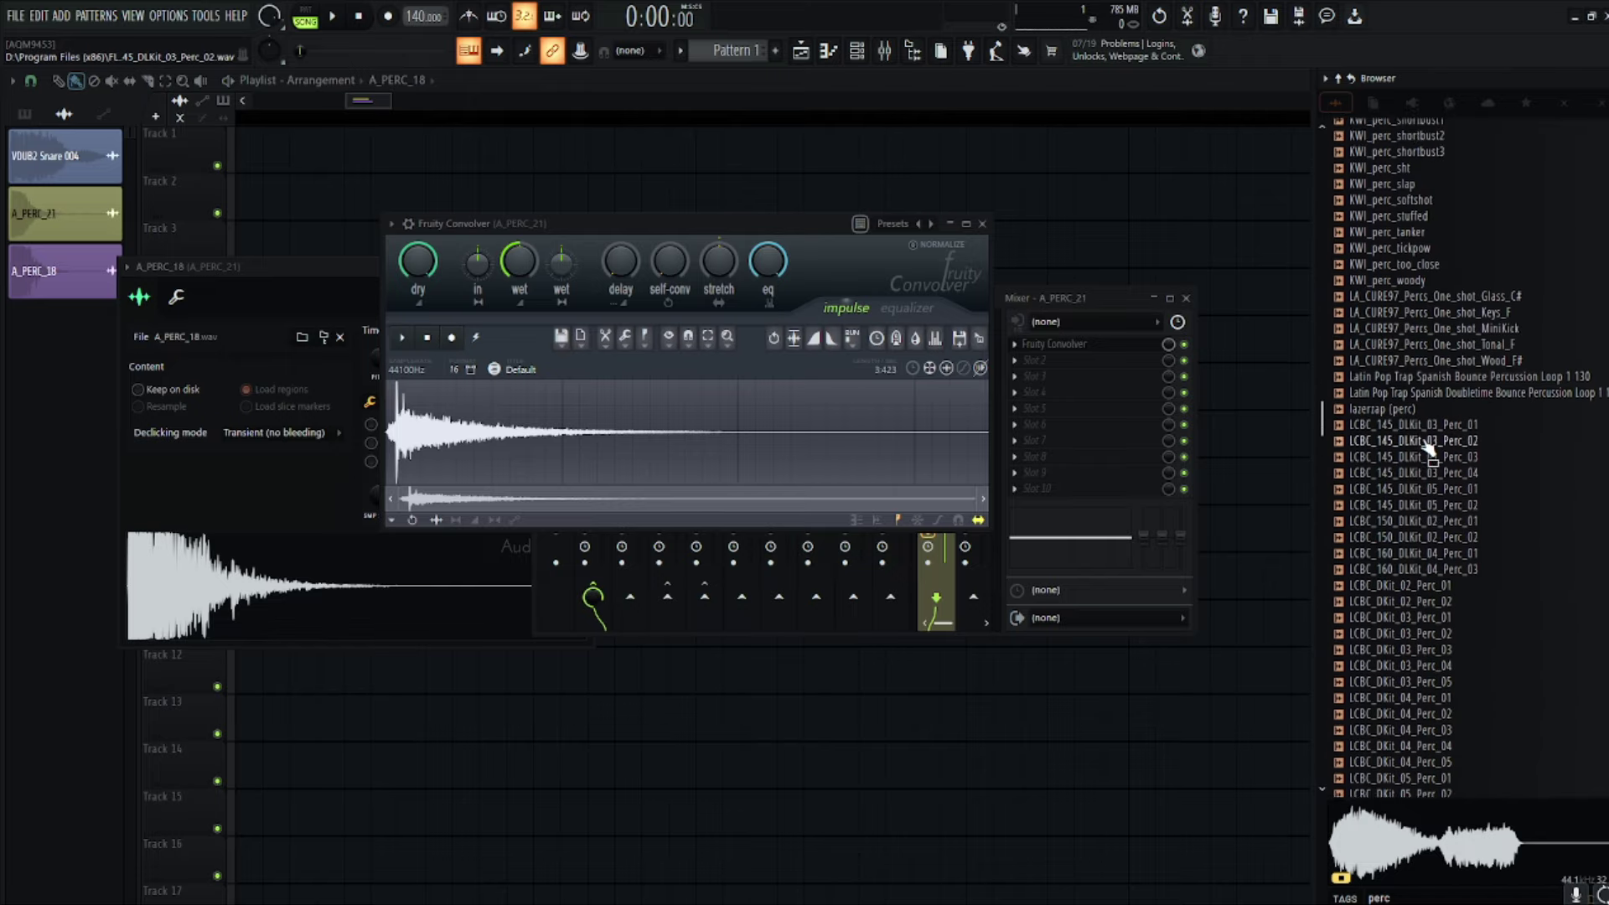
click(1492, 420)
click(1431, 451)
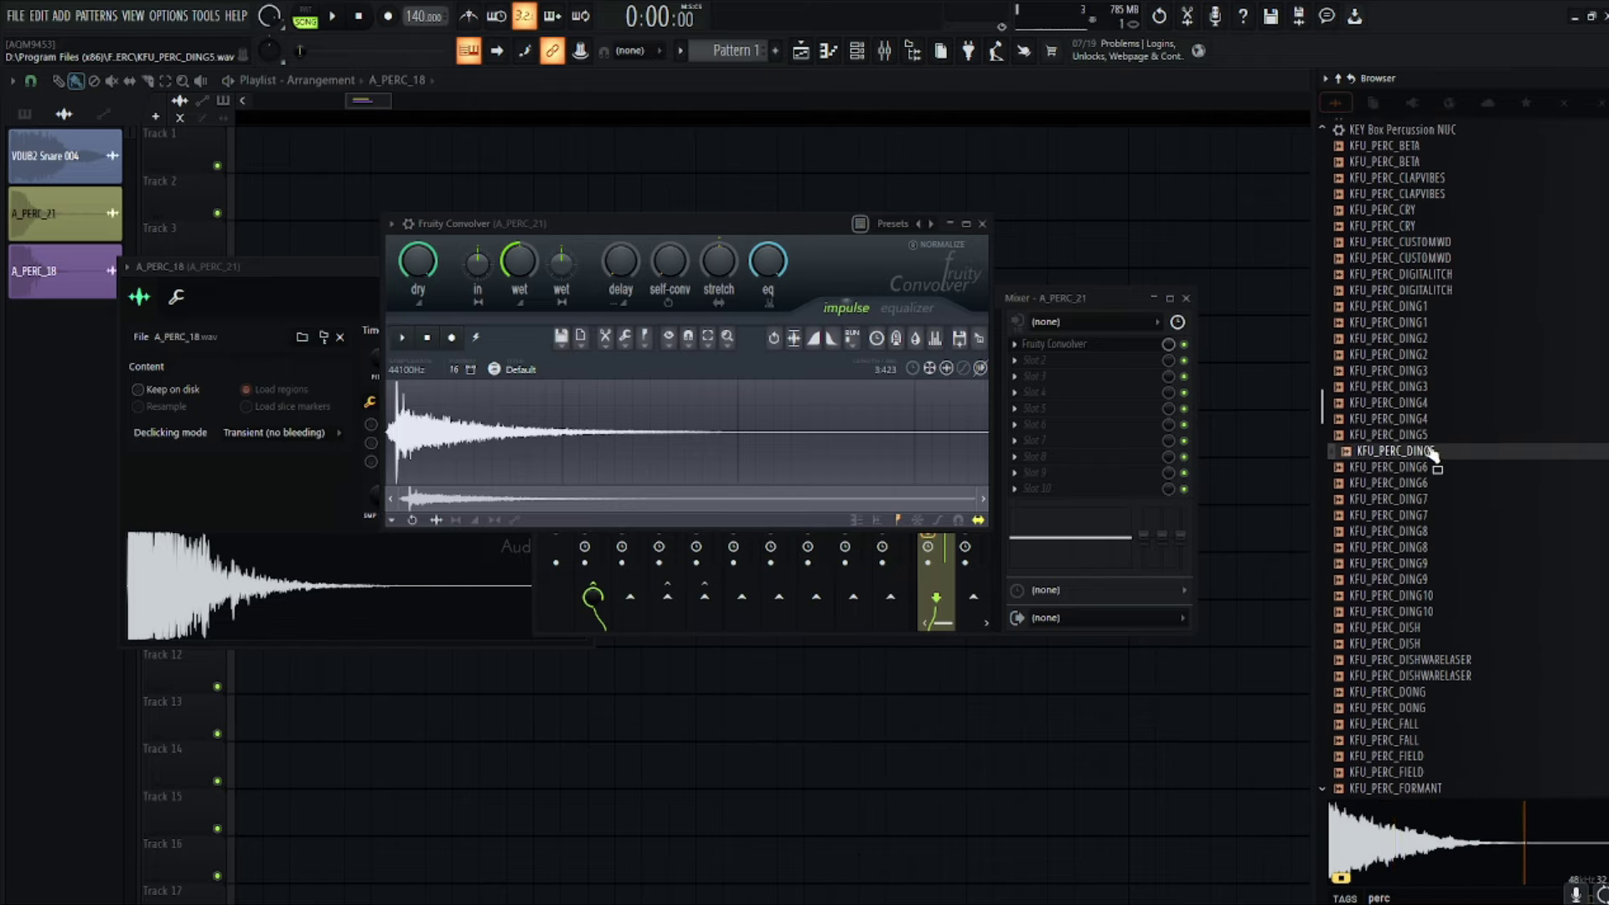
drag(1433, 463, 738, 463)
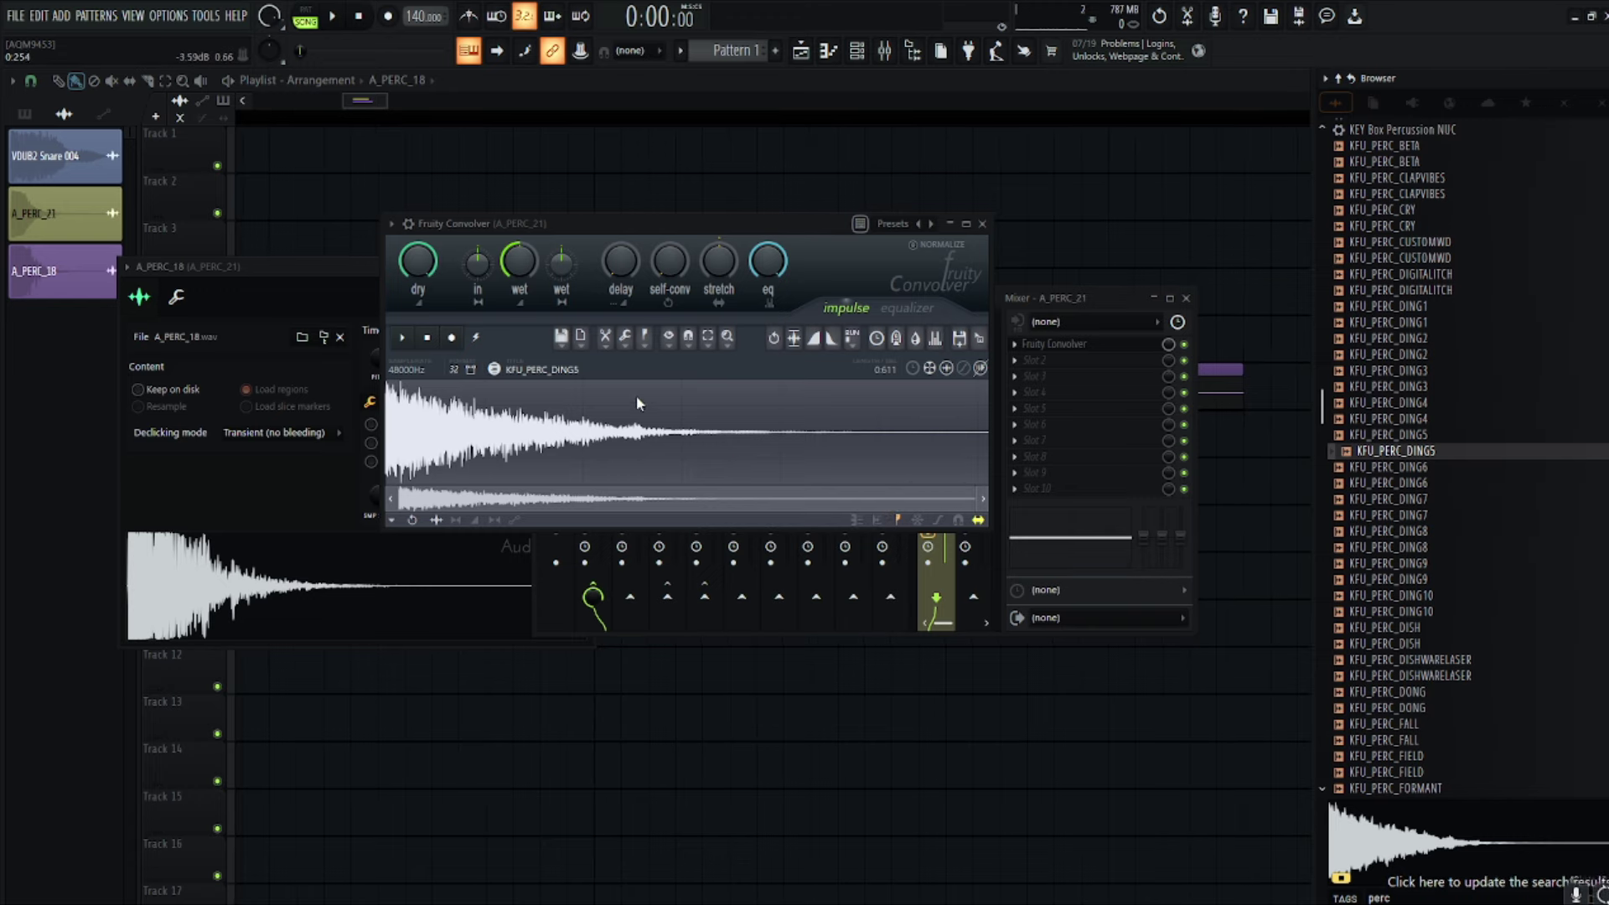
click(825, 339)
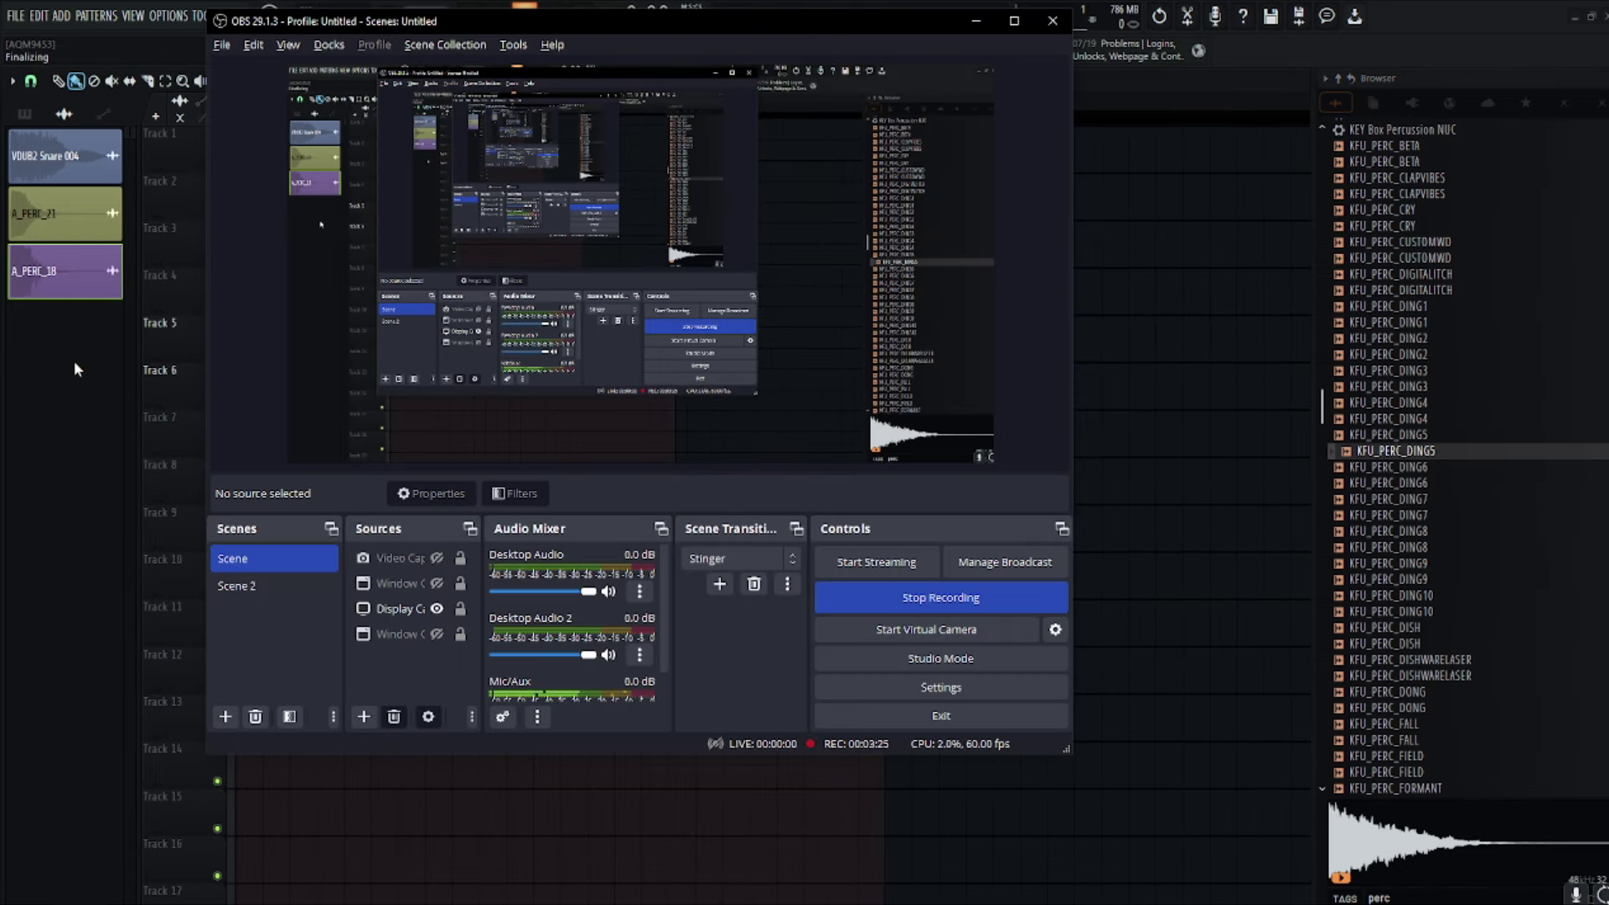
Step: Play back the two layered percussion clips while setting Fruity Convolver's stretch to 72%
click(225, 325)
key(space)
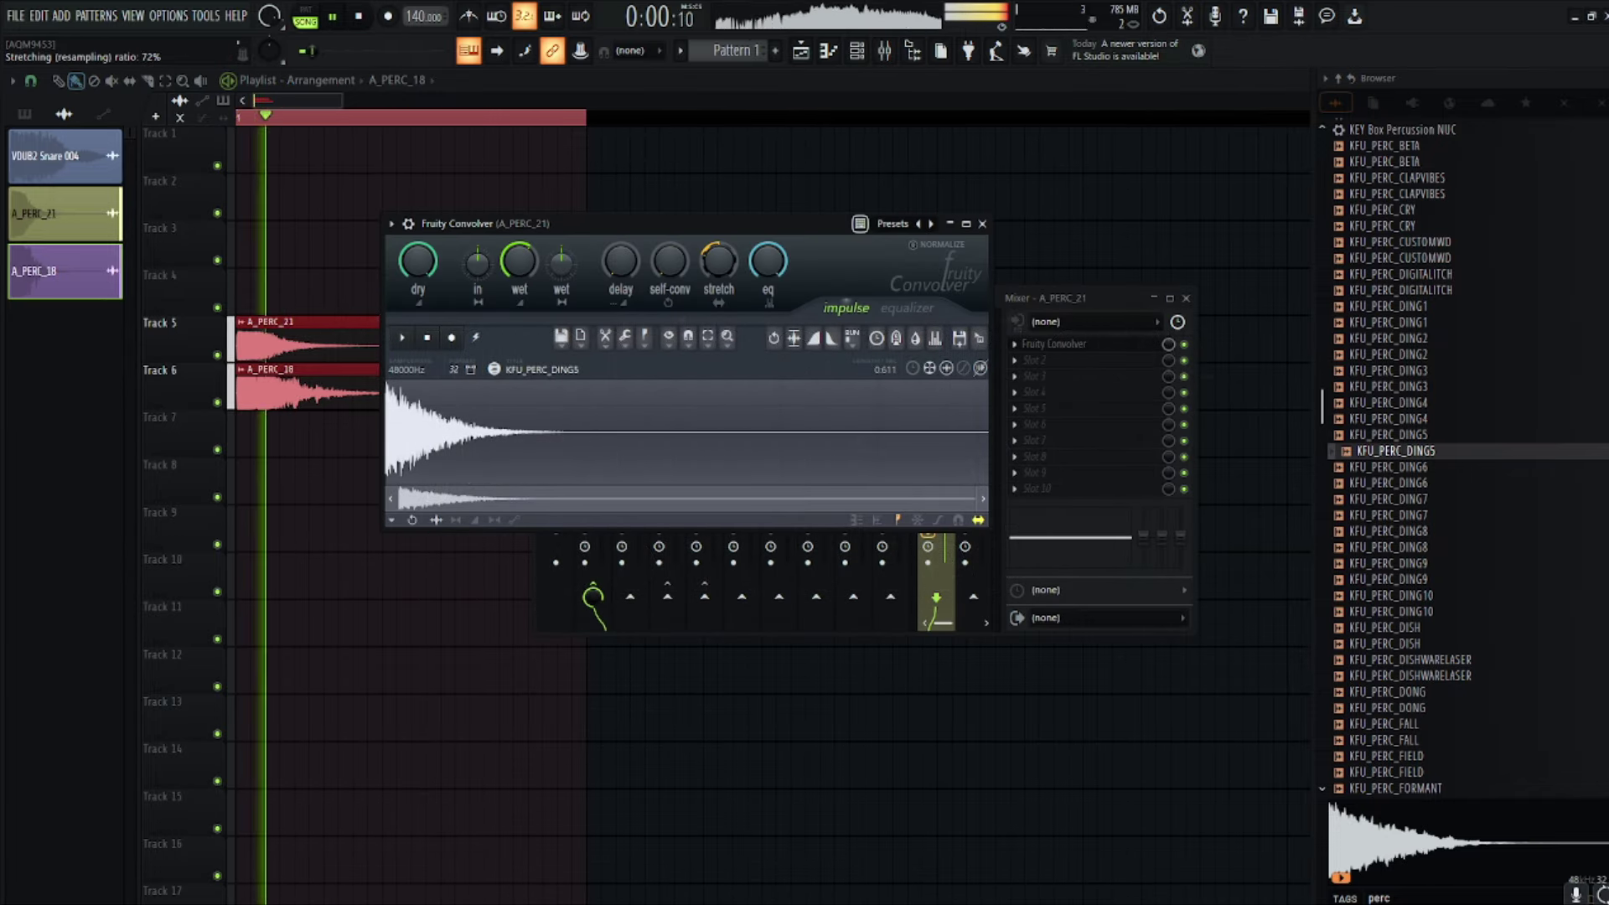
key(space)
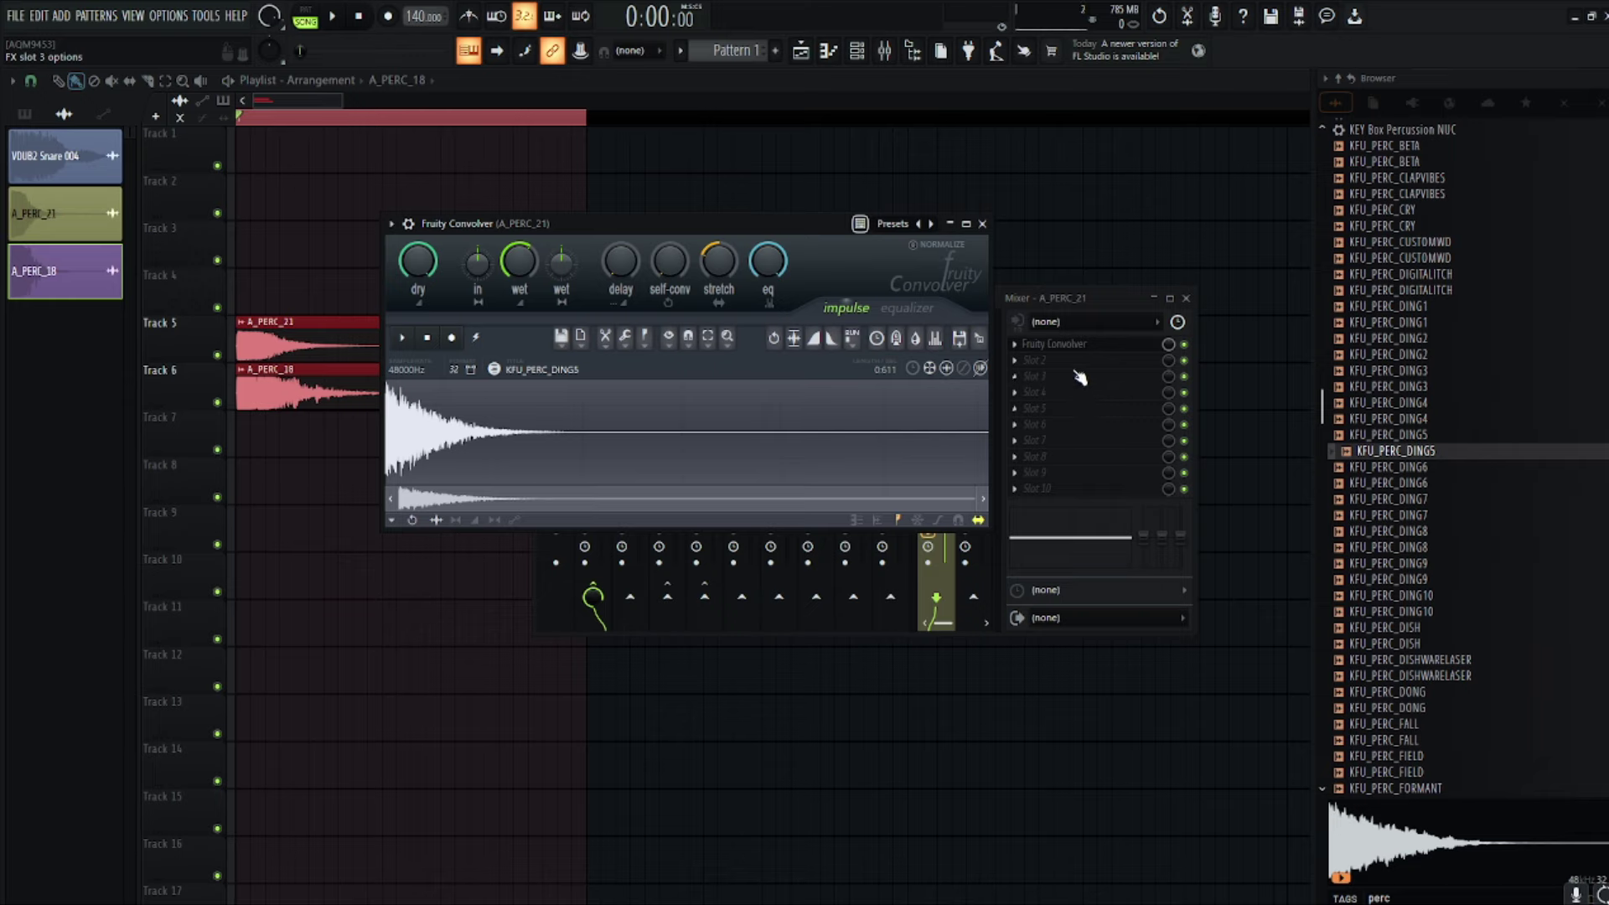
Step: Add Multiband Delay to the A_PERC_21 insert and move it above Fruity Convolver in the effect chain
click(1061, 310)
click(1042, 373)
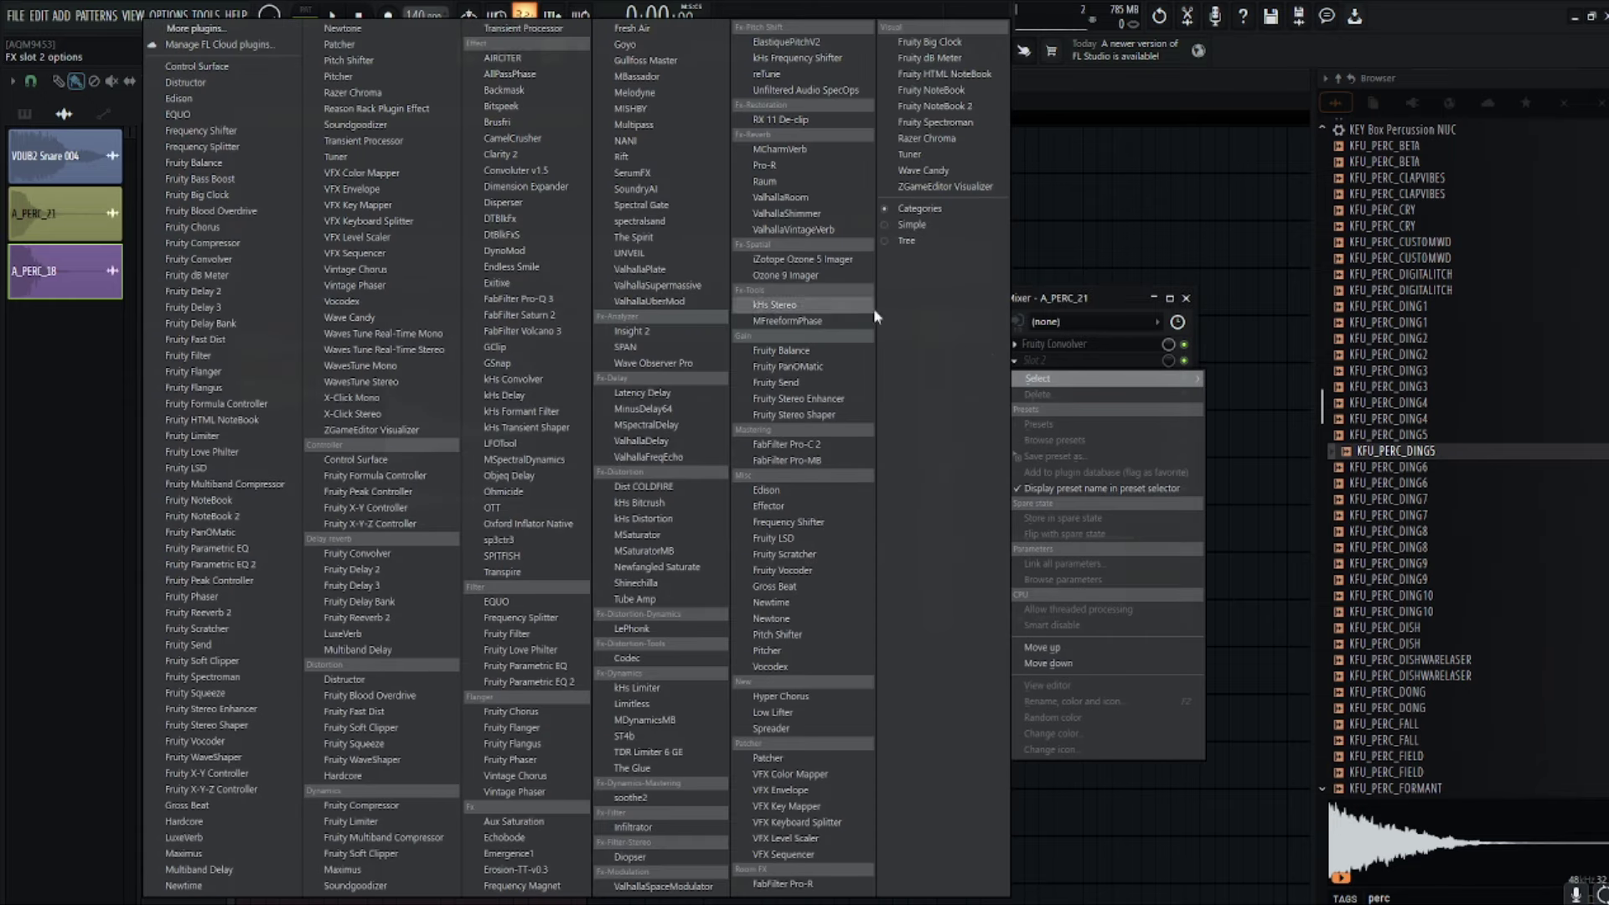
click(249, 28)
text(multiband)
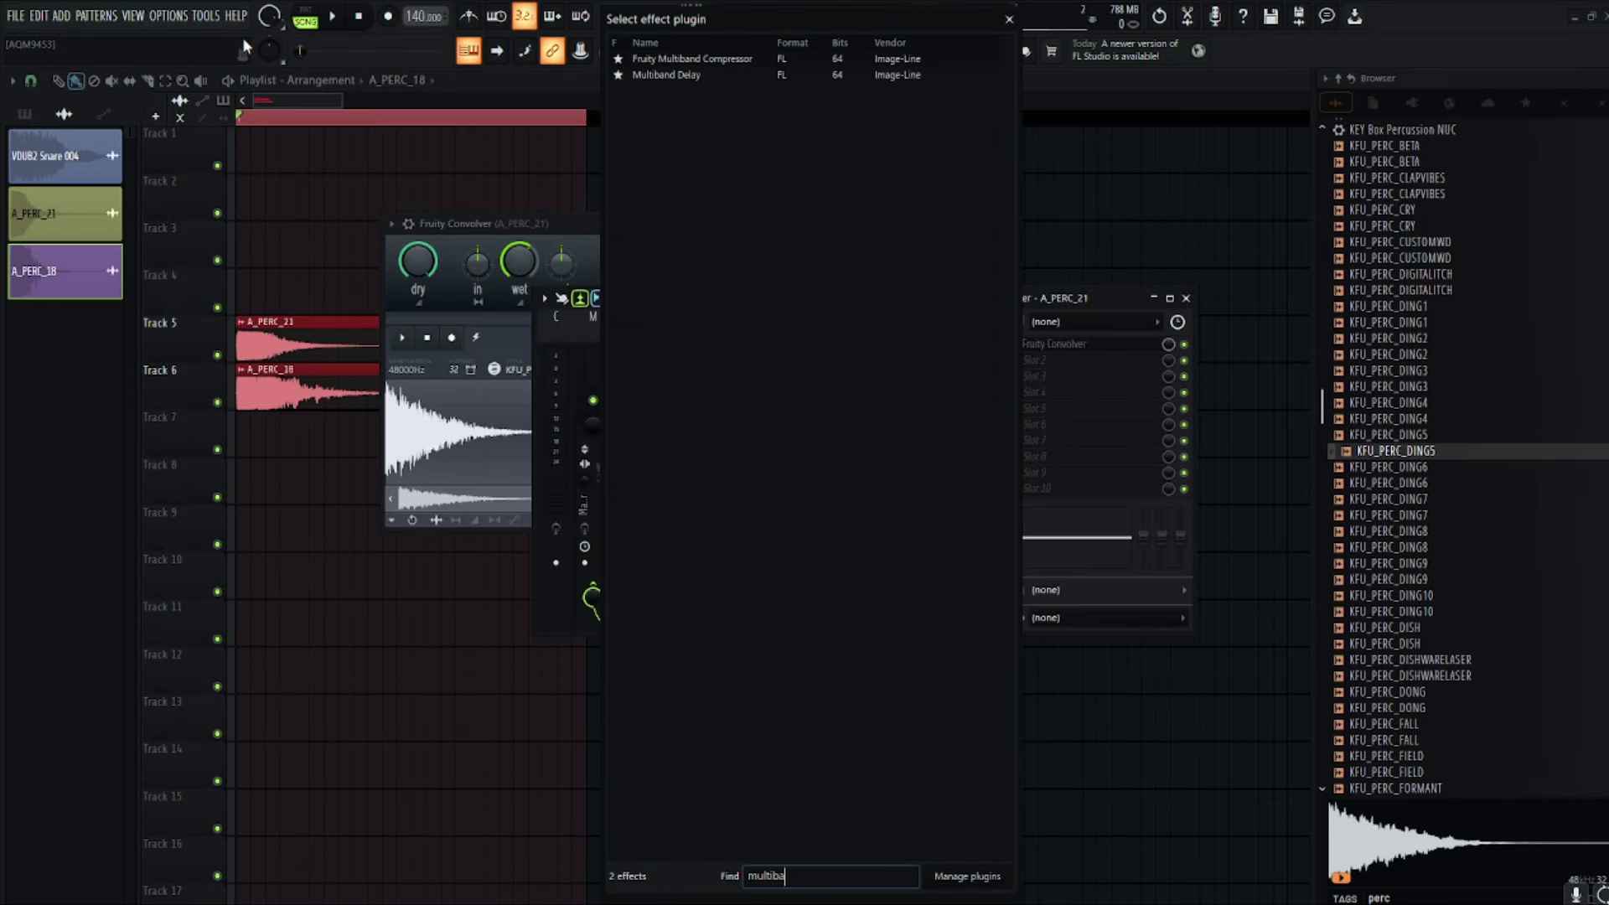
click(666, 75)
drag(1094, 361, 1092, 345)
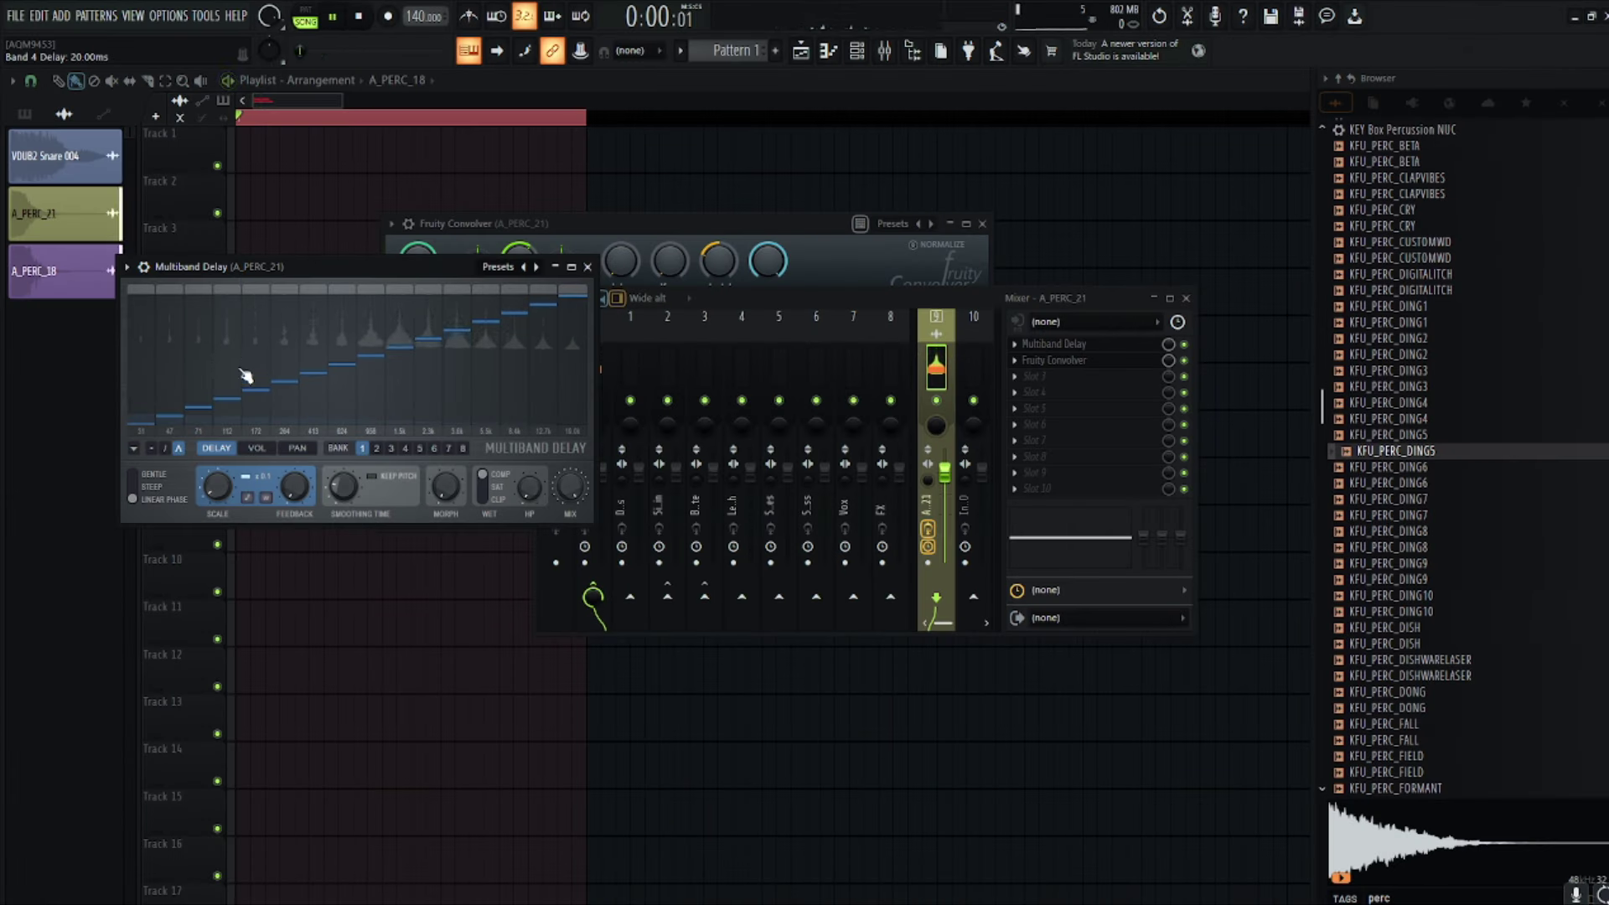
Step: Set up a second Fruity Convolver with KFU_PERC_DISH as its impulse and reduce its stretch
click(1016, 360)
drag(872, 825, 699, 207)
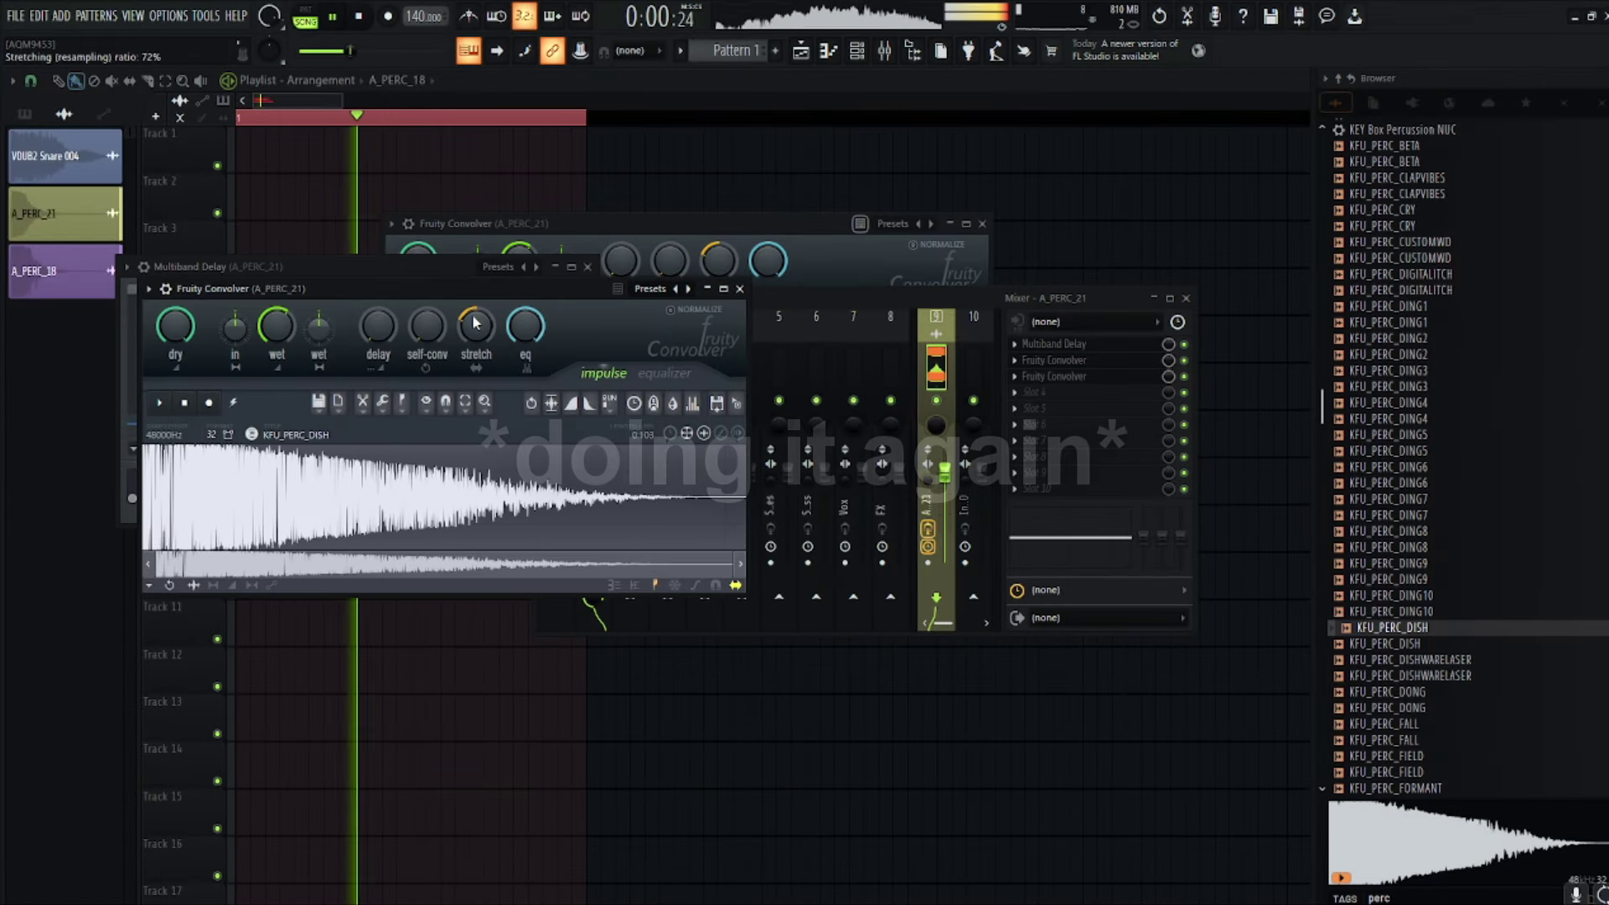
drag(475, 324, 486, 350)
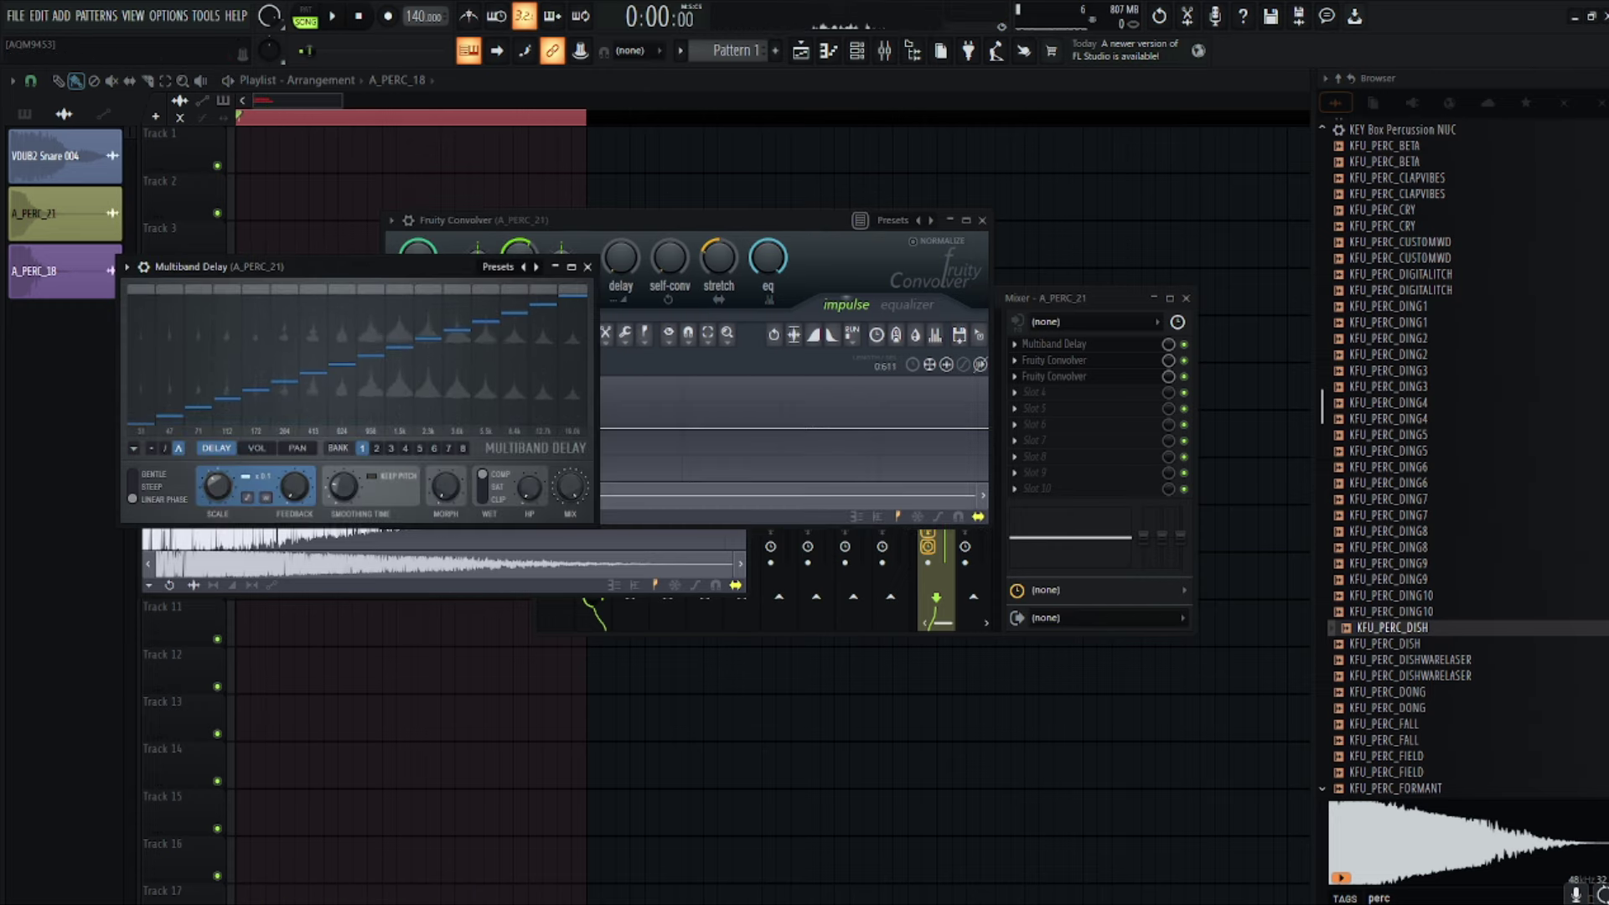
Step: Play back the clips while setting Multiband Delay's delay scale to about -29%
key(space)
key(space)
key(space)
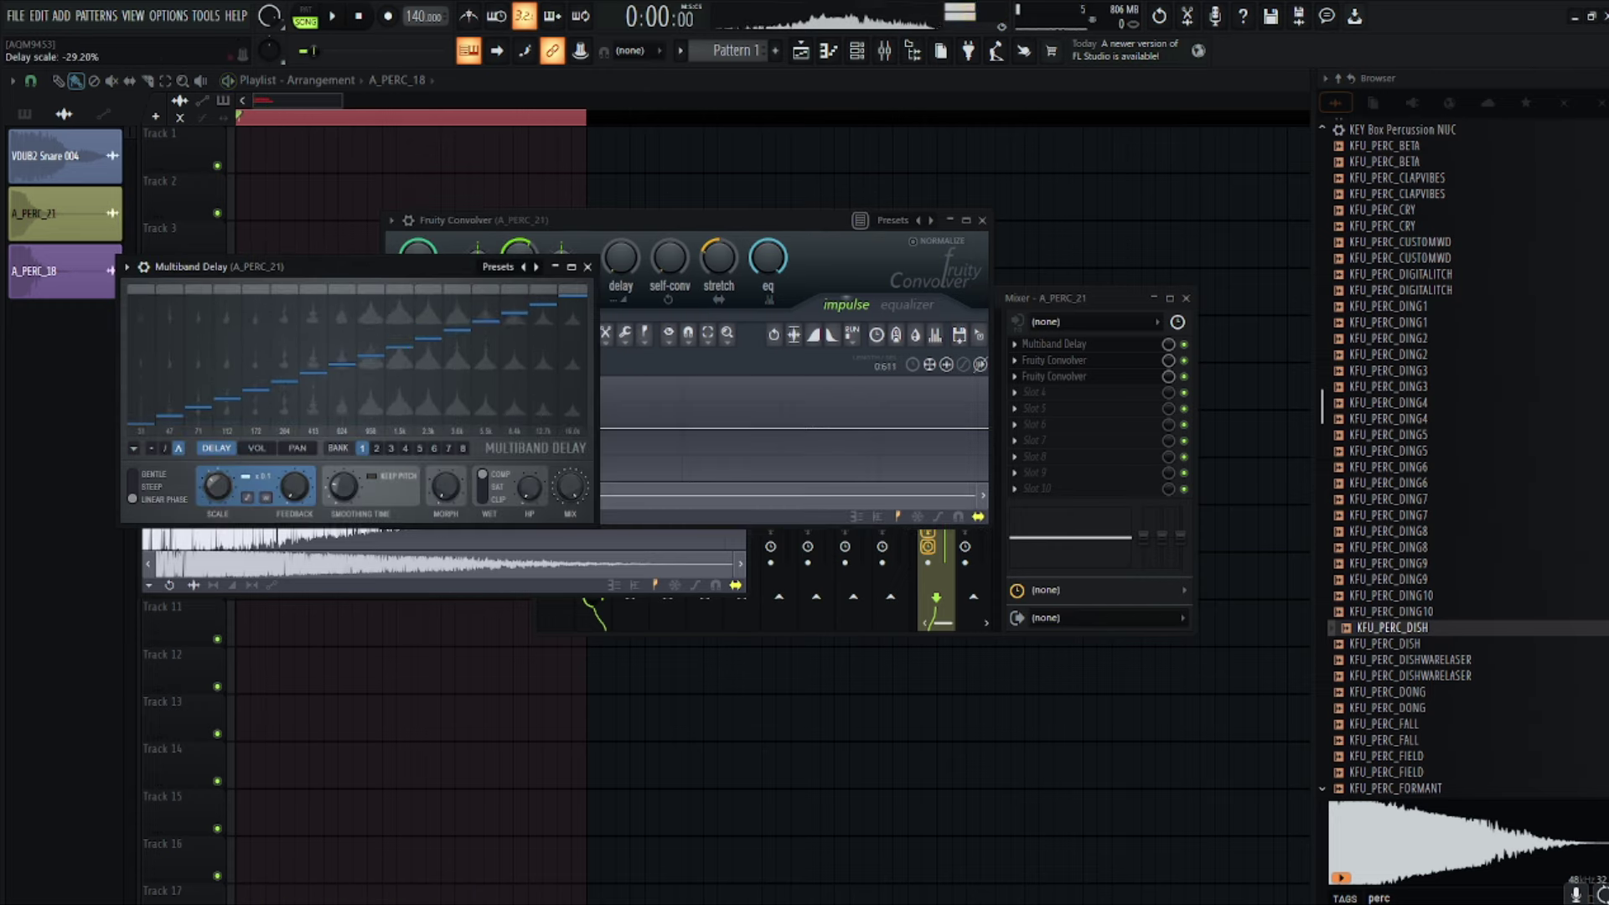
key(space)
Step: Add Fruity parametric EQ 2 after OTT and move its steep low cut to a higher frequency
click(1069, 403)
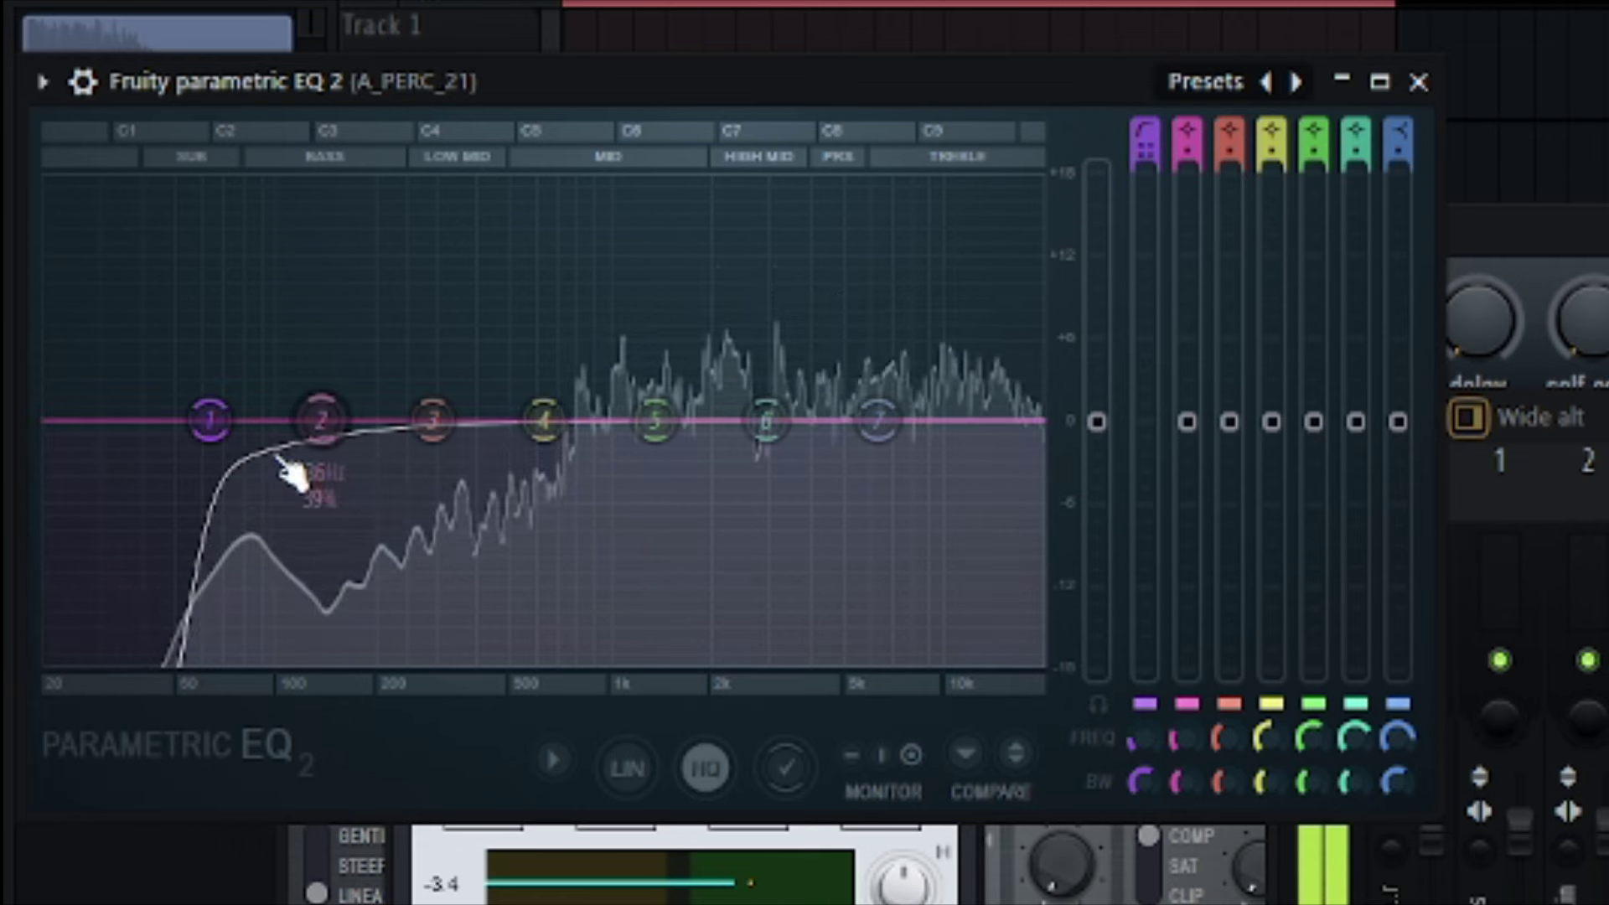
drag(255, 461, 524, 461)
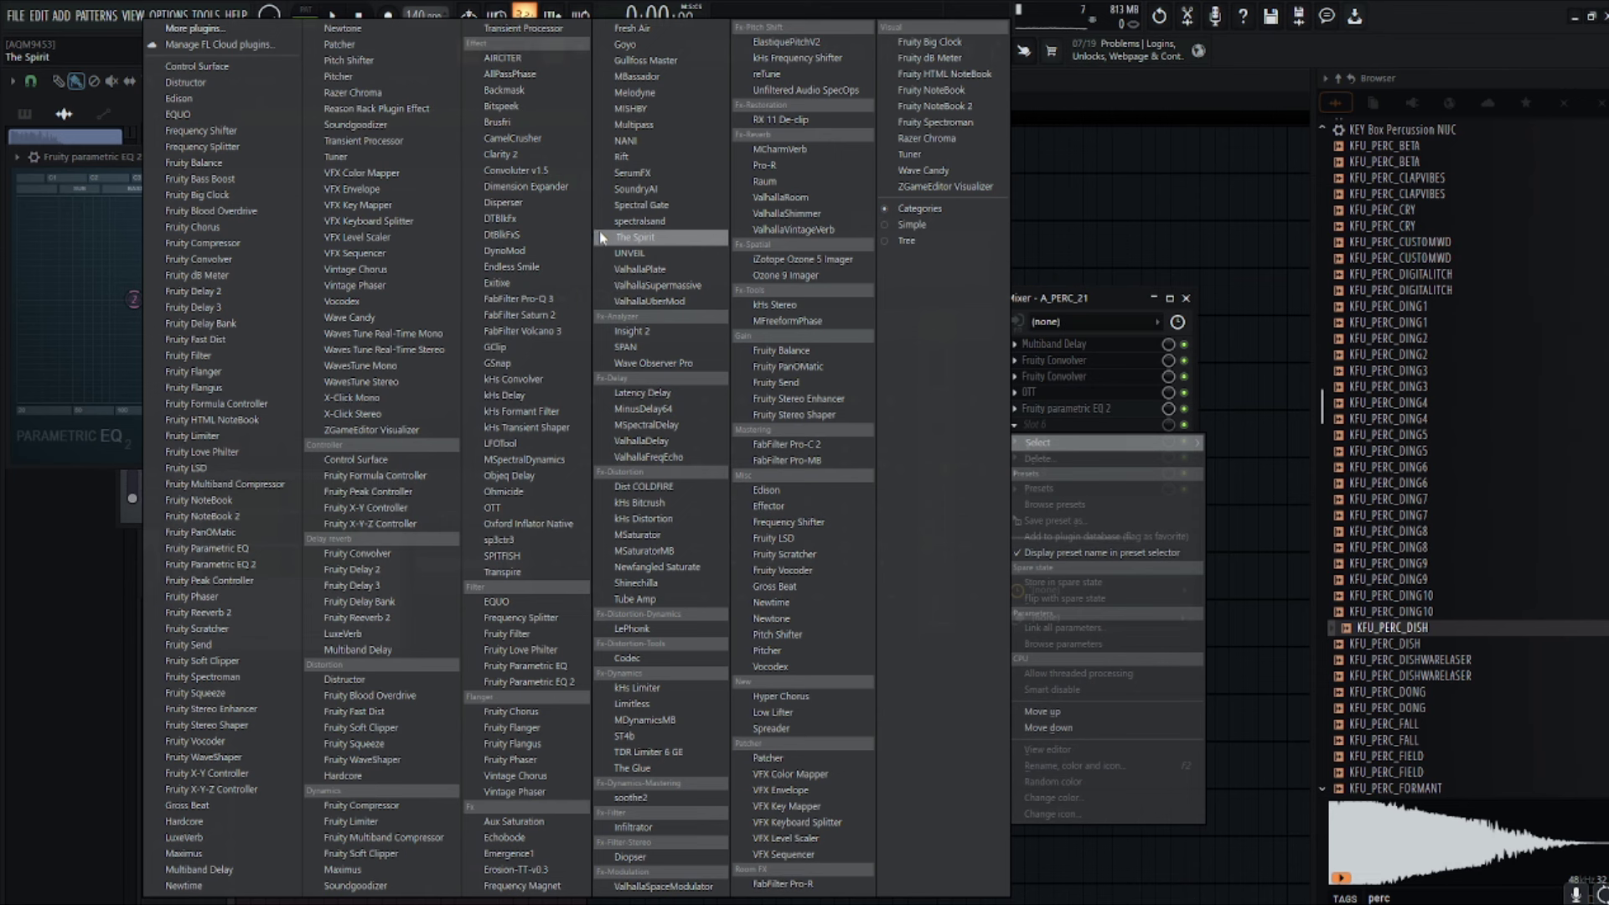
Step: Add FabFilter Pro-R after the EQ and create a 24 dB/oct low cut at about 55 Hz in its Post EQ
click(764, 165)
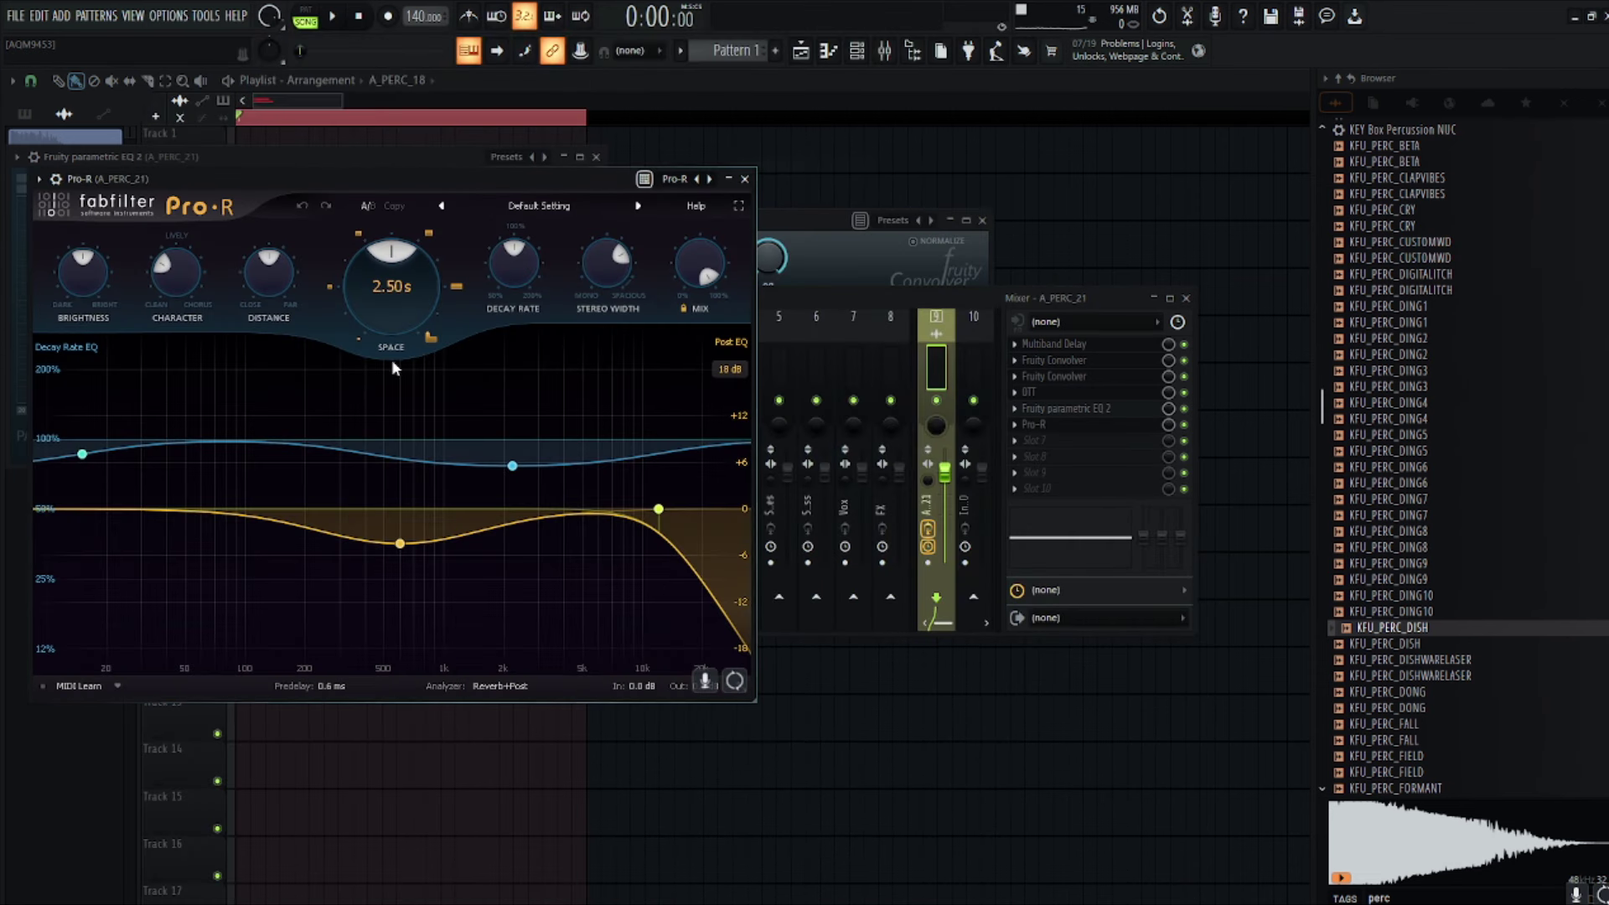
click(181, 509)
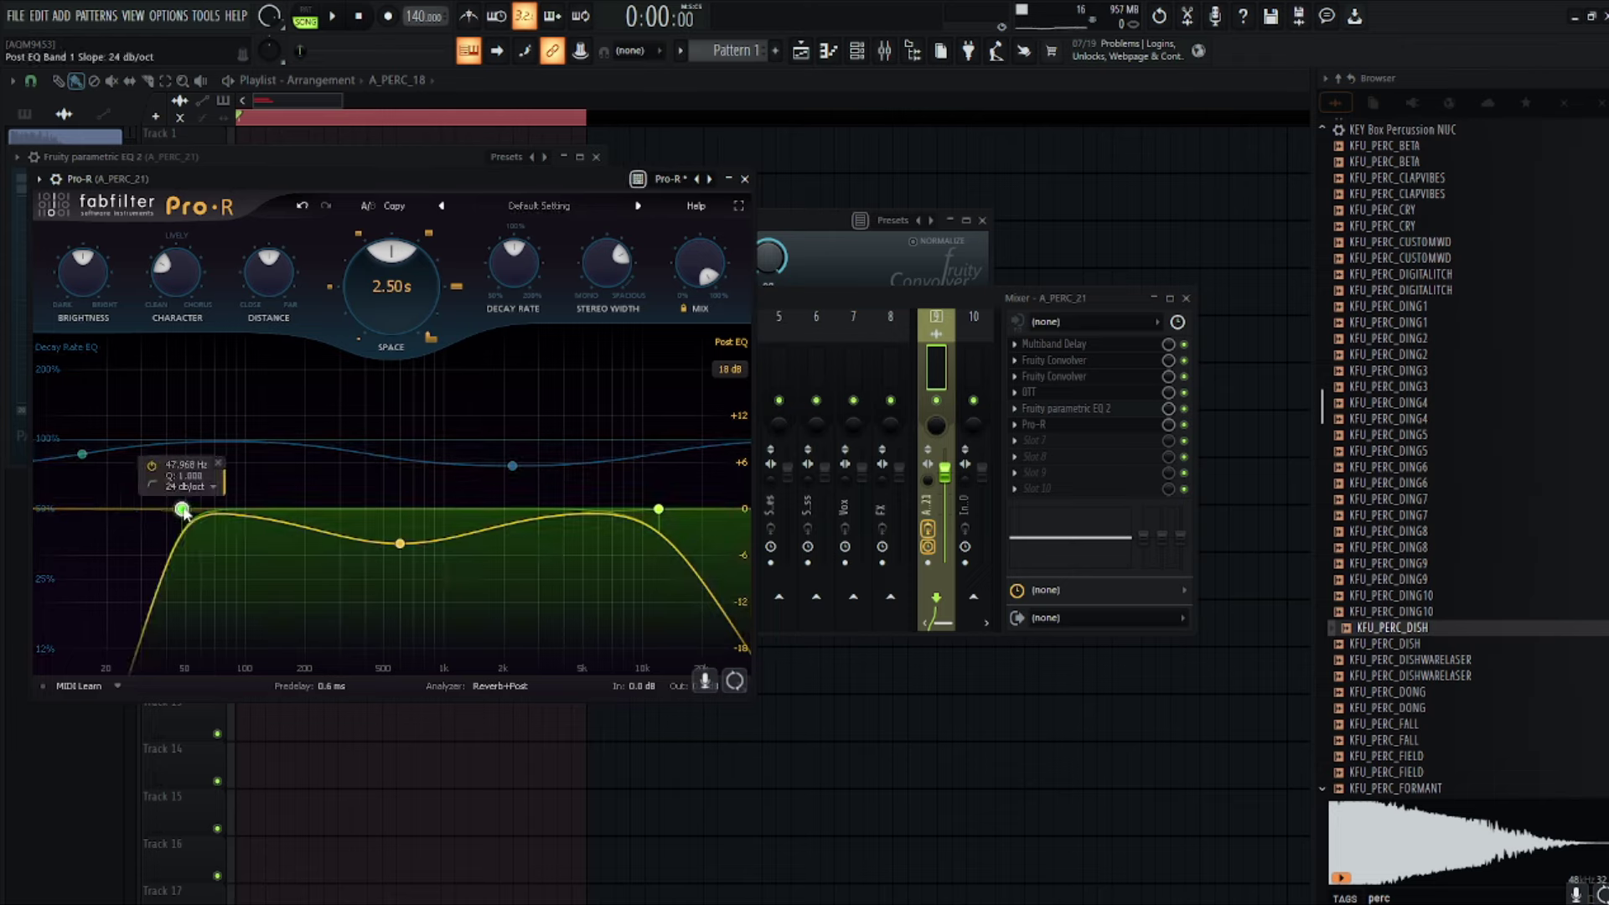
drag(182, 510, 194, 511)
scroll(195, 512, down, 5)
scroll(195, 513, up, 3)
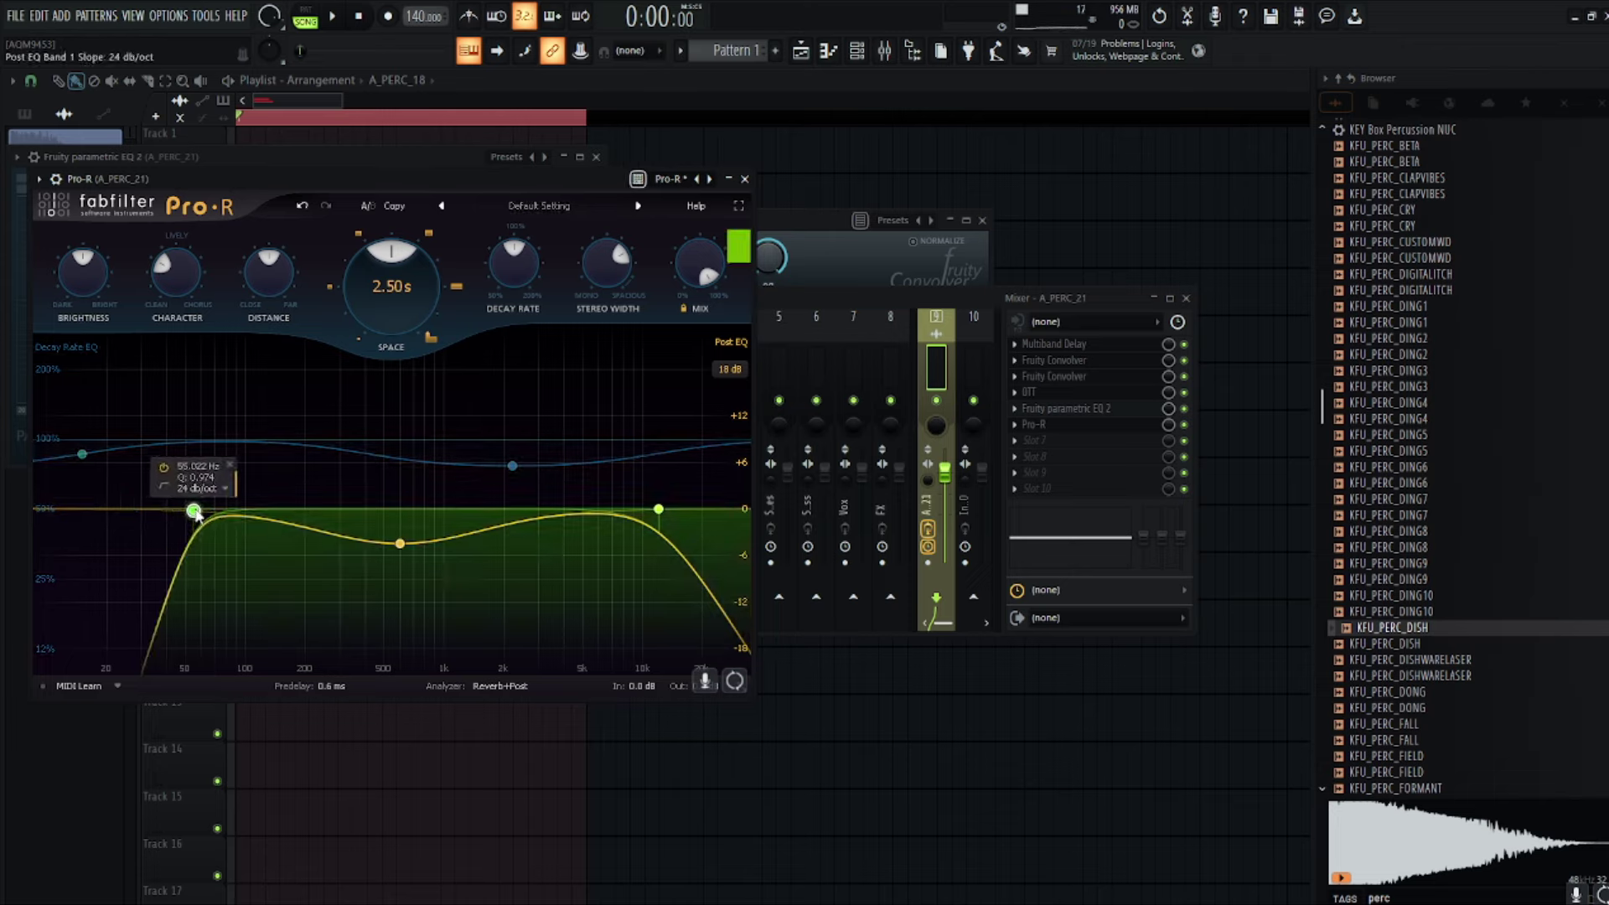
Step: Shorten Pro-R's space to about 0.84 s and lower its mix
drag(392, 253, 356, 302)
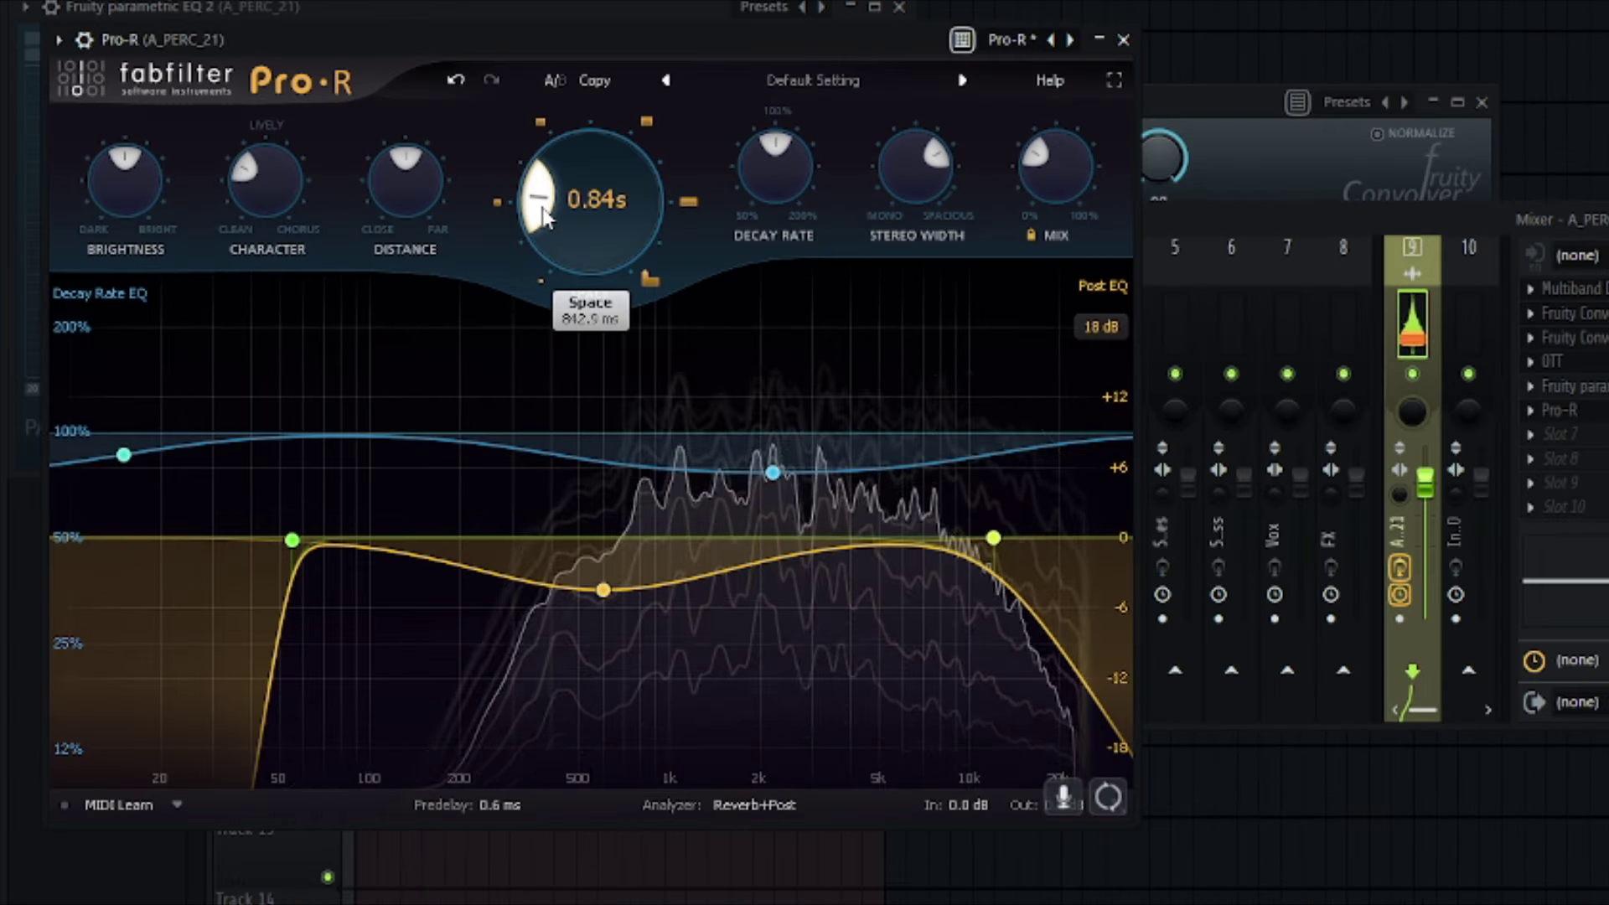
drag(228, 247, 227, 243)
drag(535, 214, 535, 217)
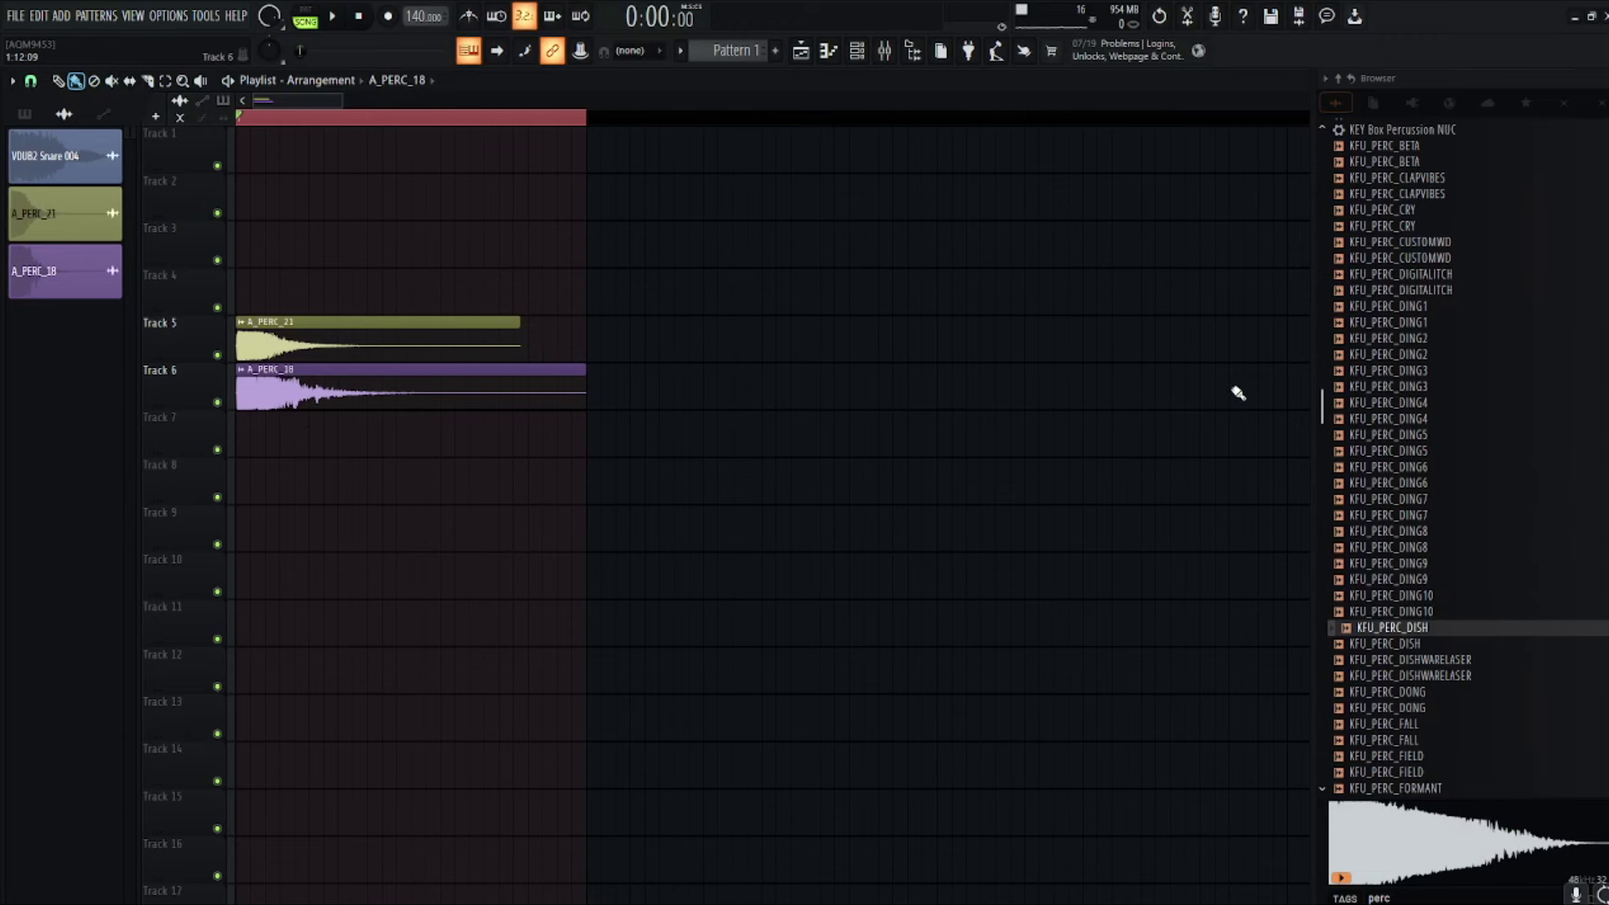
Step: Find KFU_PERC_CLAPVIBES among the percussion samples and place it on Track 7 as a short clip at the start
scroll(1394, 430, up, 10)
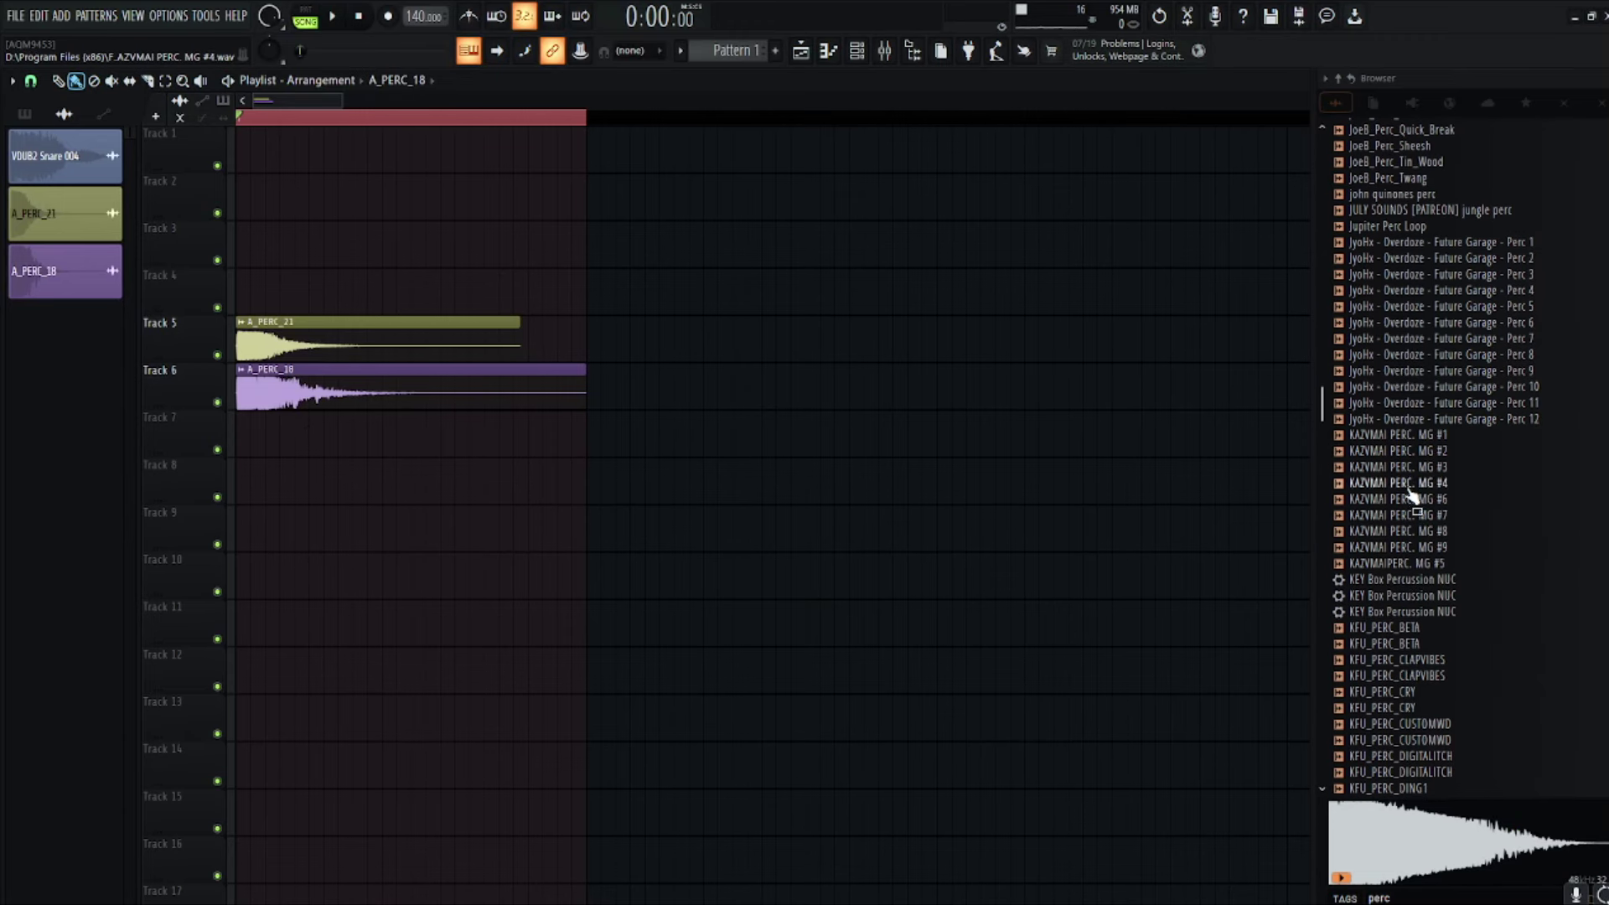
scroll(1454, 502, down, 2)
click(1435, 564)
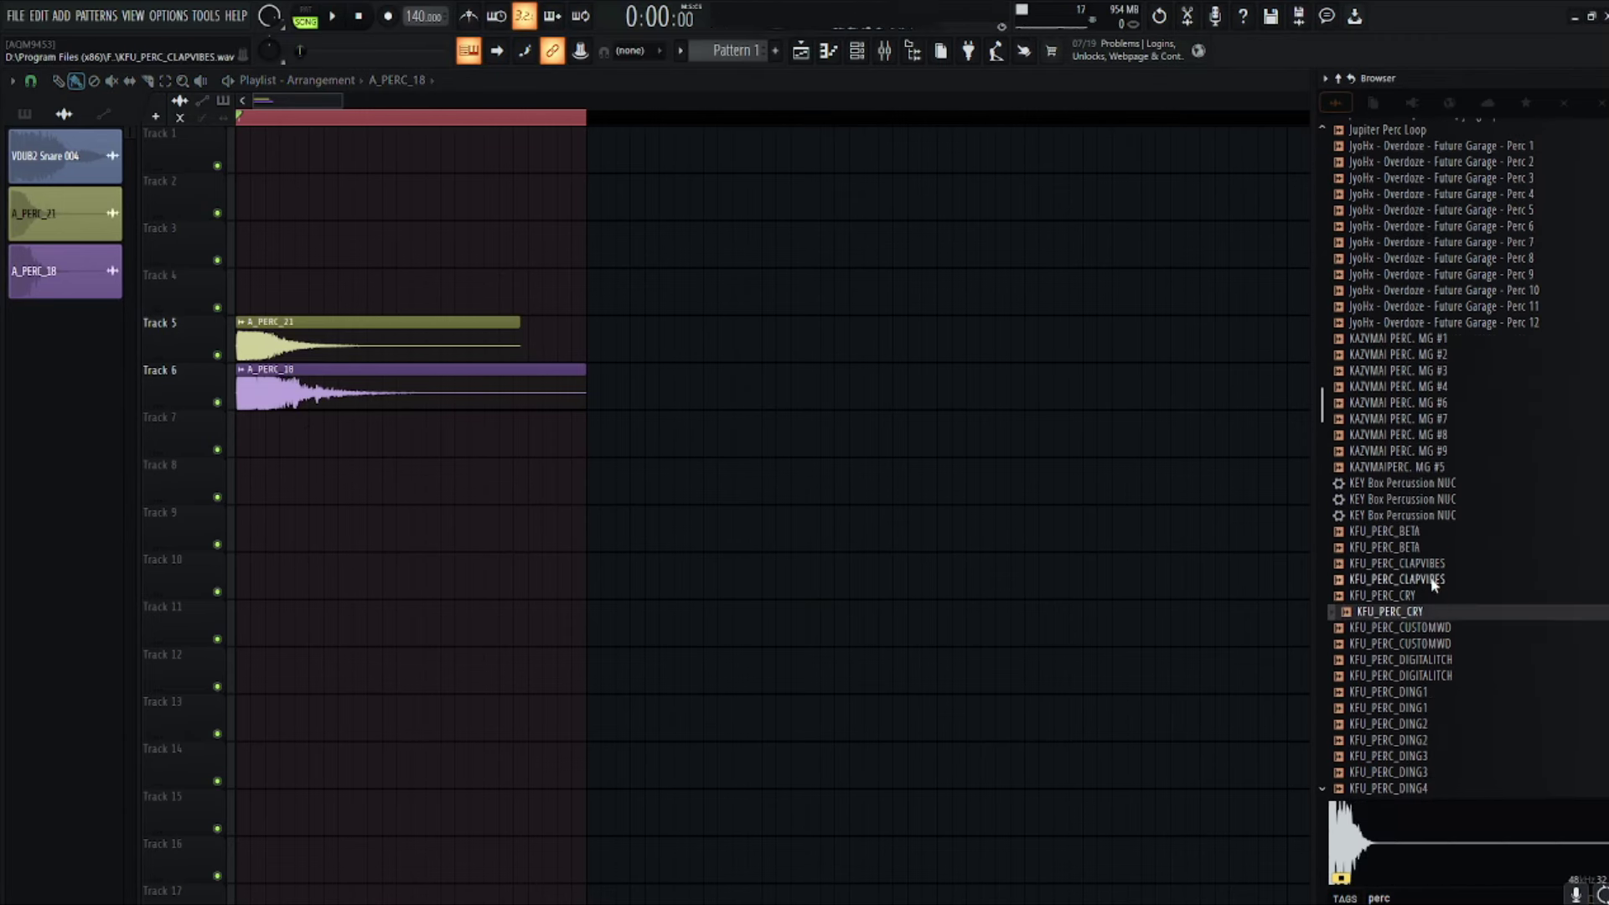
drag(1434, 574, 270, 434)
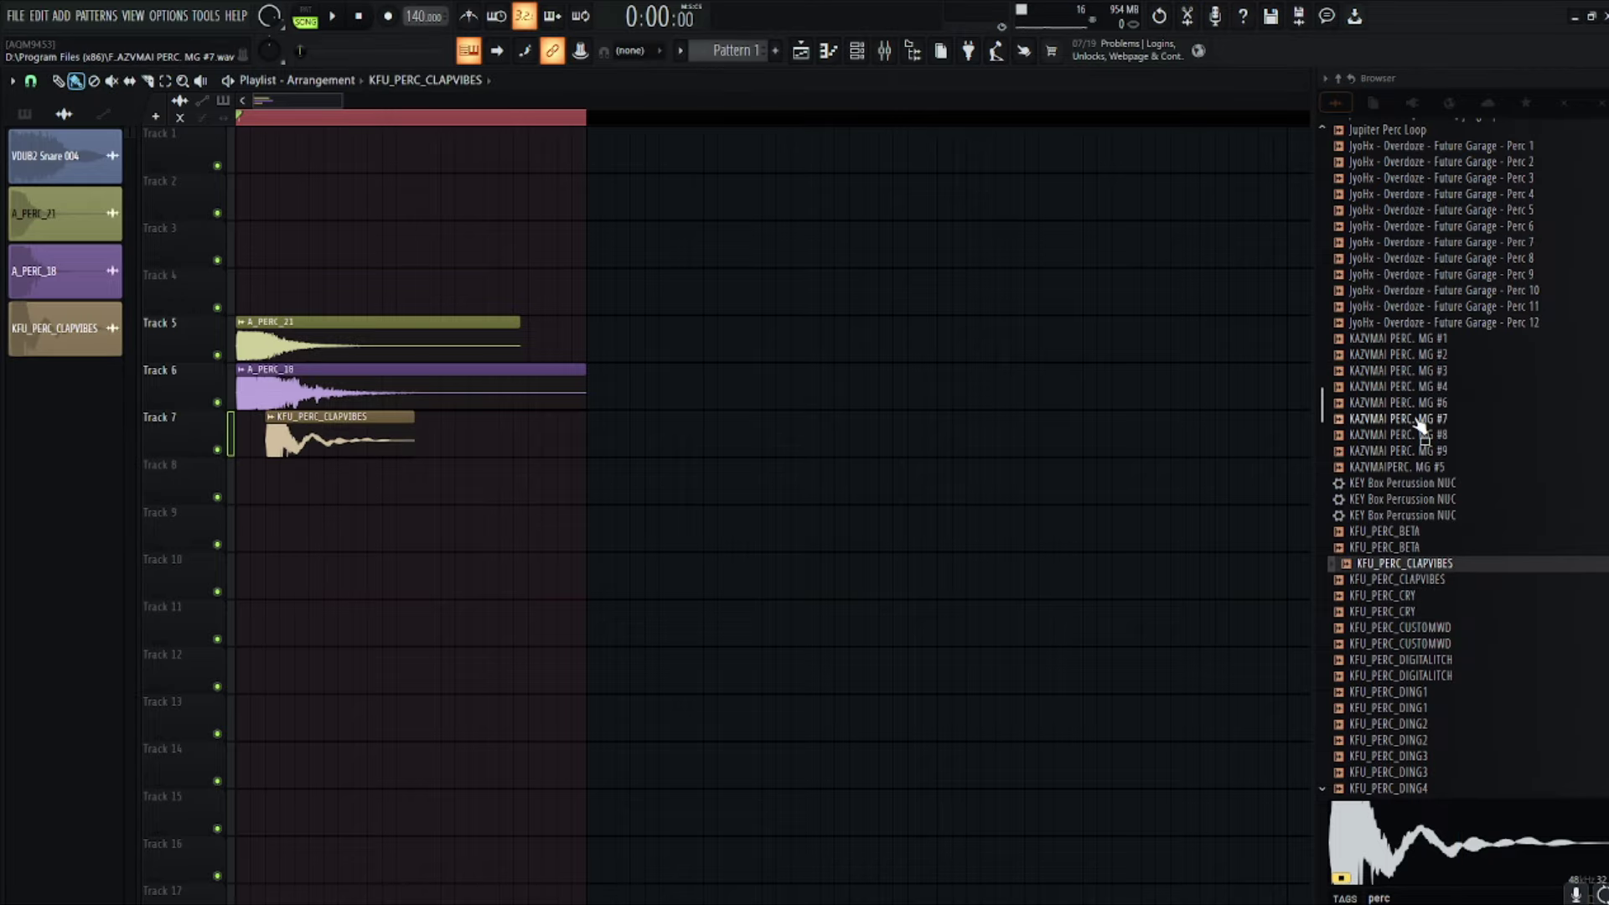
Step: Audition more KFU percussion samples and search the browser for "agony perc"
click(1472, 372)
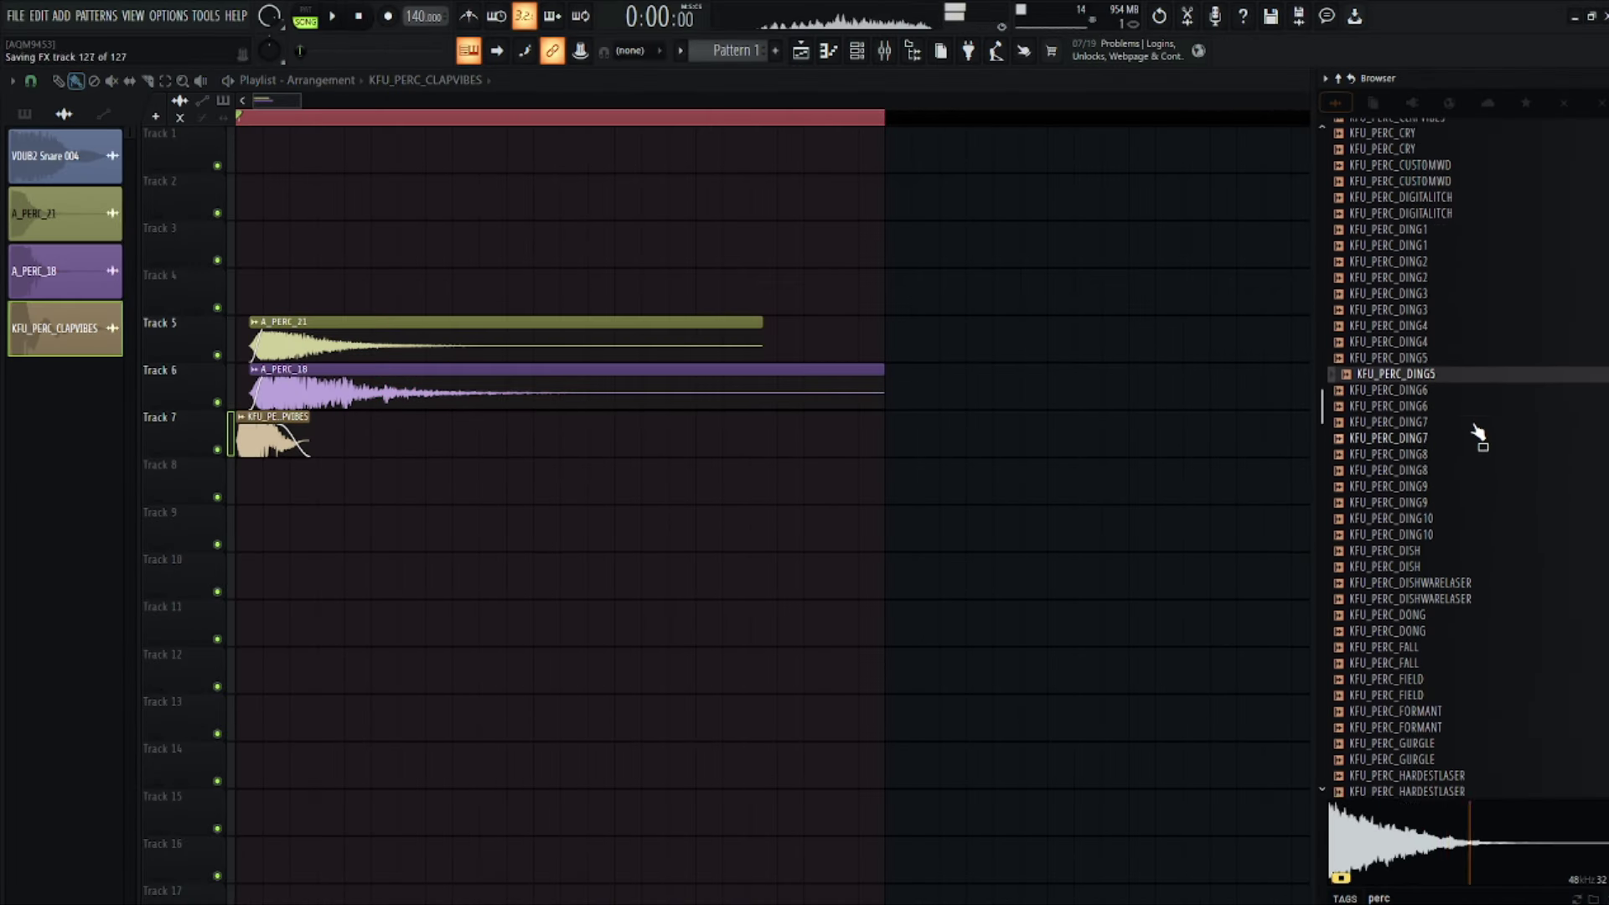
click(1471, 660)
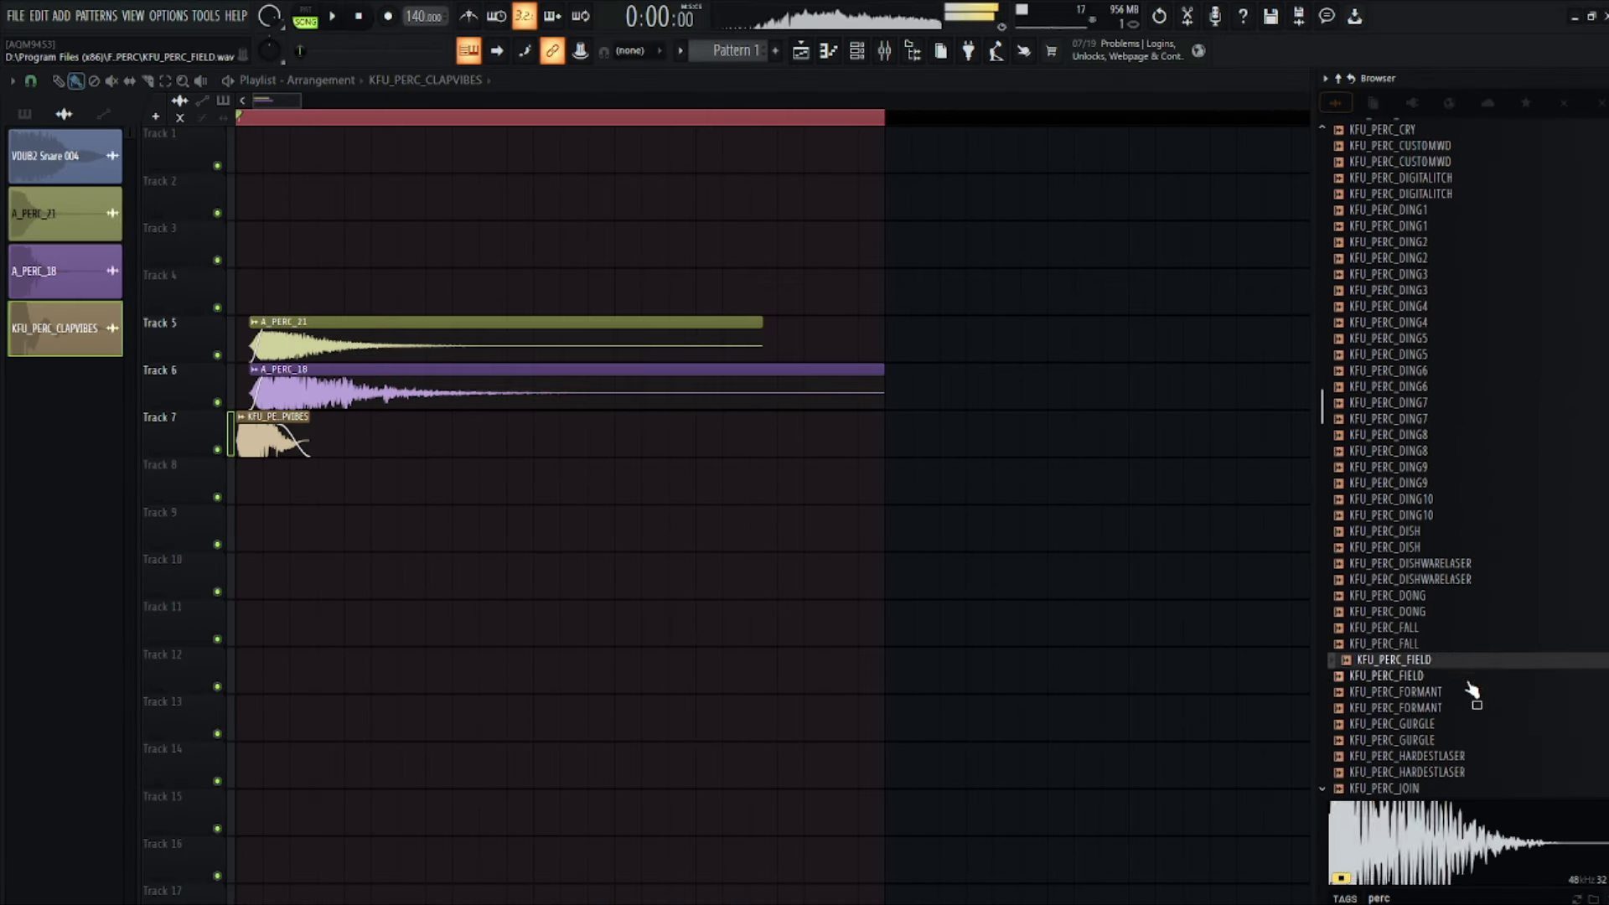
click(1470, 787)
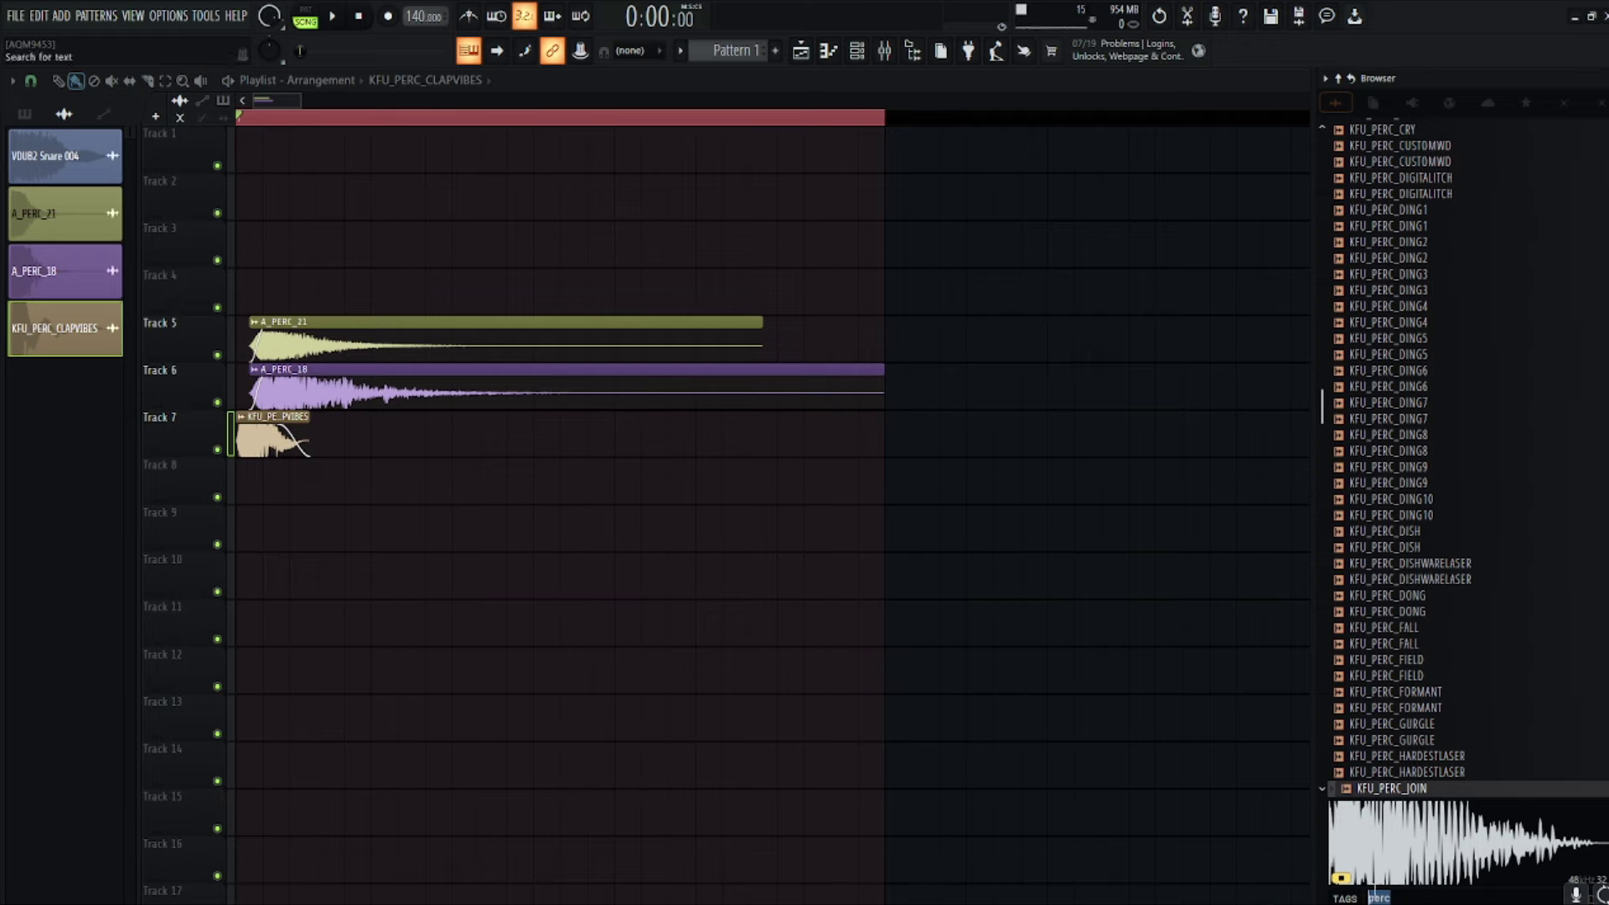
click(1371, 897)
text(agony perc)
key(Return)
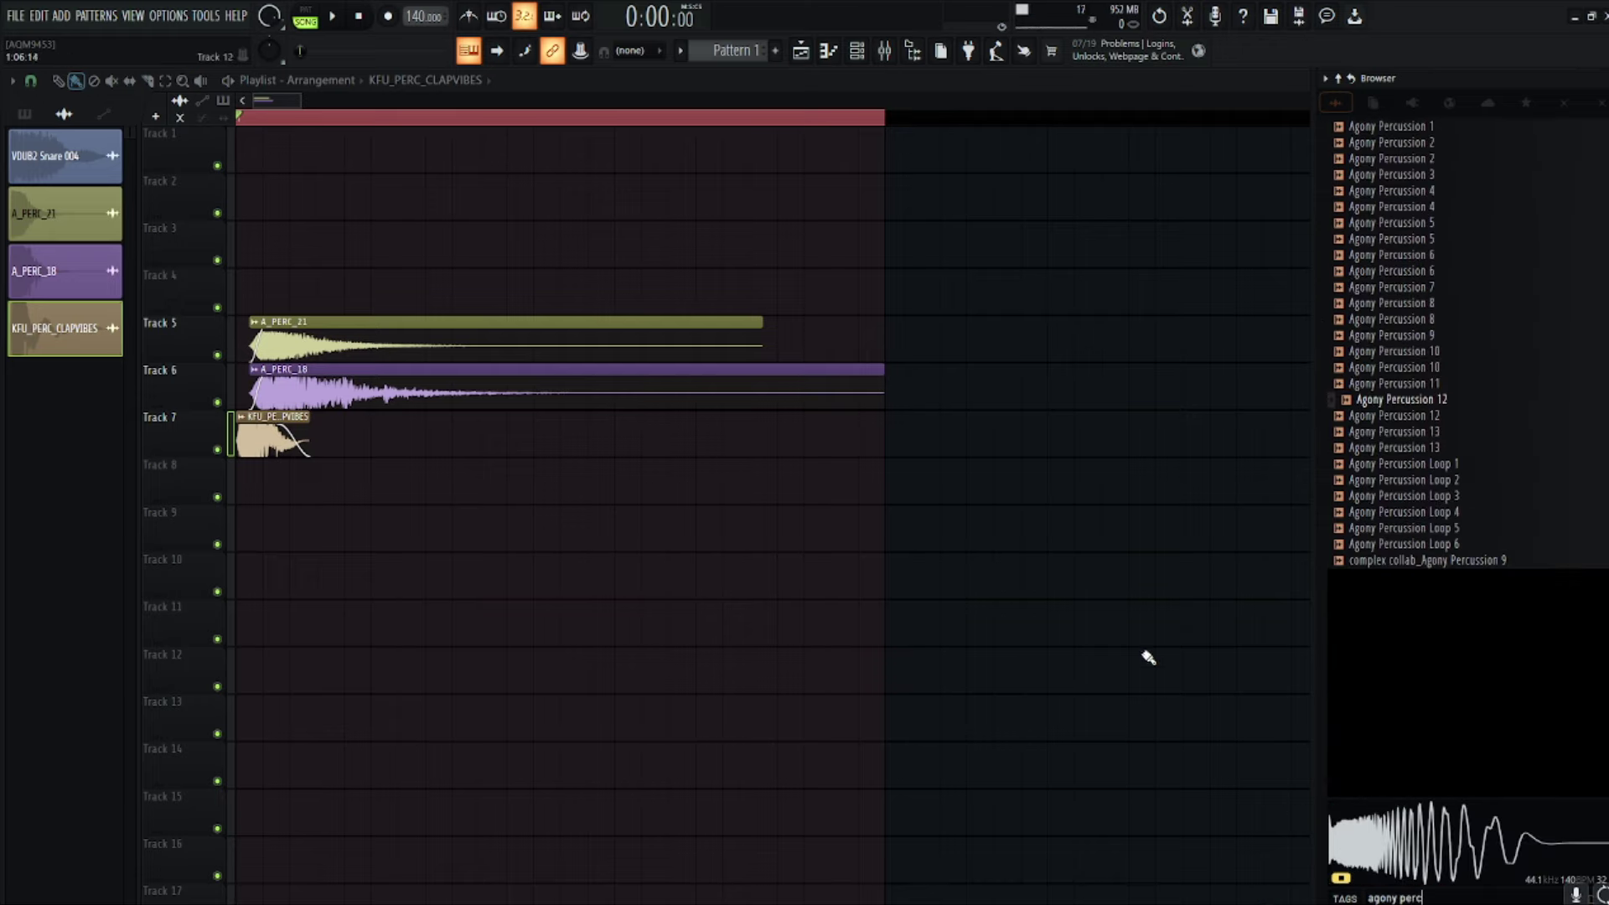
Step: Replace the sample in the Track 7 clip with Agony Percussion 2 and play back the layers
drag(1494, 176, 289, 438)
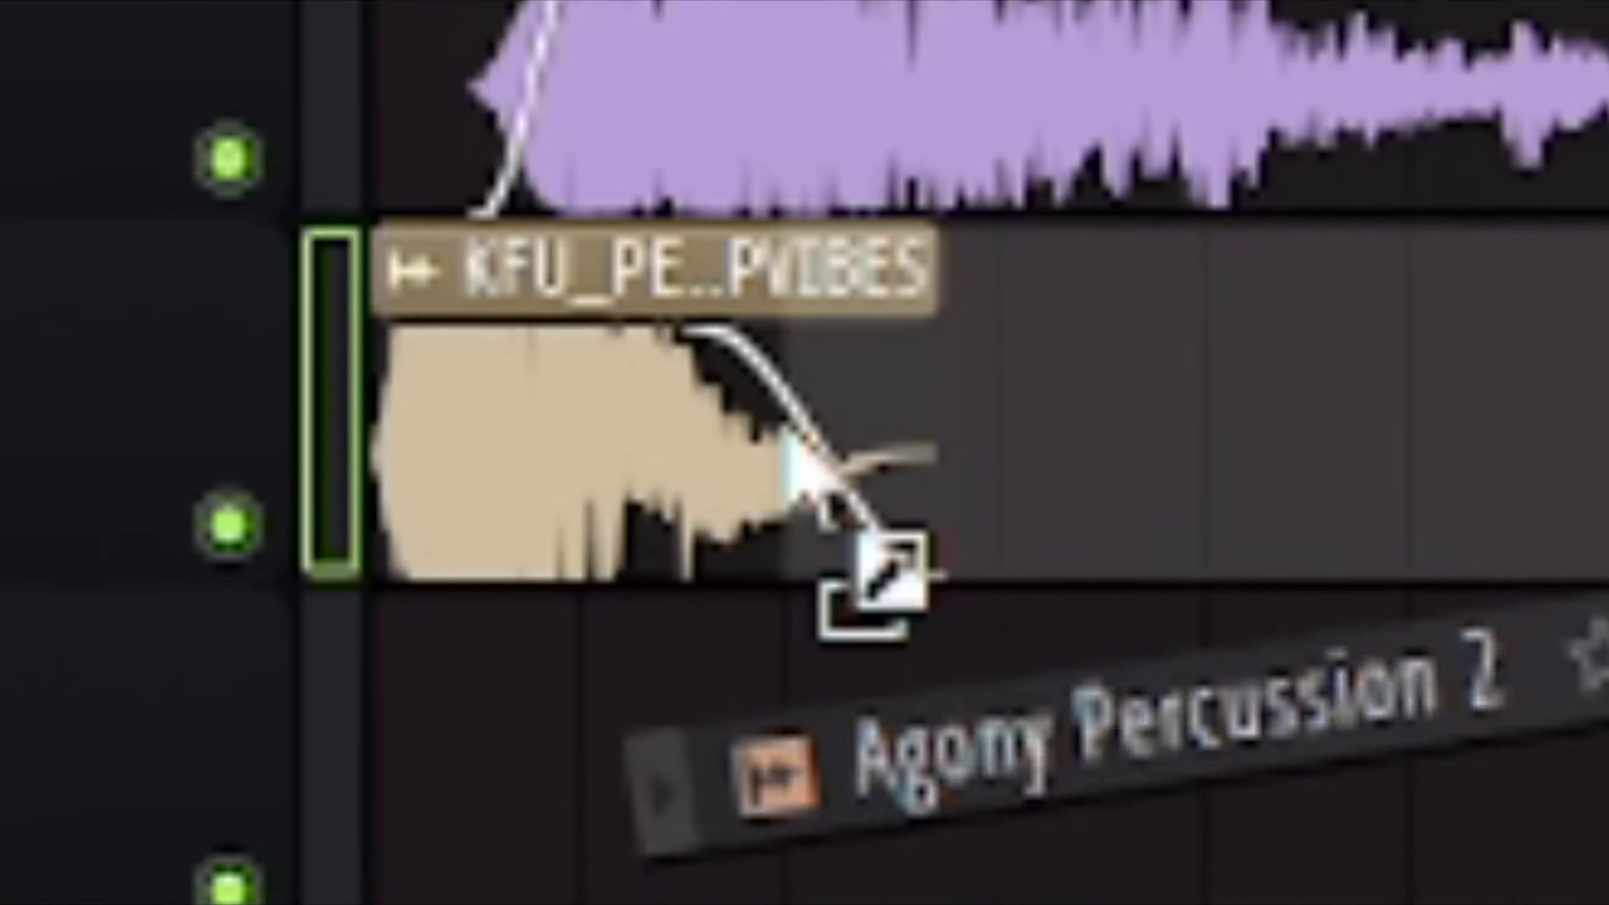
drag(779, 434, 779, 434)
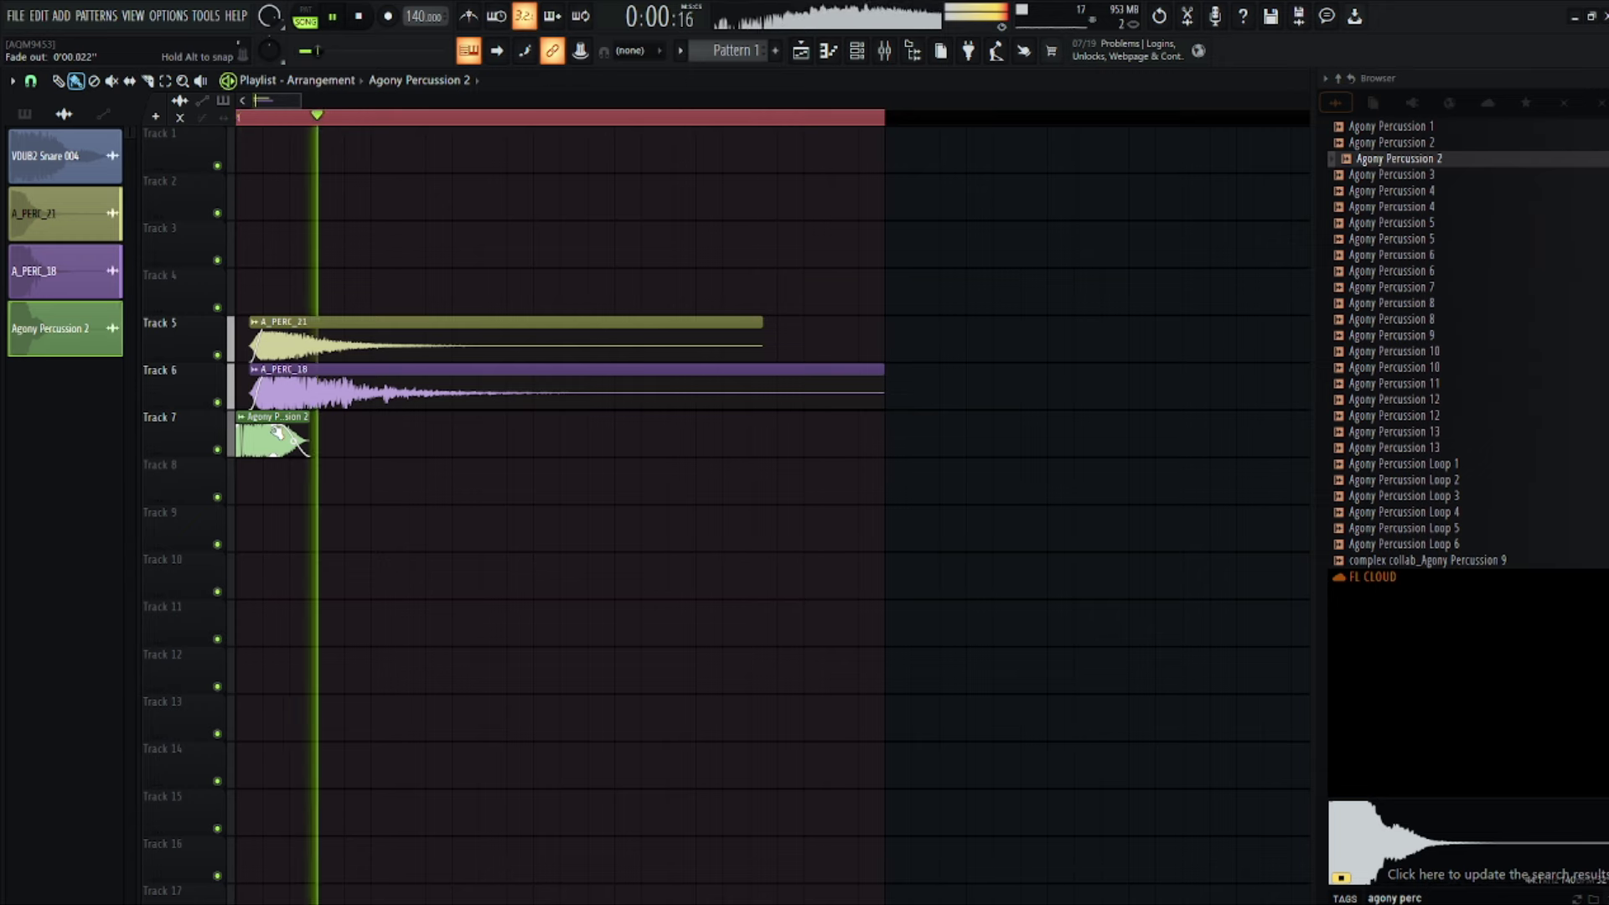
key(space)
key(space)
key(space)
Step: Route Agony Percussion 2 to mixer track 10 and send tracks 9 and 10 to Insert 11 instead of Master
double_click(278, 433)
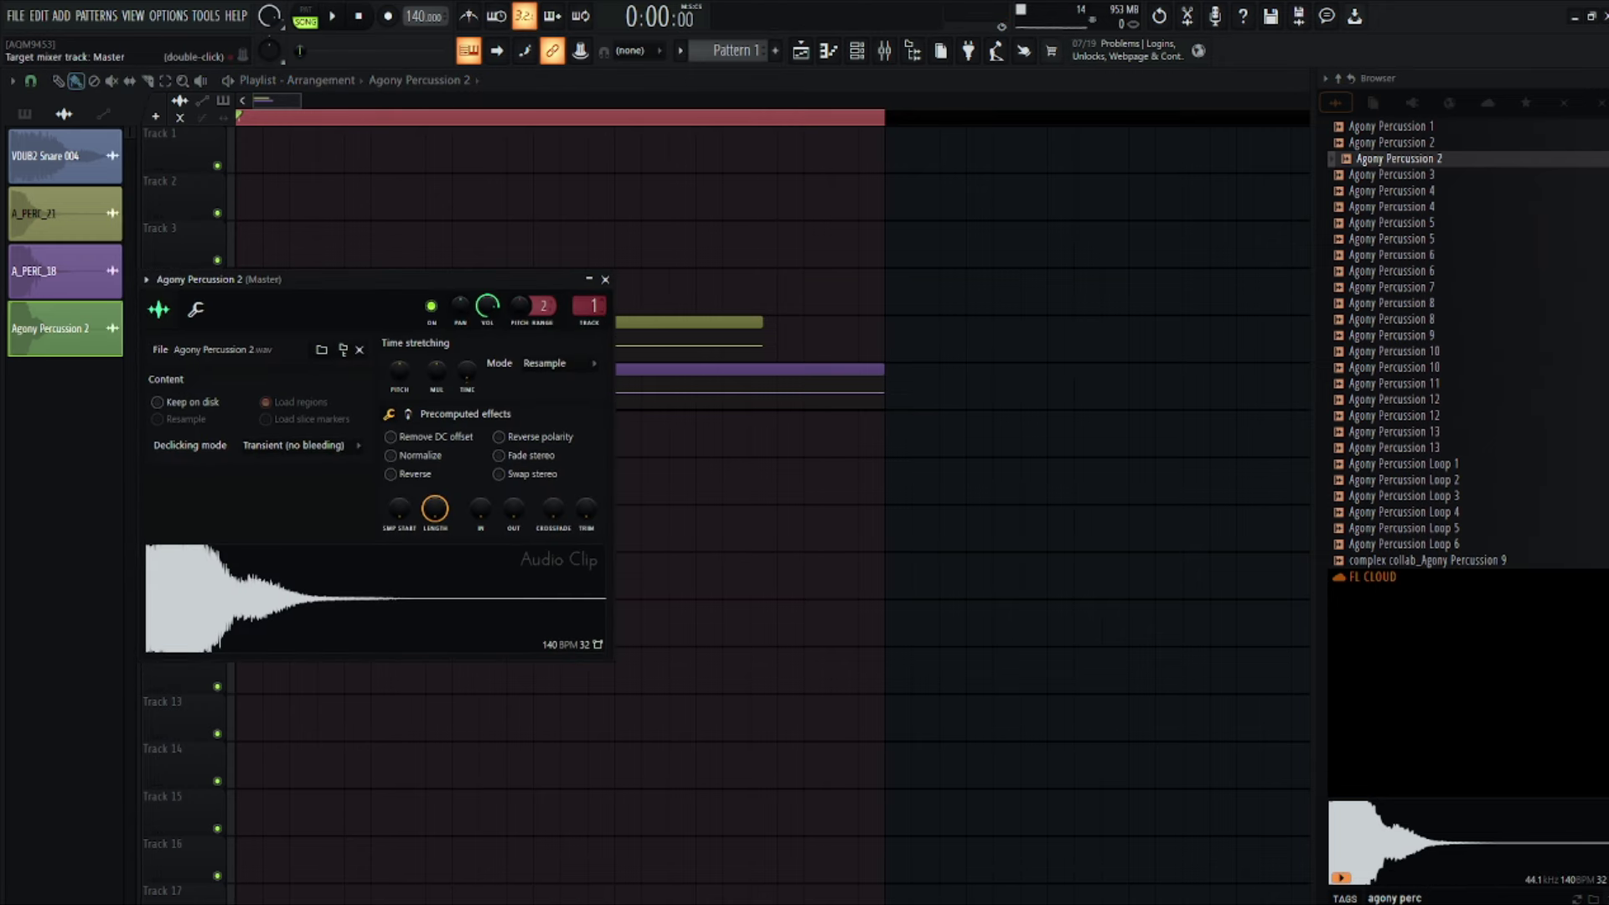
scroll(595, 306, down, 1)
key(F9)
click(397, 299)
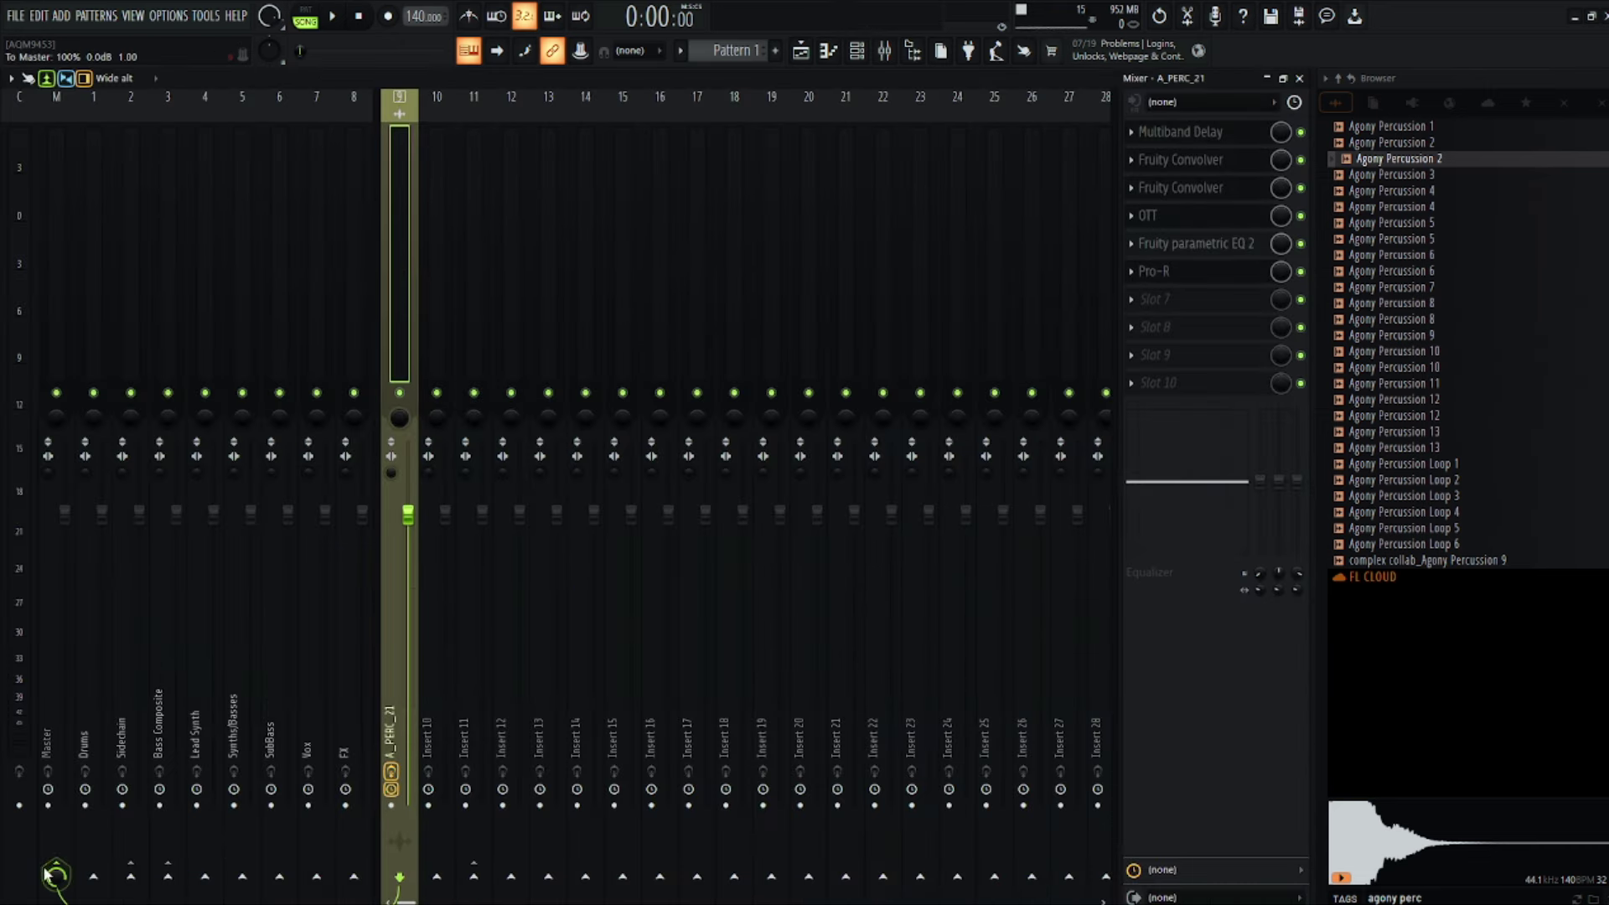
click(445, 289)
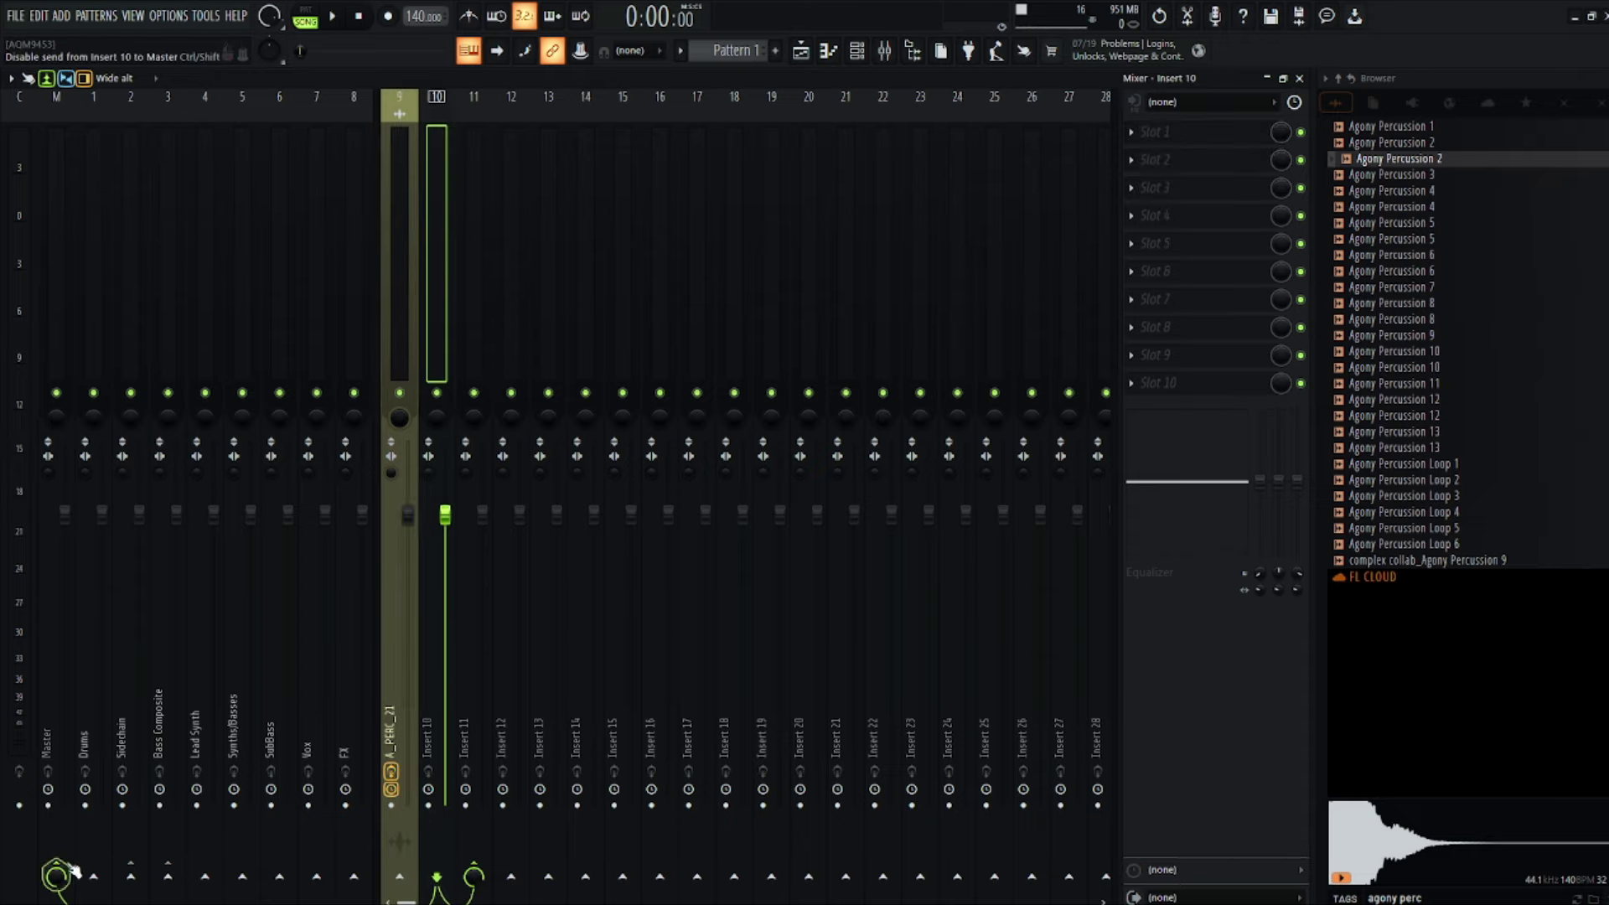
click(402, 285)
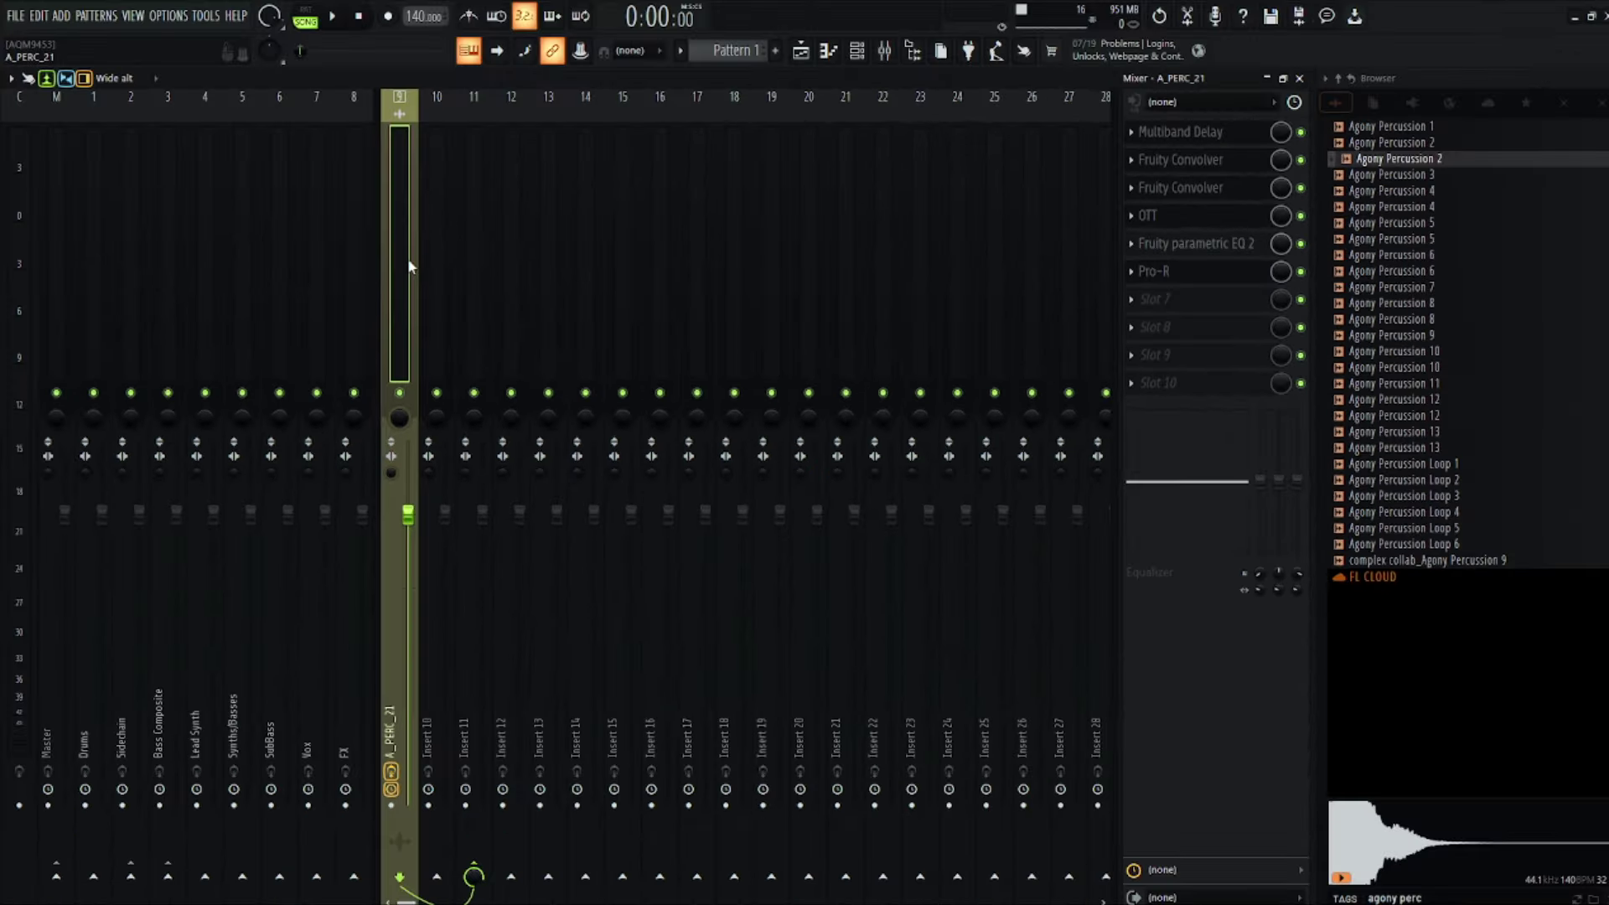
Step: Transfer Pro-R from the A_PERC_21 mixer track to the first effect slot of Insert 11
click(1142, 273)
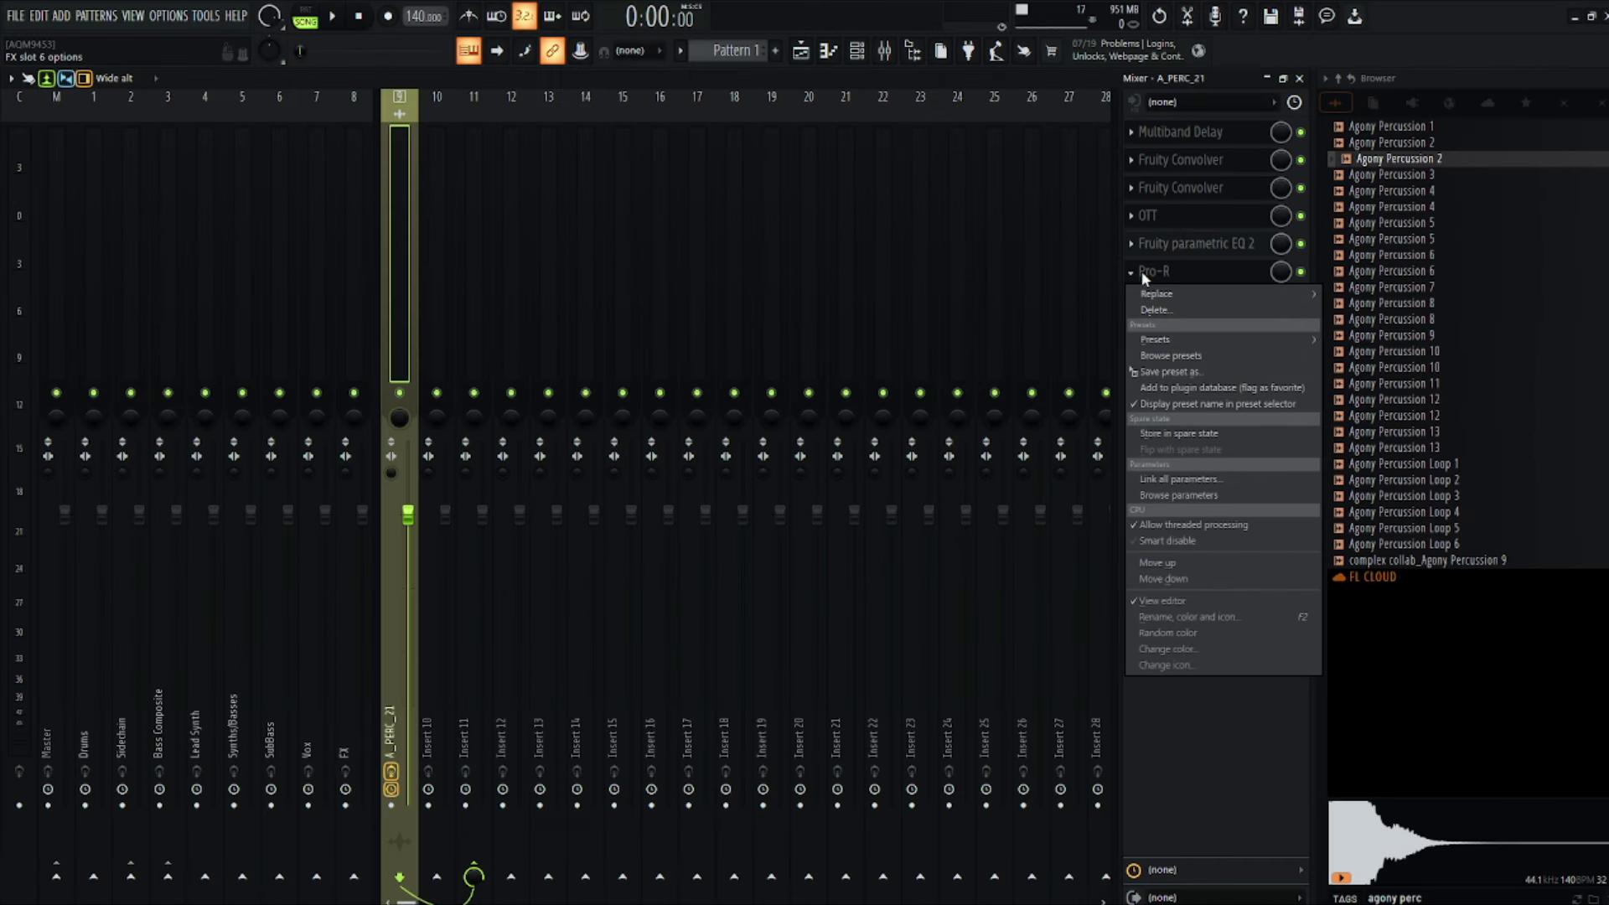
click(1305, 275)
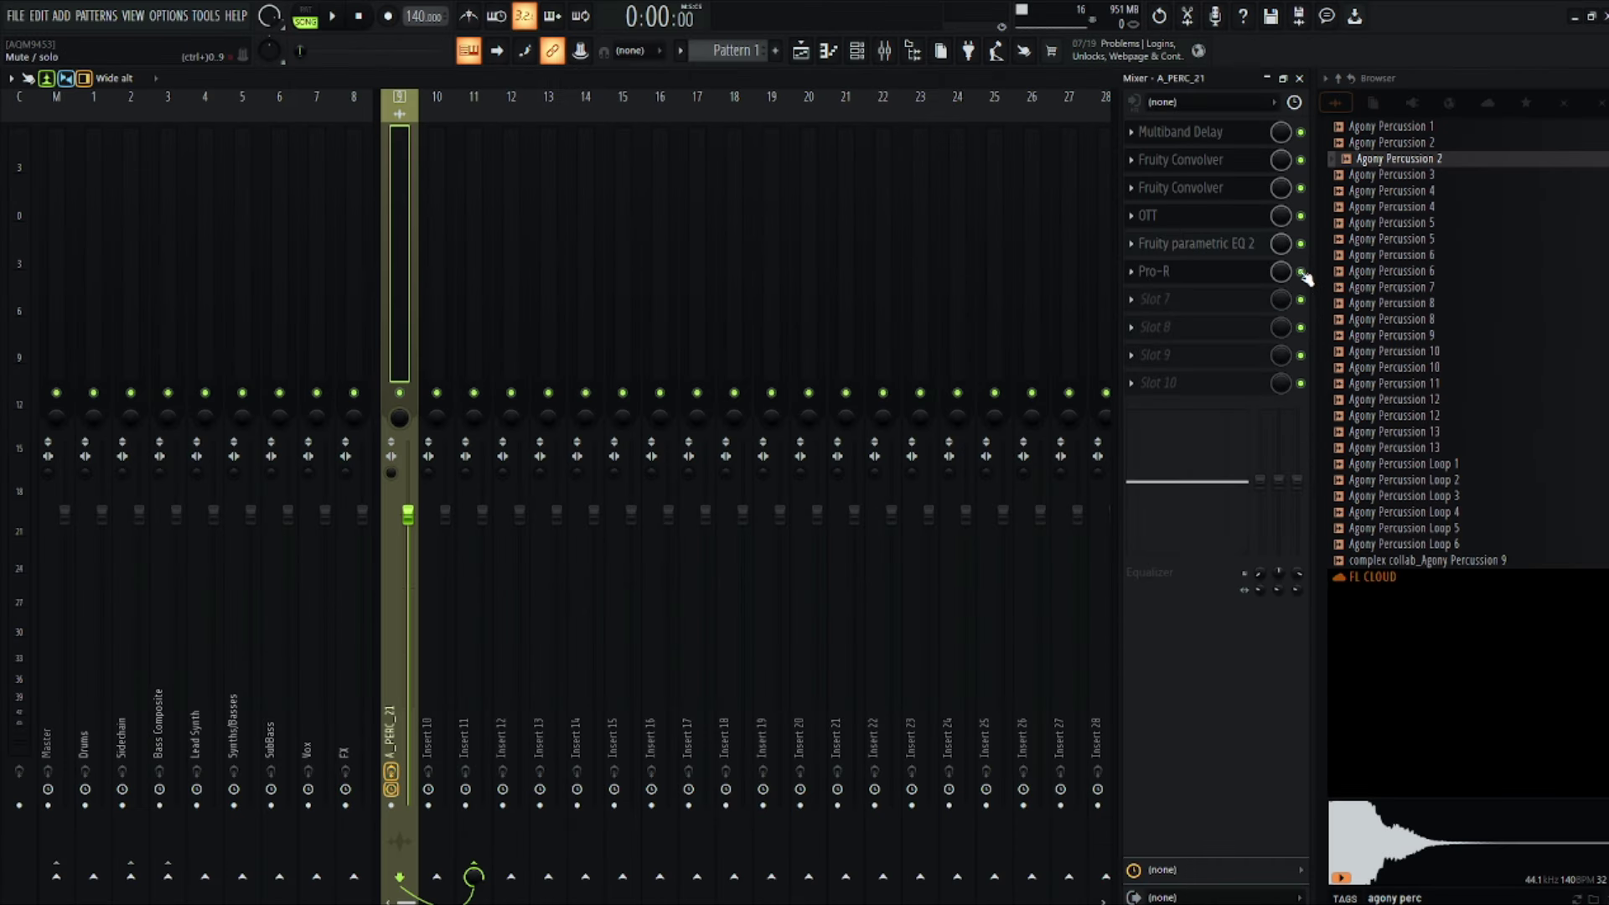
click(1153, 283)
drag(1157, 271, 471, 277)
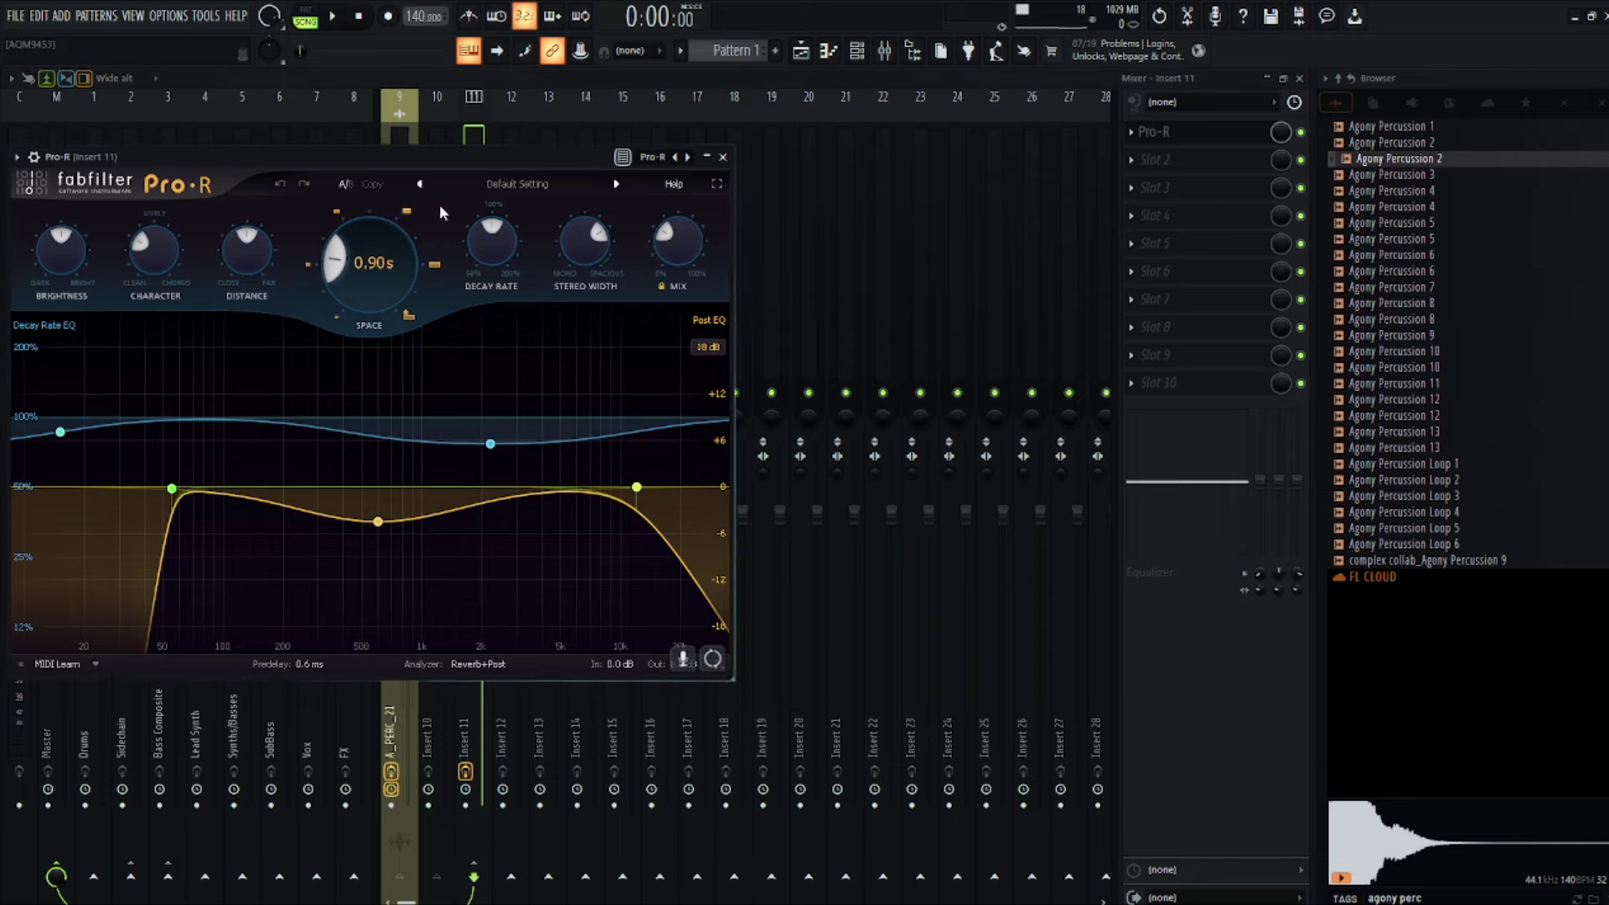
click(706, 157)
Step: Route Insert 11 to the Synths/Basses track instead of Master and audition the layered sound
click(434, 233)
click(466, 244)
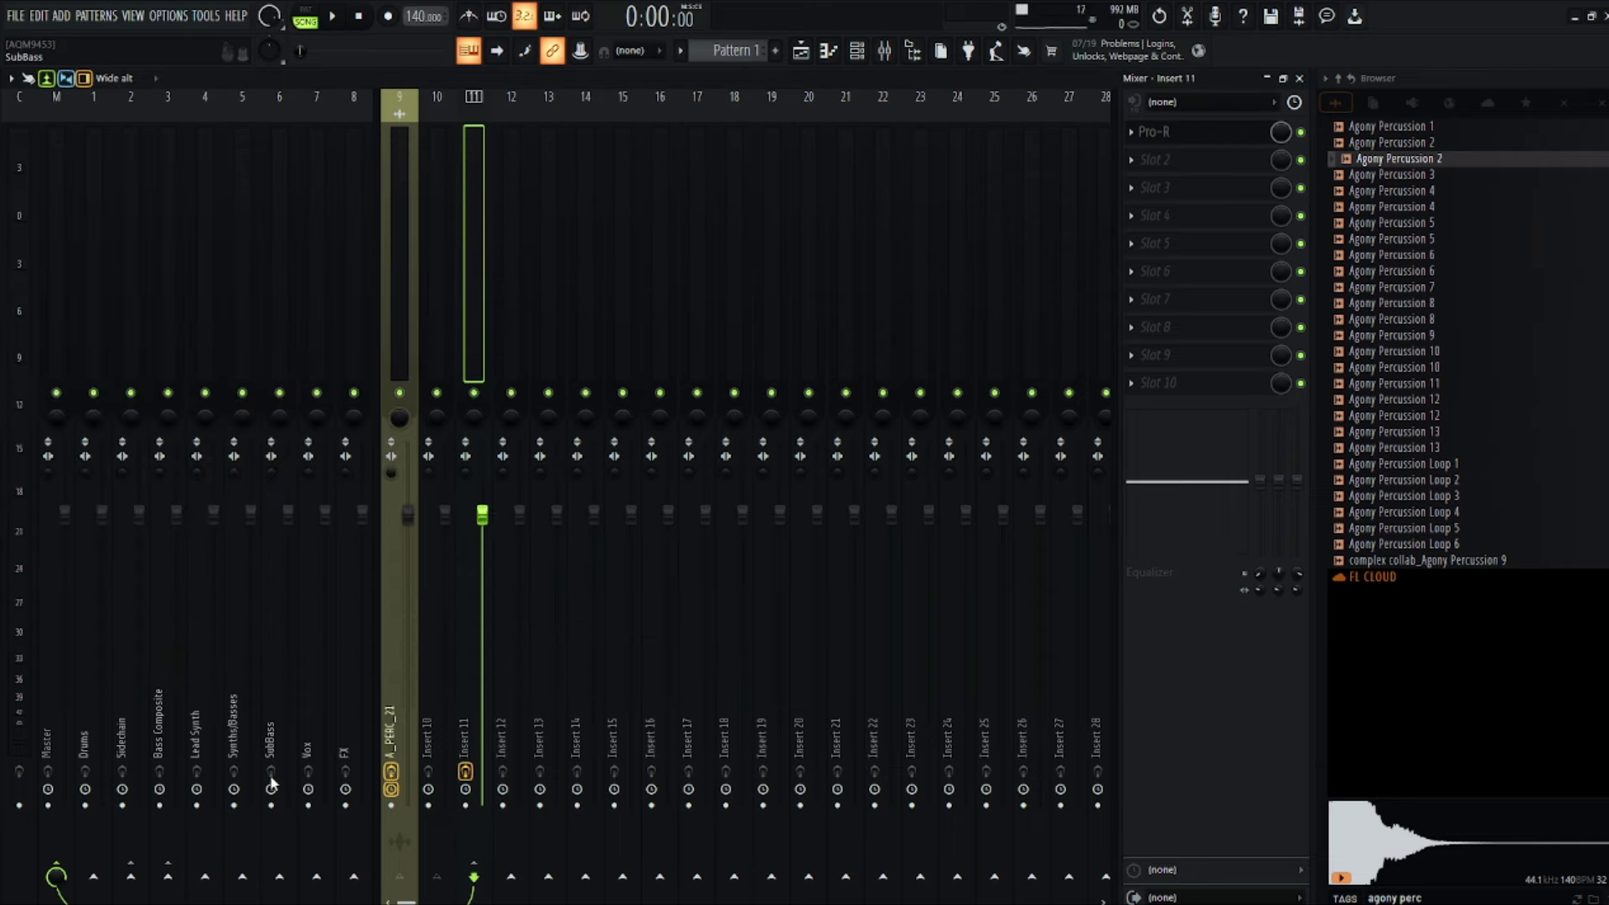
click(243, 876)
key(q)
key(q)
key(q)
key(q)
key(q)
key(q)
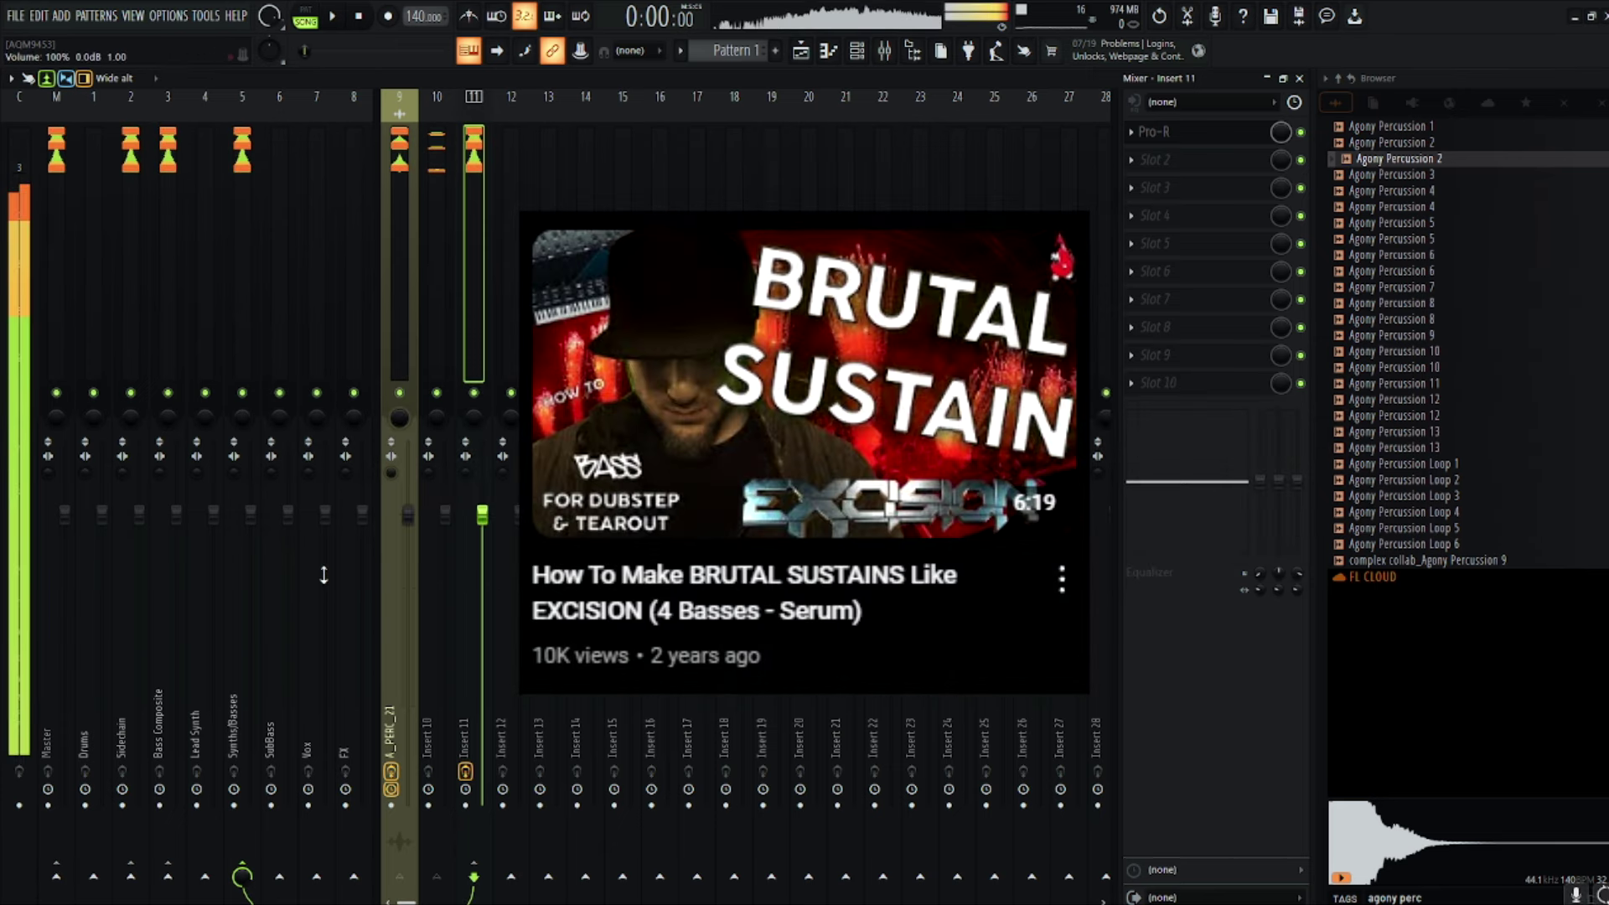
Step: Show the Unsorted channel group in the channel rack and open the Serum instrument
key(alt+Tab)
key(alt+Tab)
key(alt+Tab)
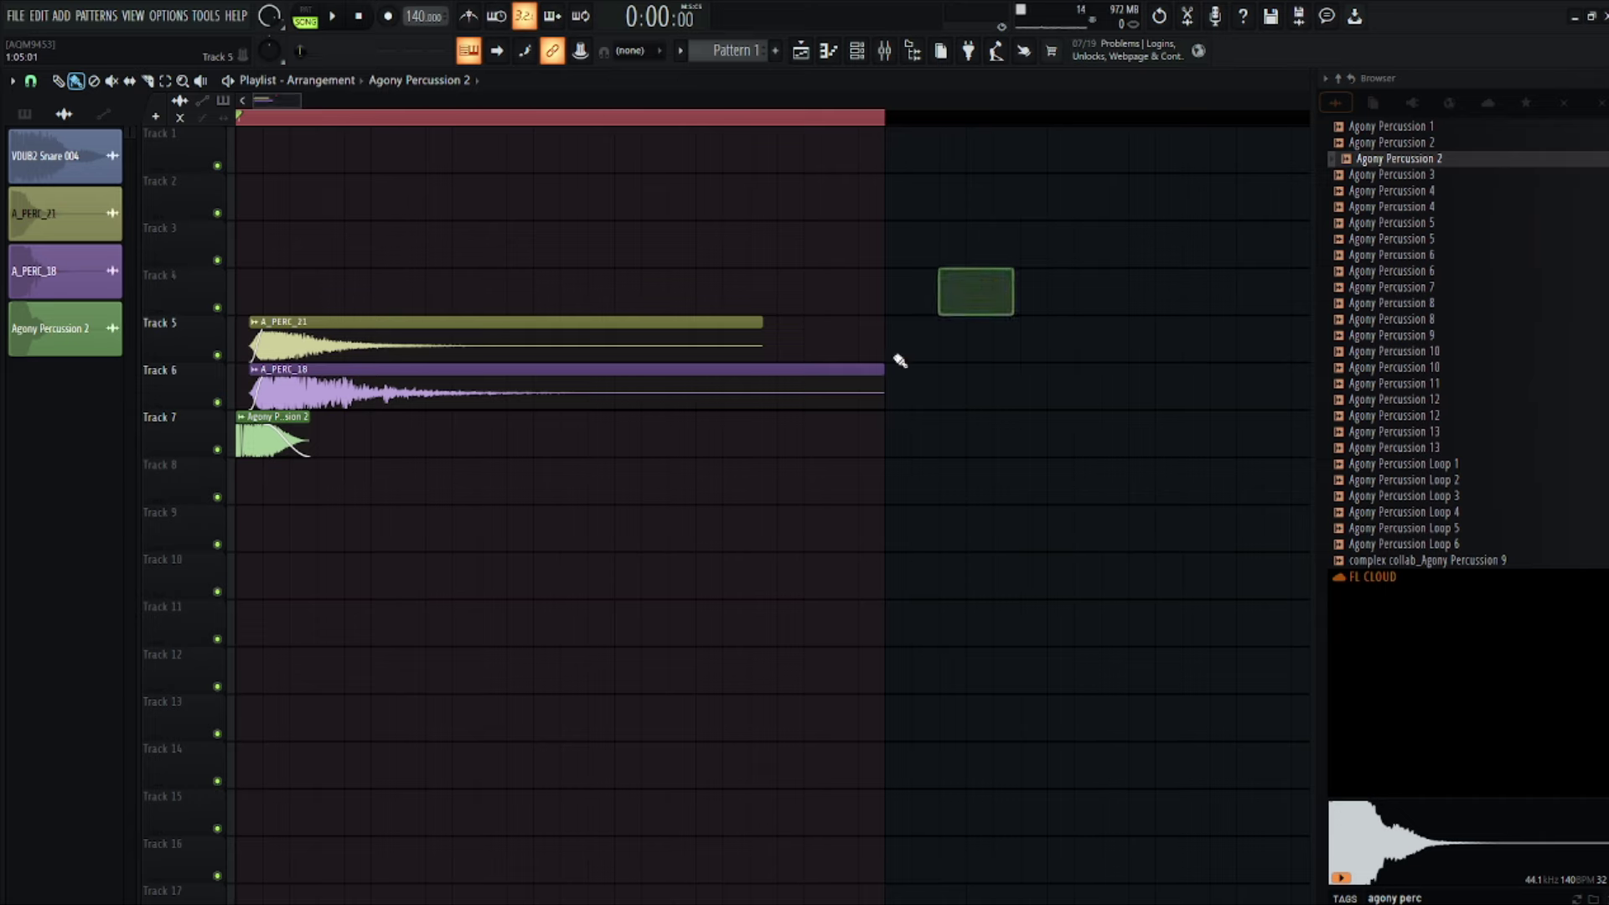
scroll(901, 352, down, 3)
scroll(470, 359, up, 2)
scroll(457, 271, up, 2)
key(F6)
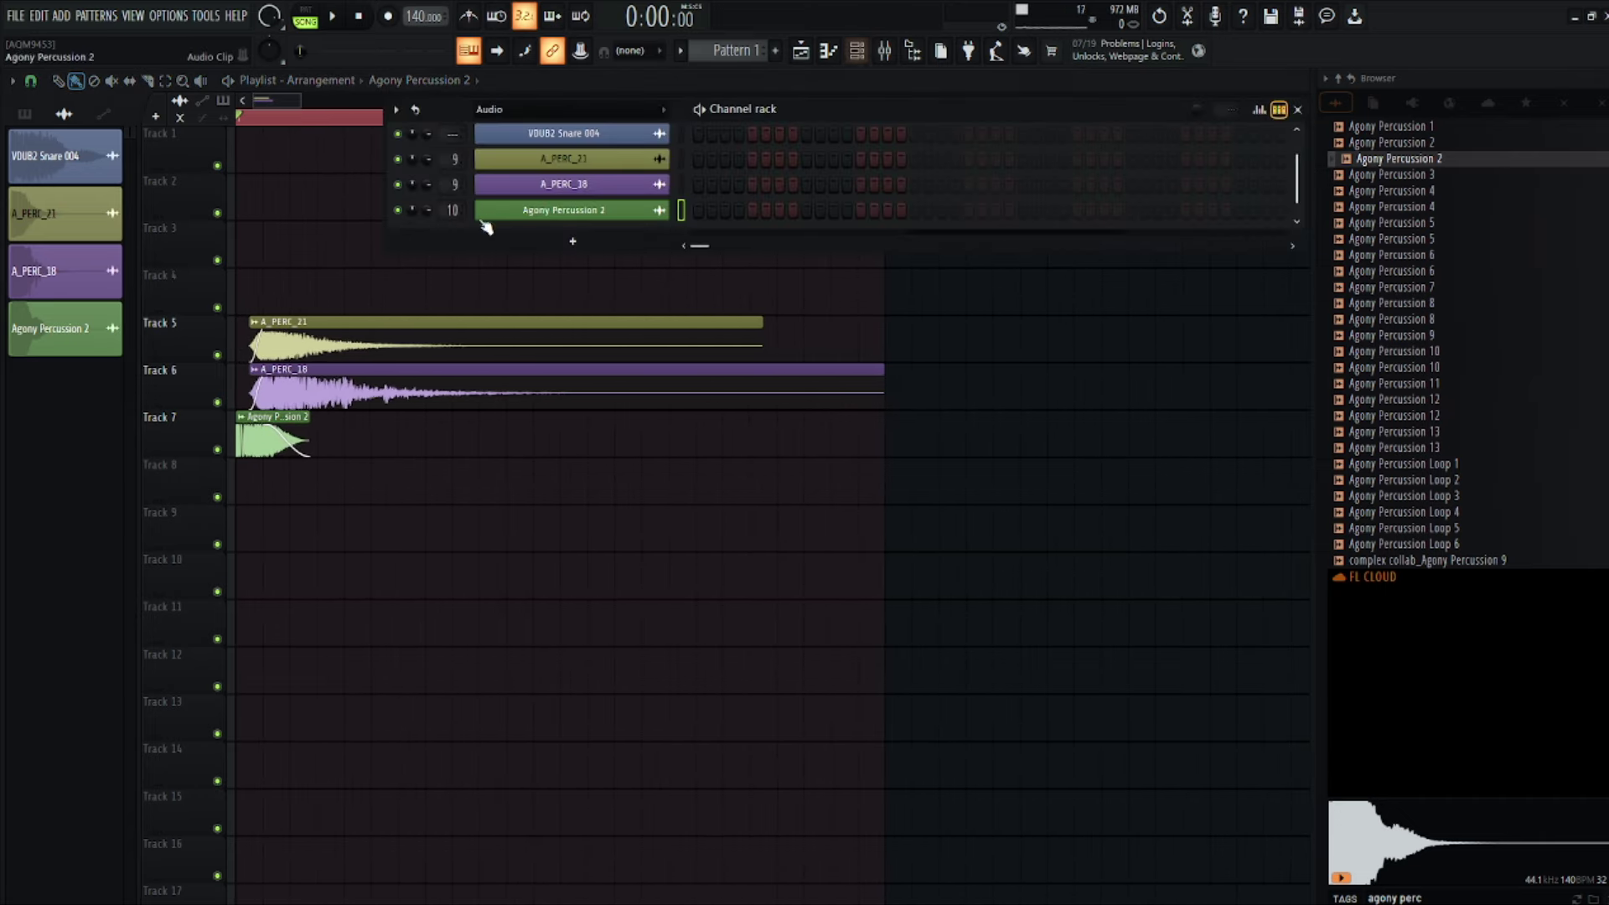
click(565, 110)
click(532, 169)
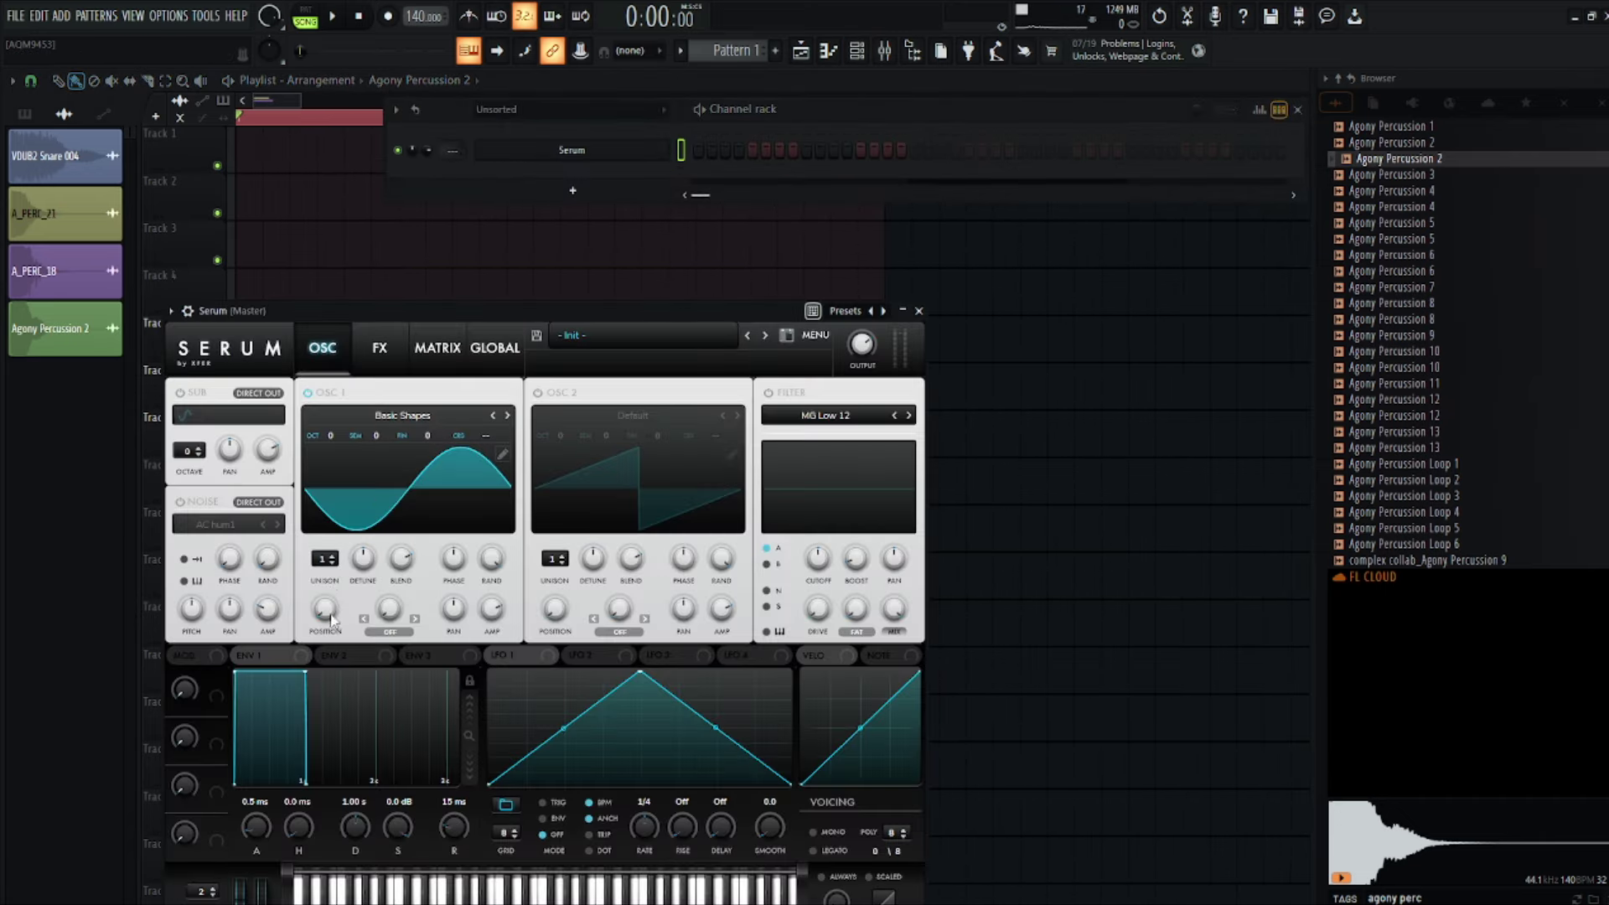
Step: Reshape Serum's LFO 1 into a curve that starts below half height and decays smoothly to zero
drag(331, 614, 342, 646)
click(374, 355)
click(326, 359)
drag(638, 670, 482, 739)
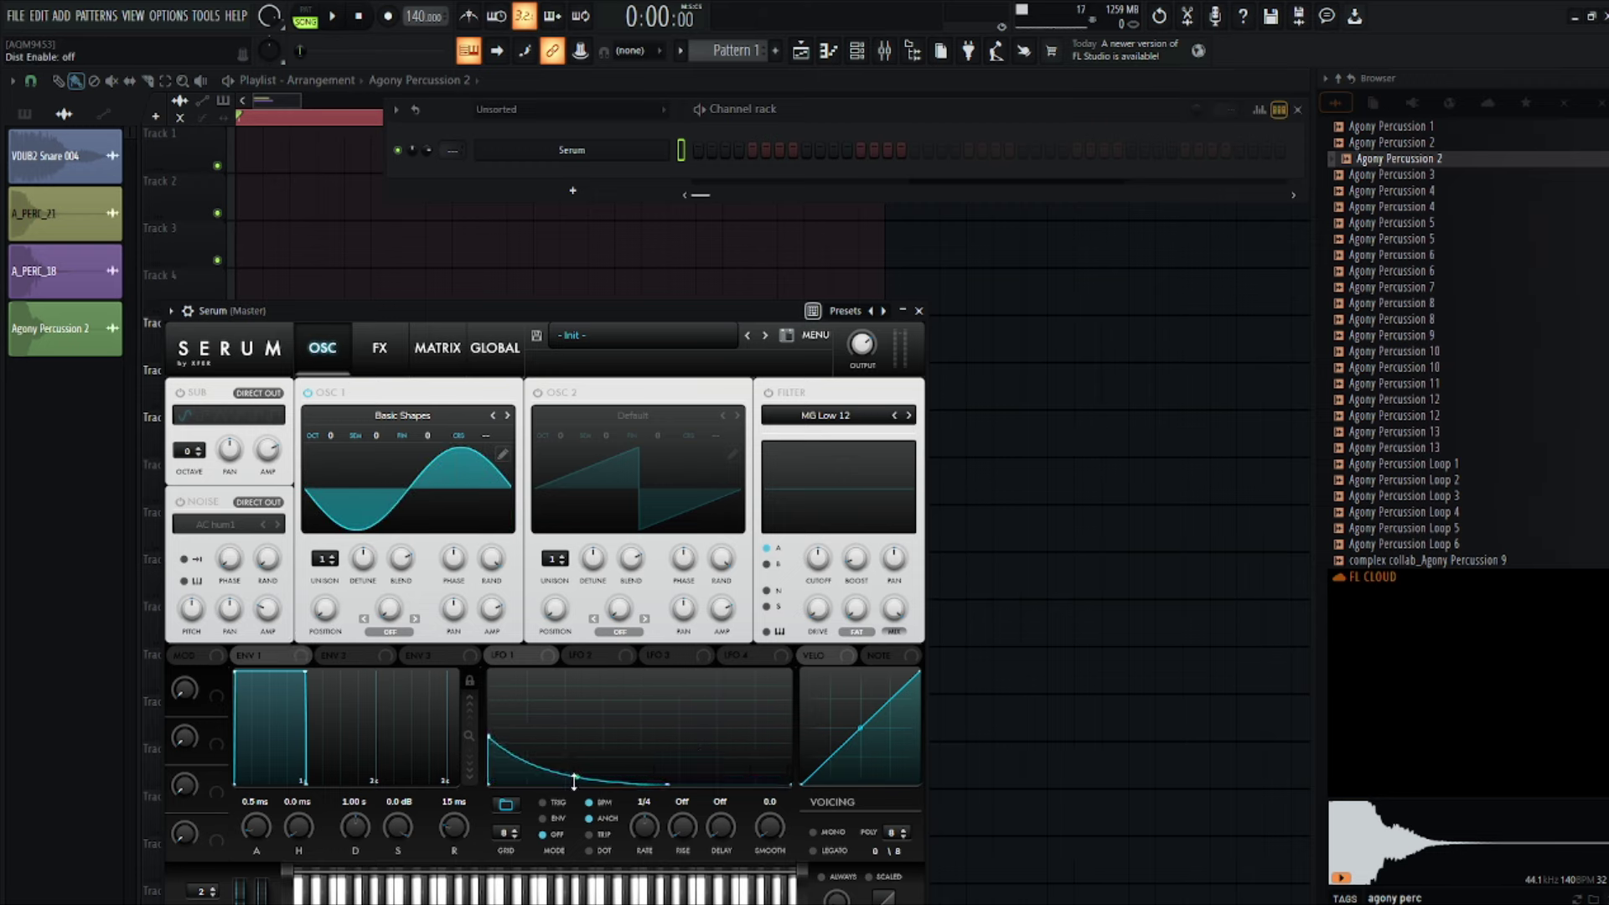
Step: Assign LFO 1 to OSC 1's coarse pitch, adjust the modulation amount and set the LFO mode to Trig
drag(515, 655, 557, 631)
click(431, 658)
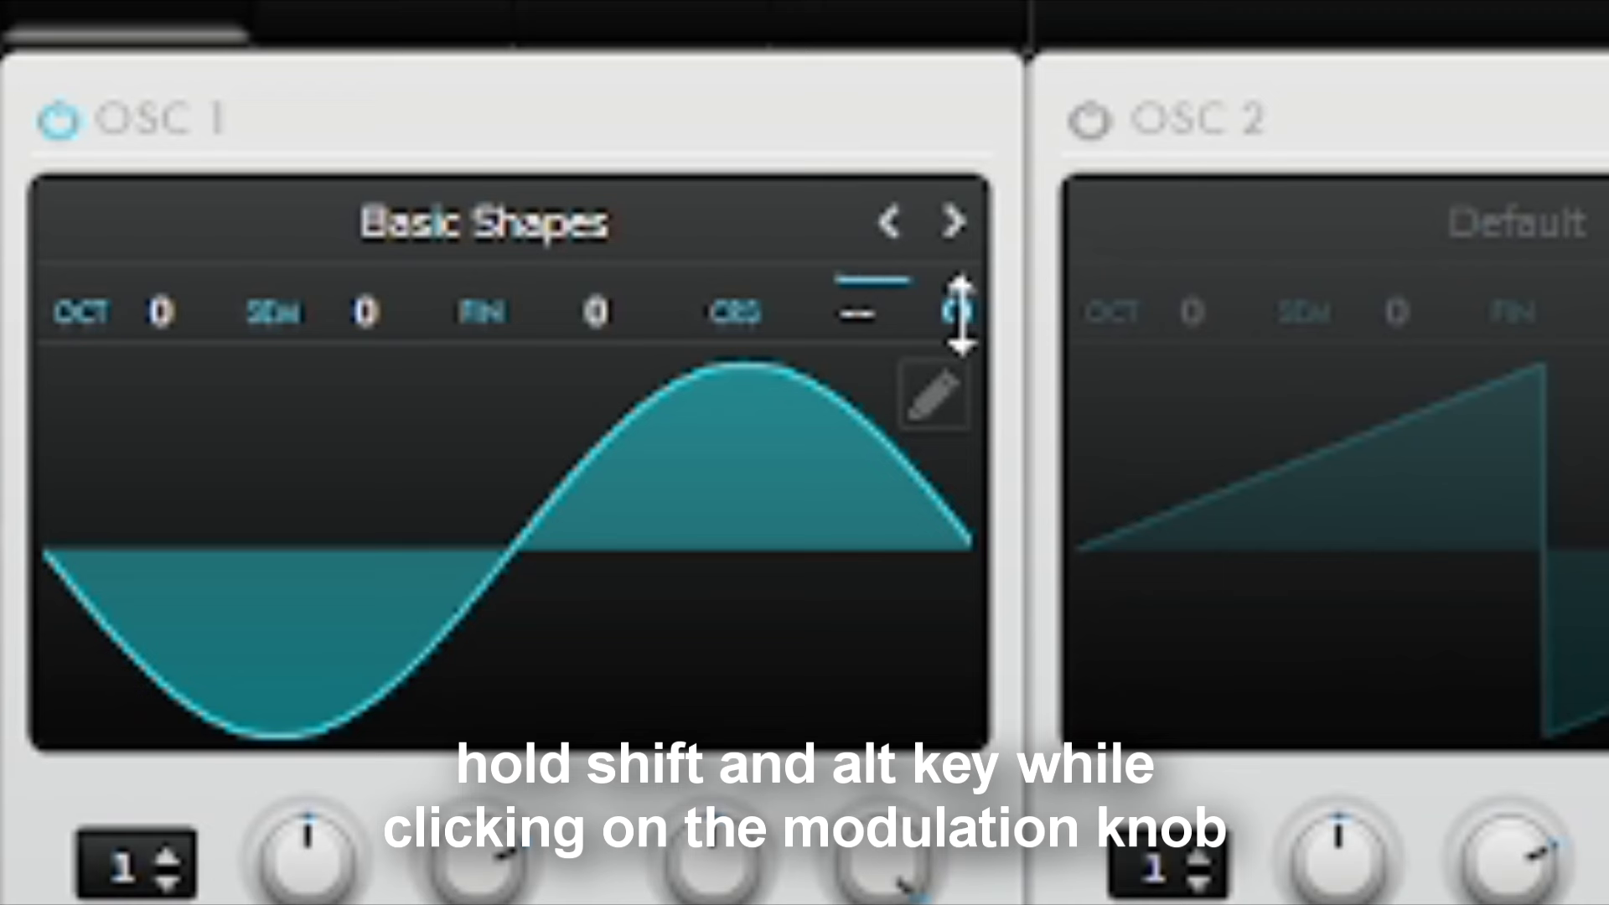
drag(961, 315, 957, 298)
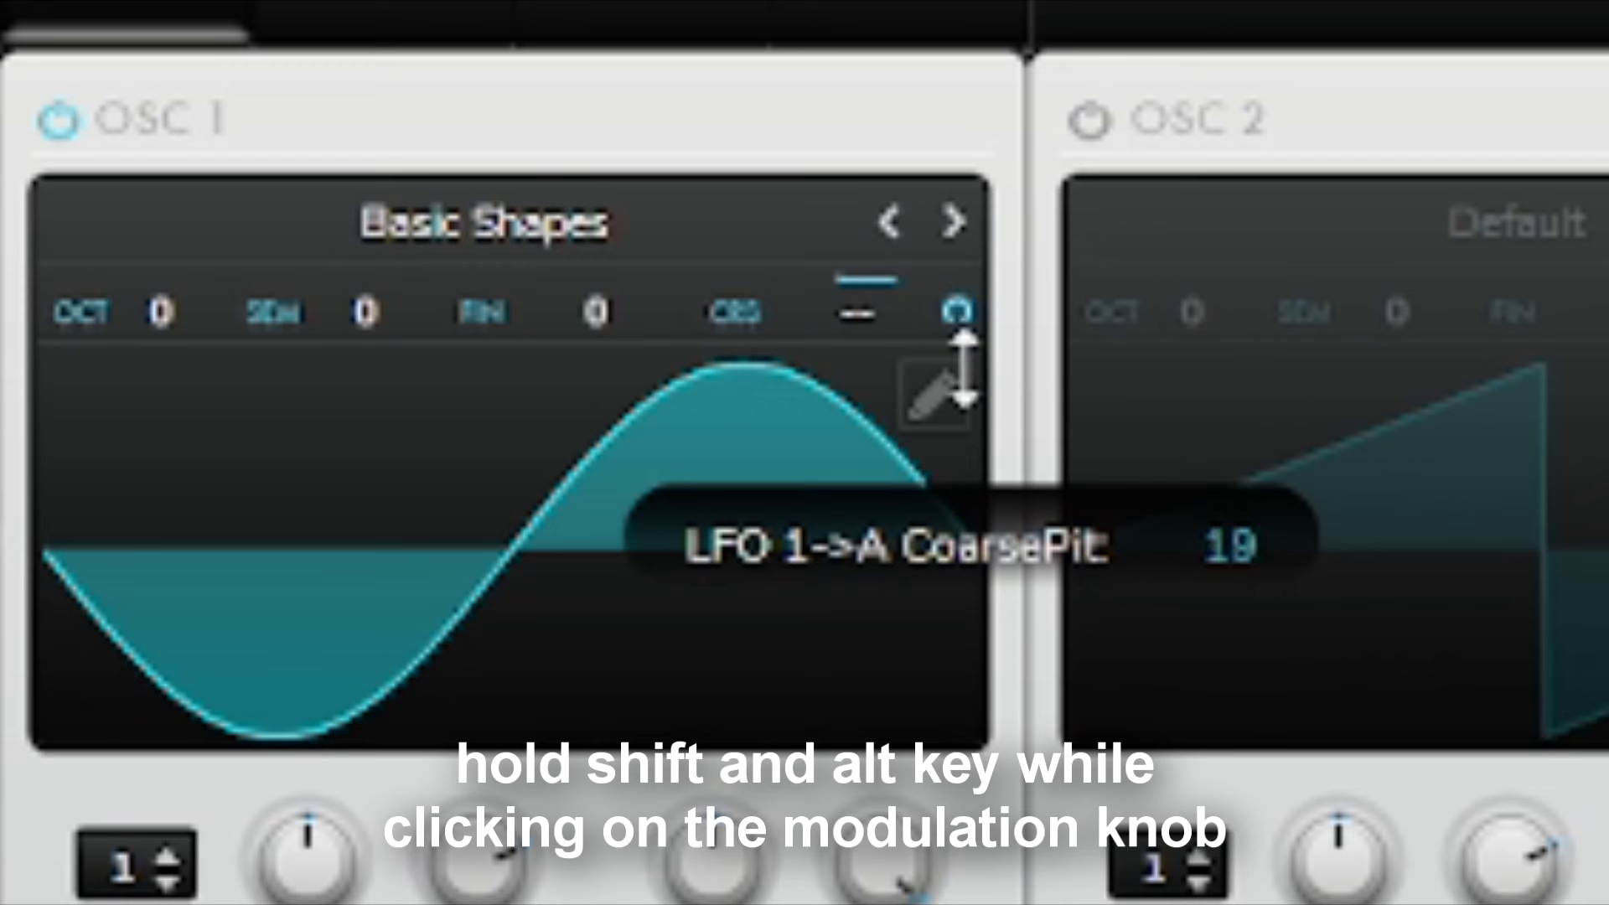
drag(963, 366, 957, 278)
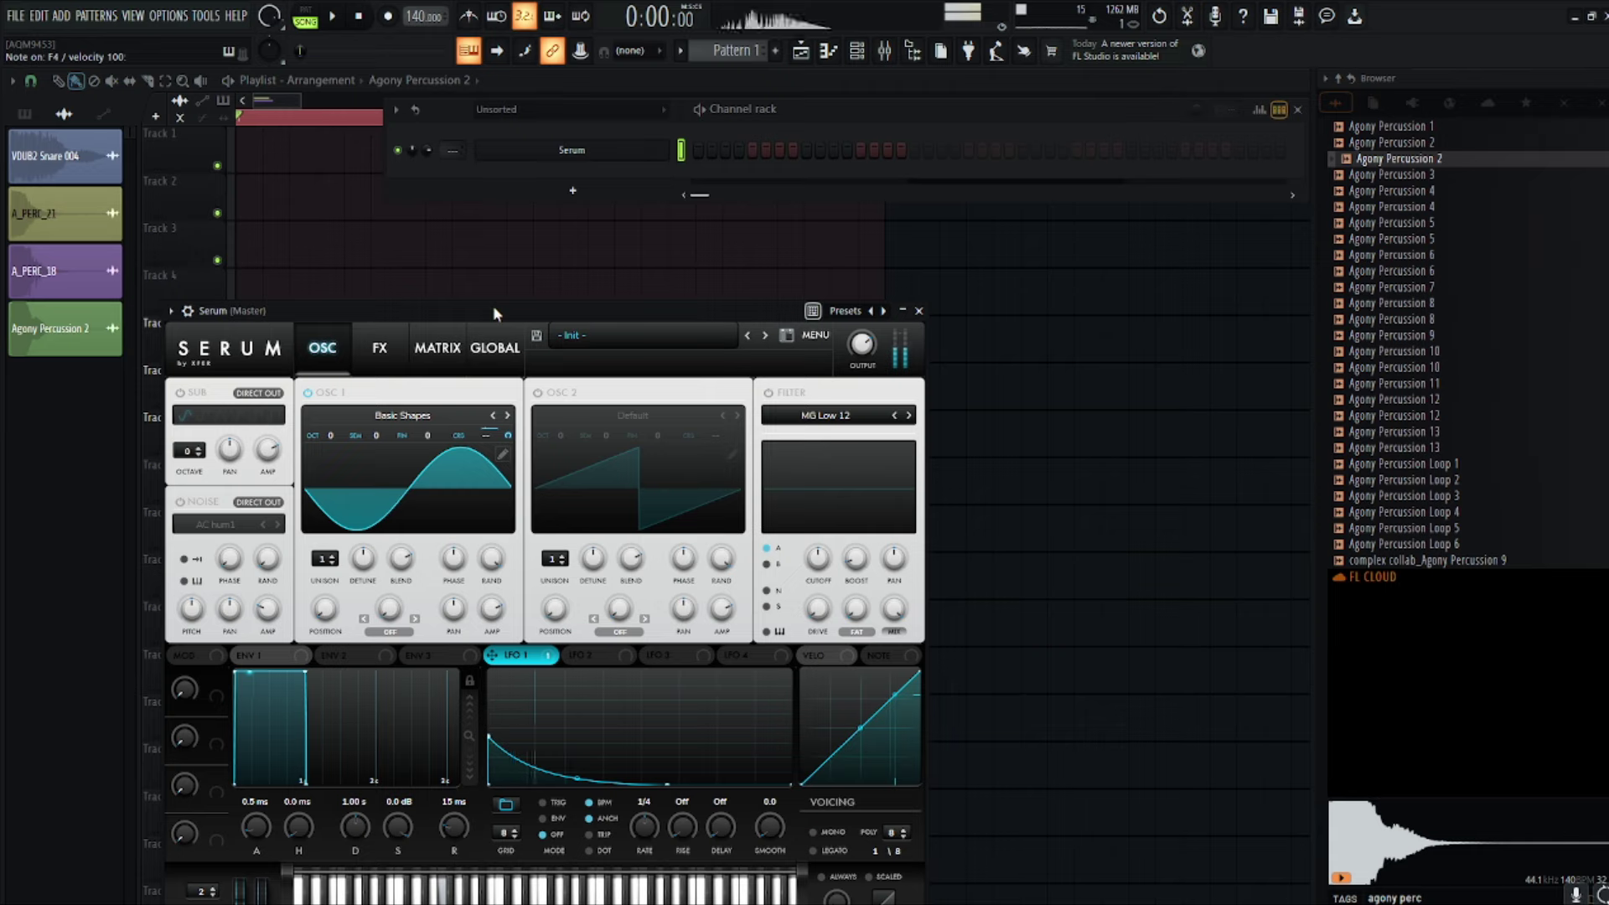
click(558, 805)
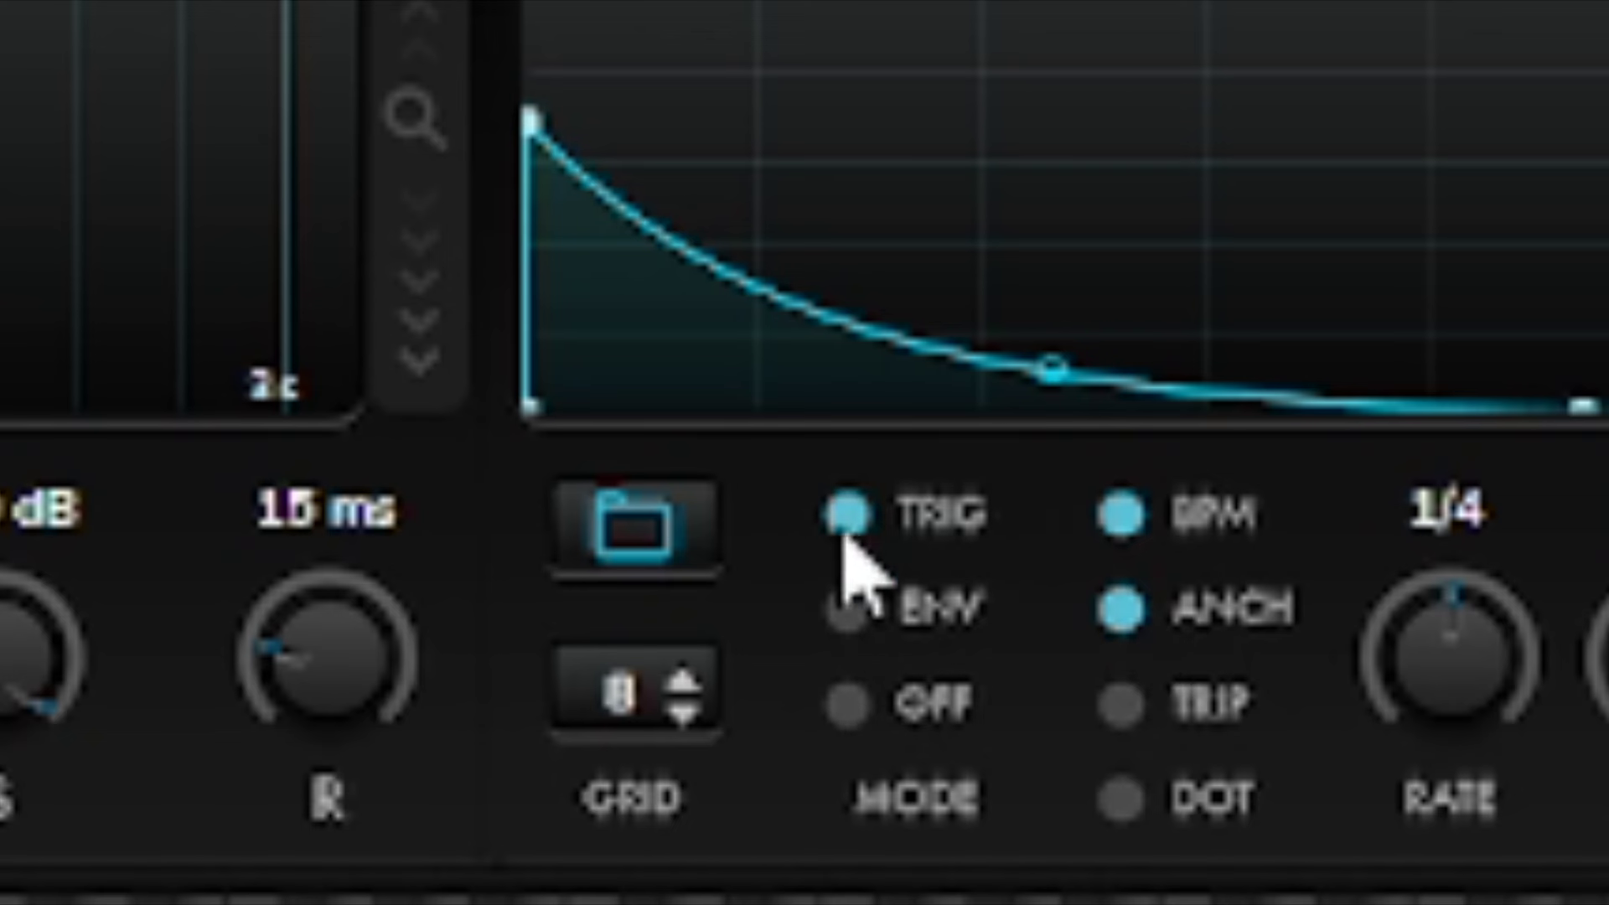
click(562, 835)
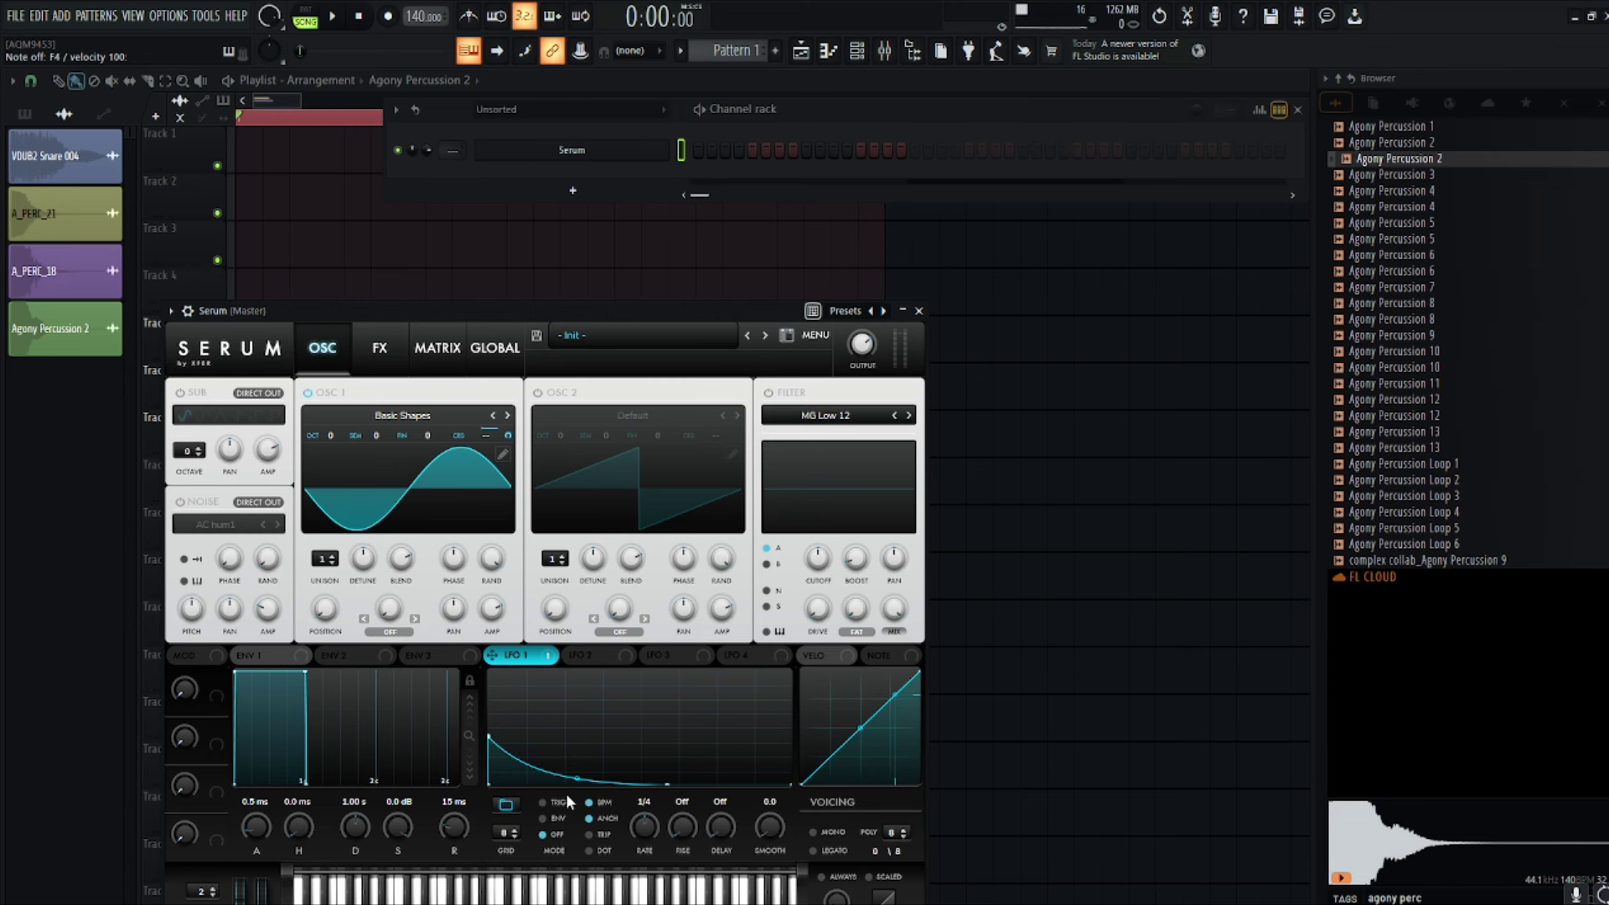
Step: Place a Pattern 1 clip on Track 3 at the start of the playlist
click(960, 514)
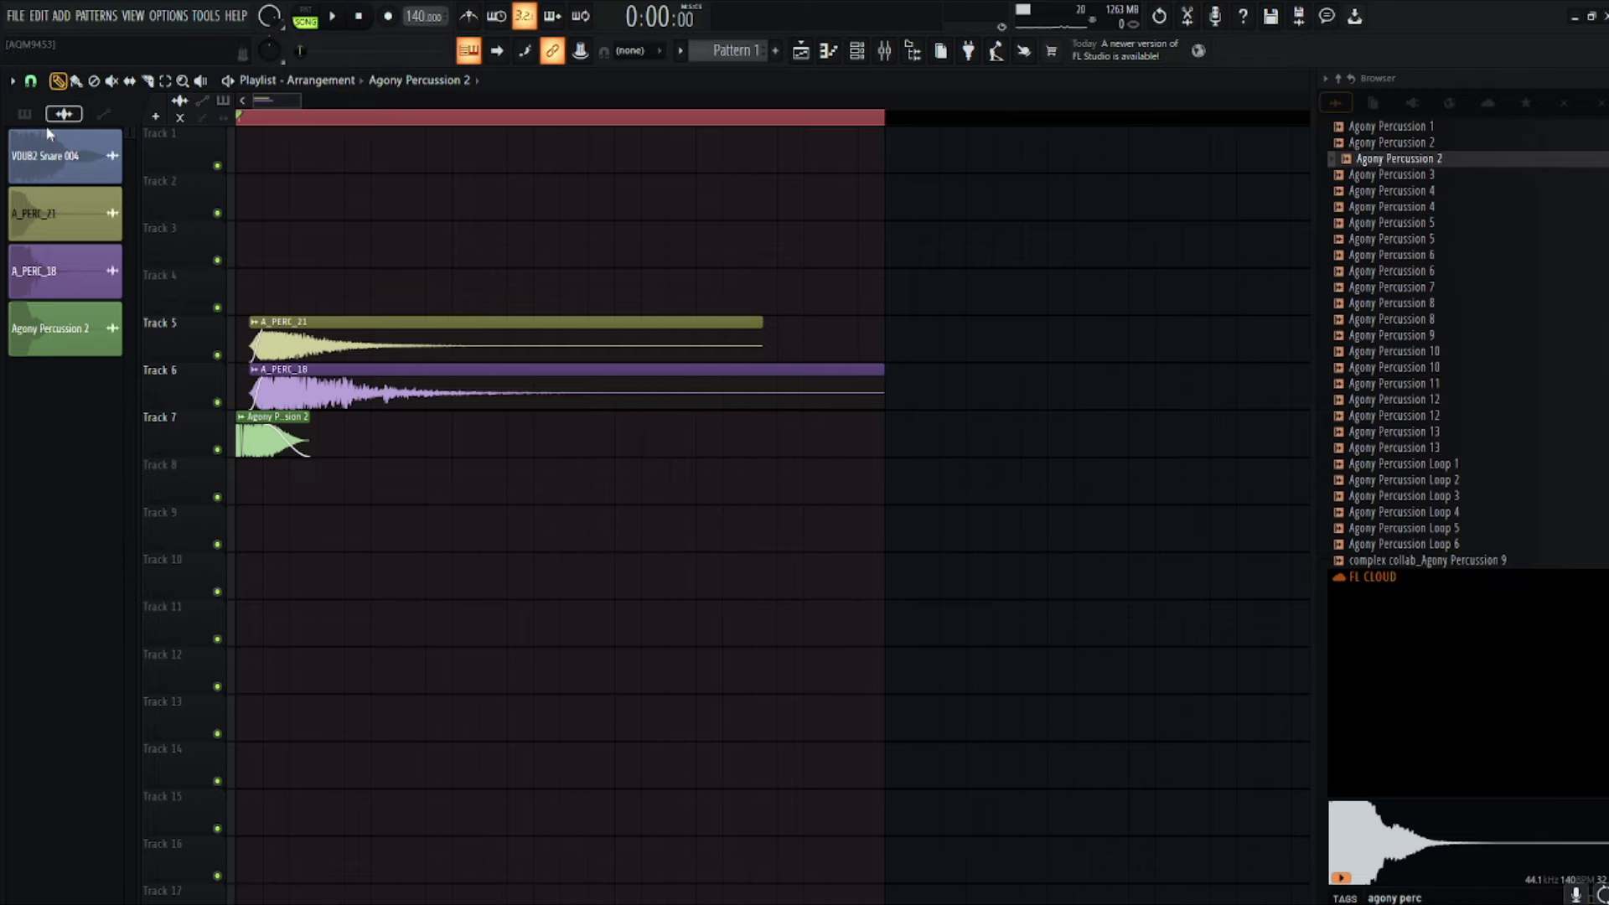
click(25, 115)
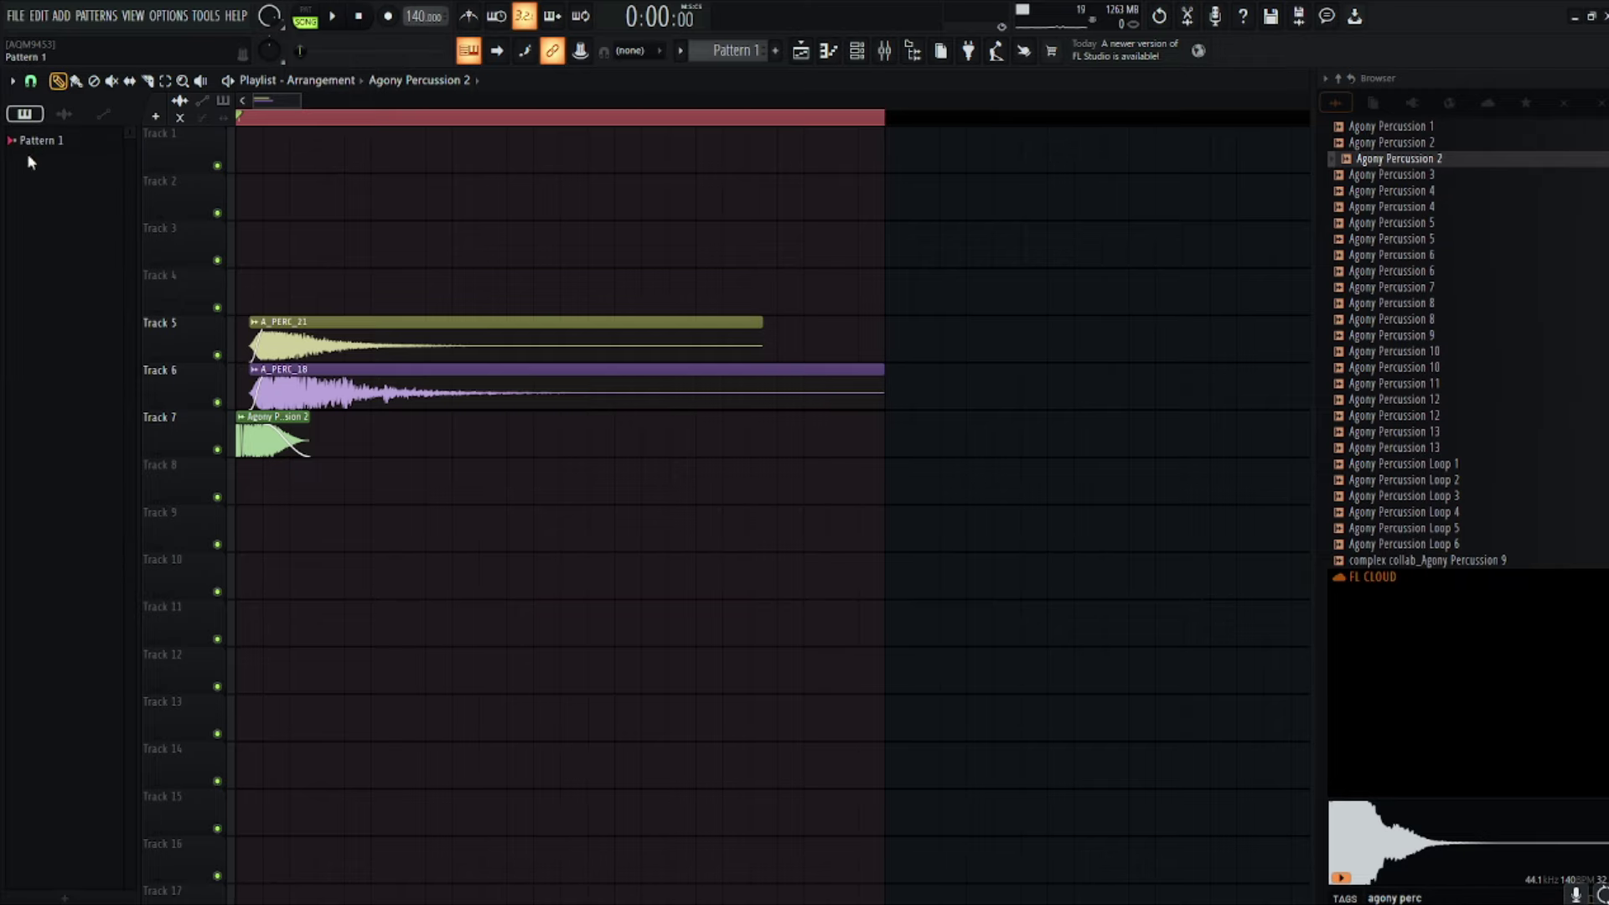
click(28, 145)
click(335, 240)
Step: Add a sustained Serum note to Pattern 1 and set OSC 1's octave to -2
double_click(335, 239)
right_click(127, 367)
scroll(128, 419, down, 3)
click(126, 425)
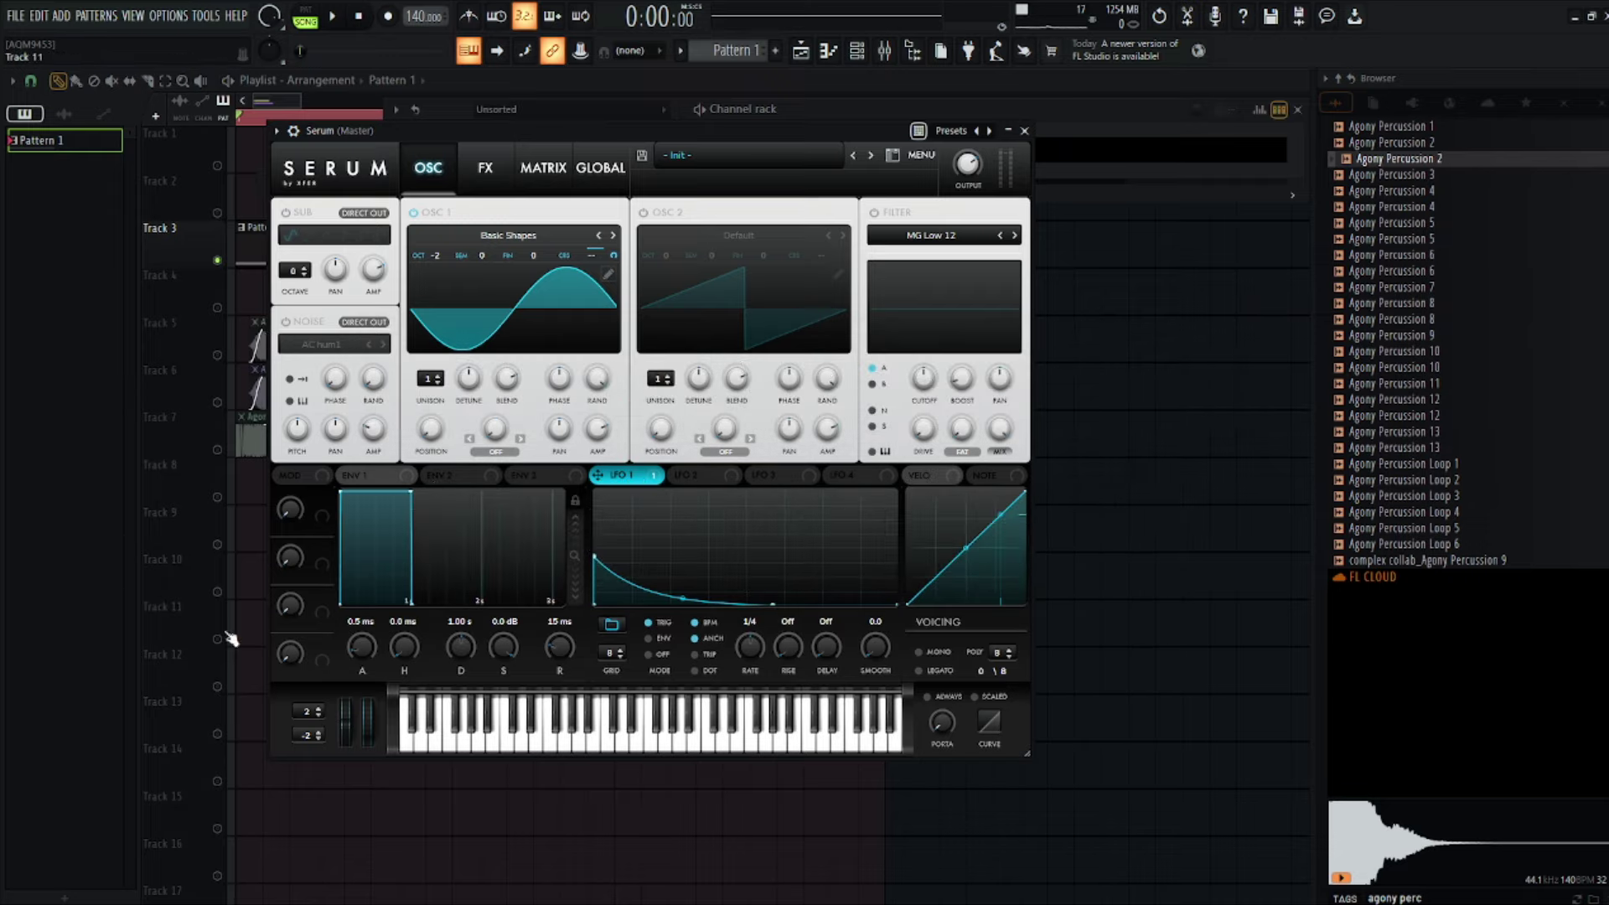
Step: Set Env 1's attack to 44 ms and release to 65 ms, and add Tube distortion with about 69% drive
drag(368, 649, 376, 632)
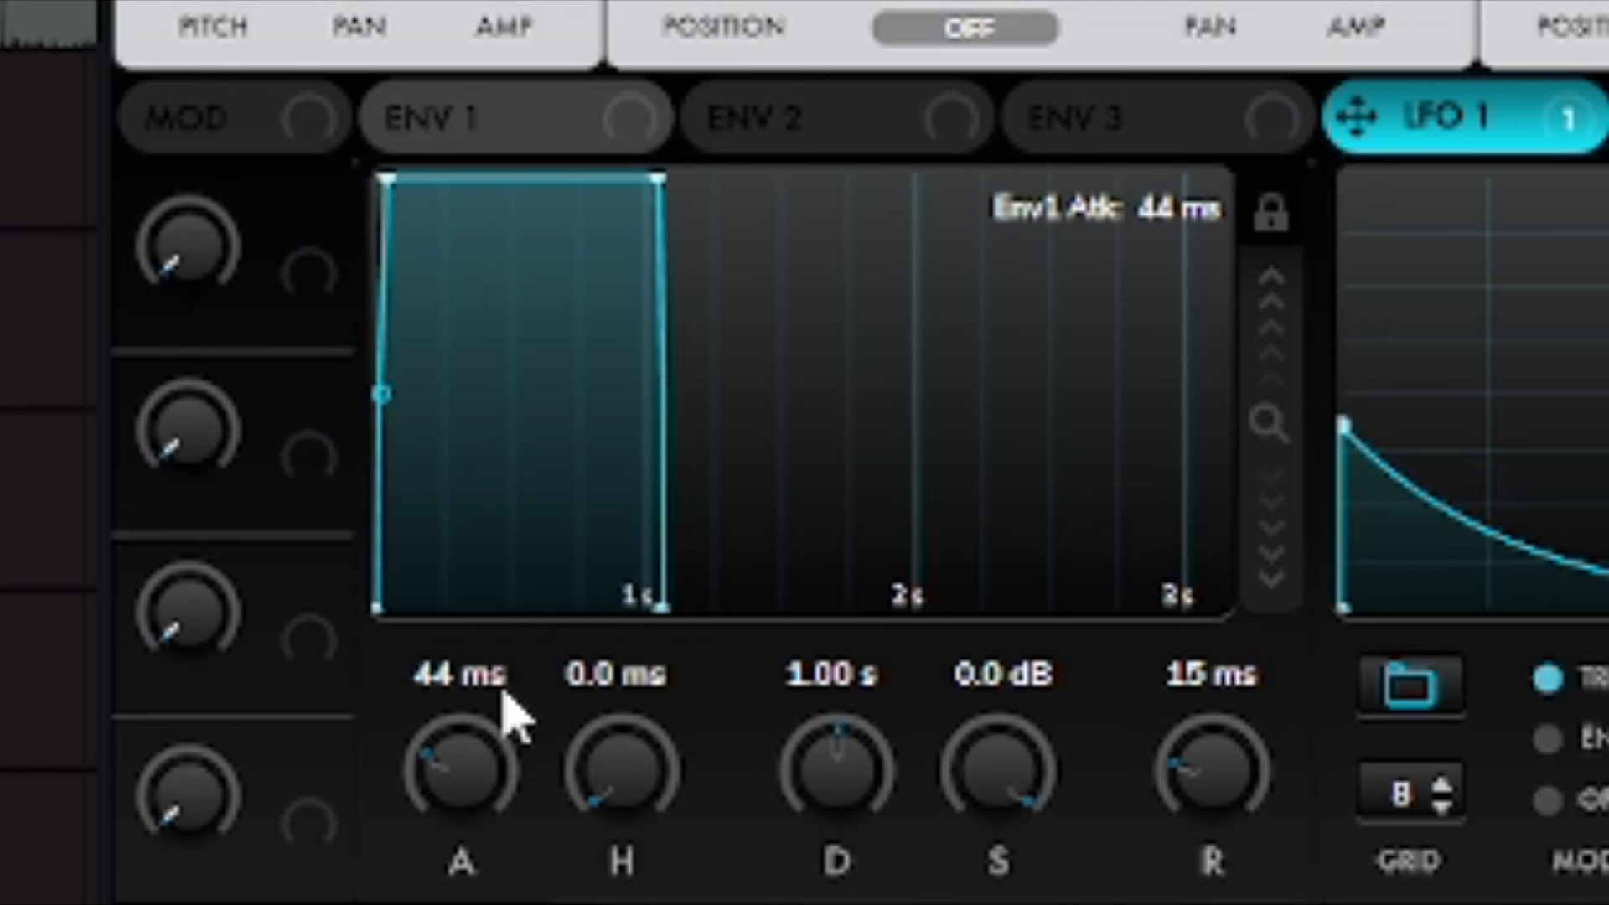
drag(1157, 761, 1217, 729)
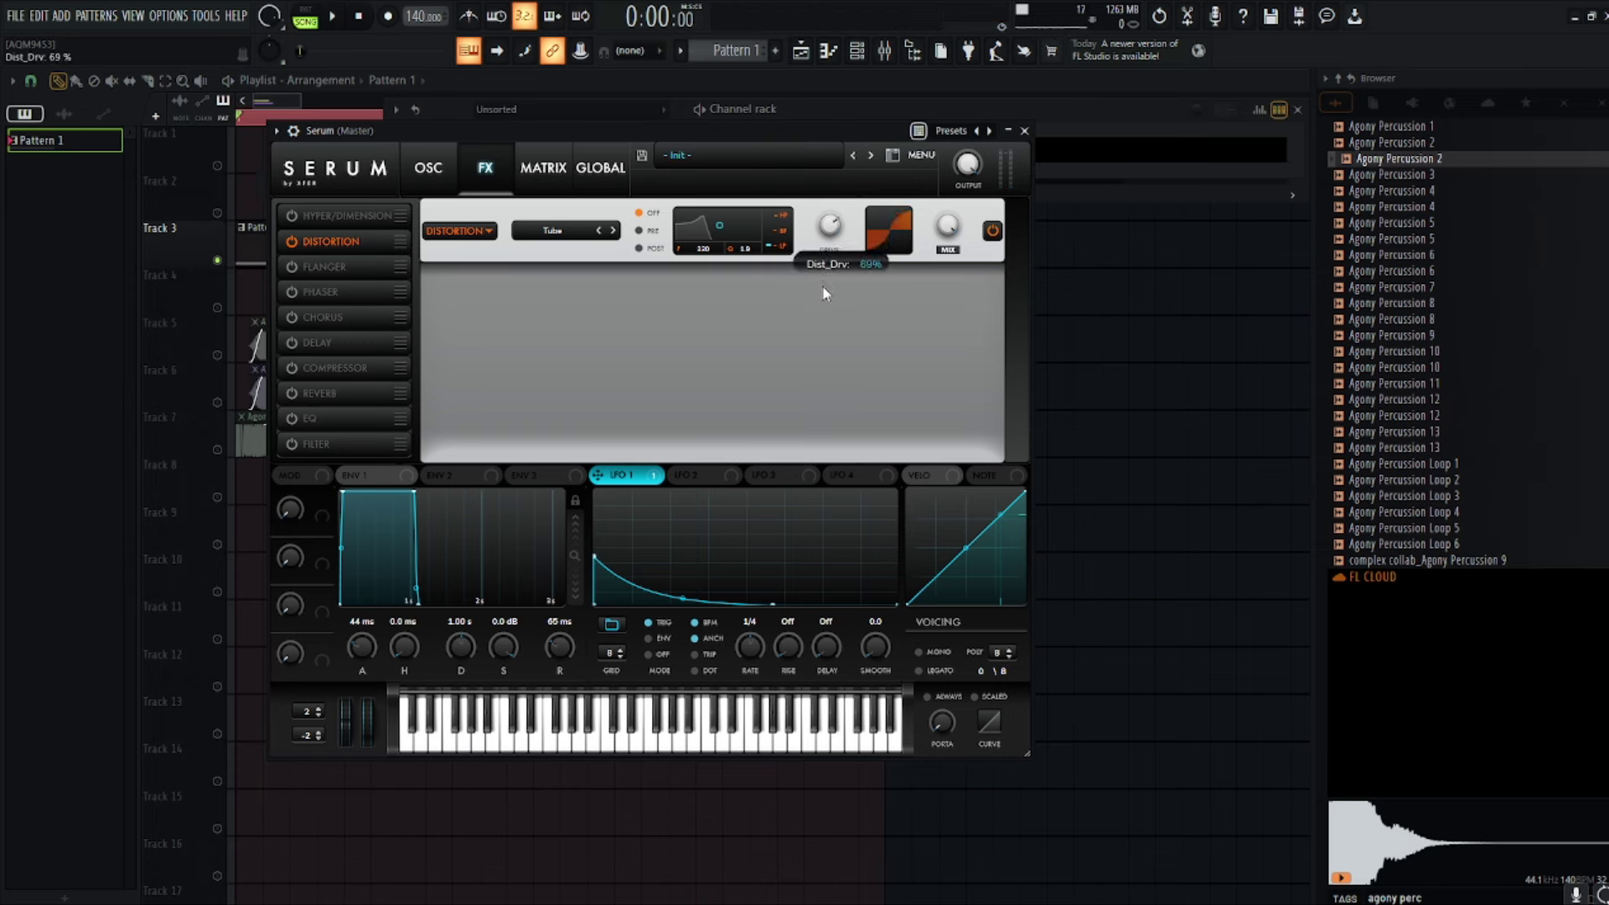
Step: Play back the pattern to audition the distorted sub, and open the mixer
click(796, 120)
key(space)
click(808, 323)
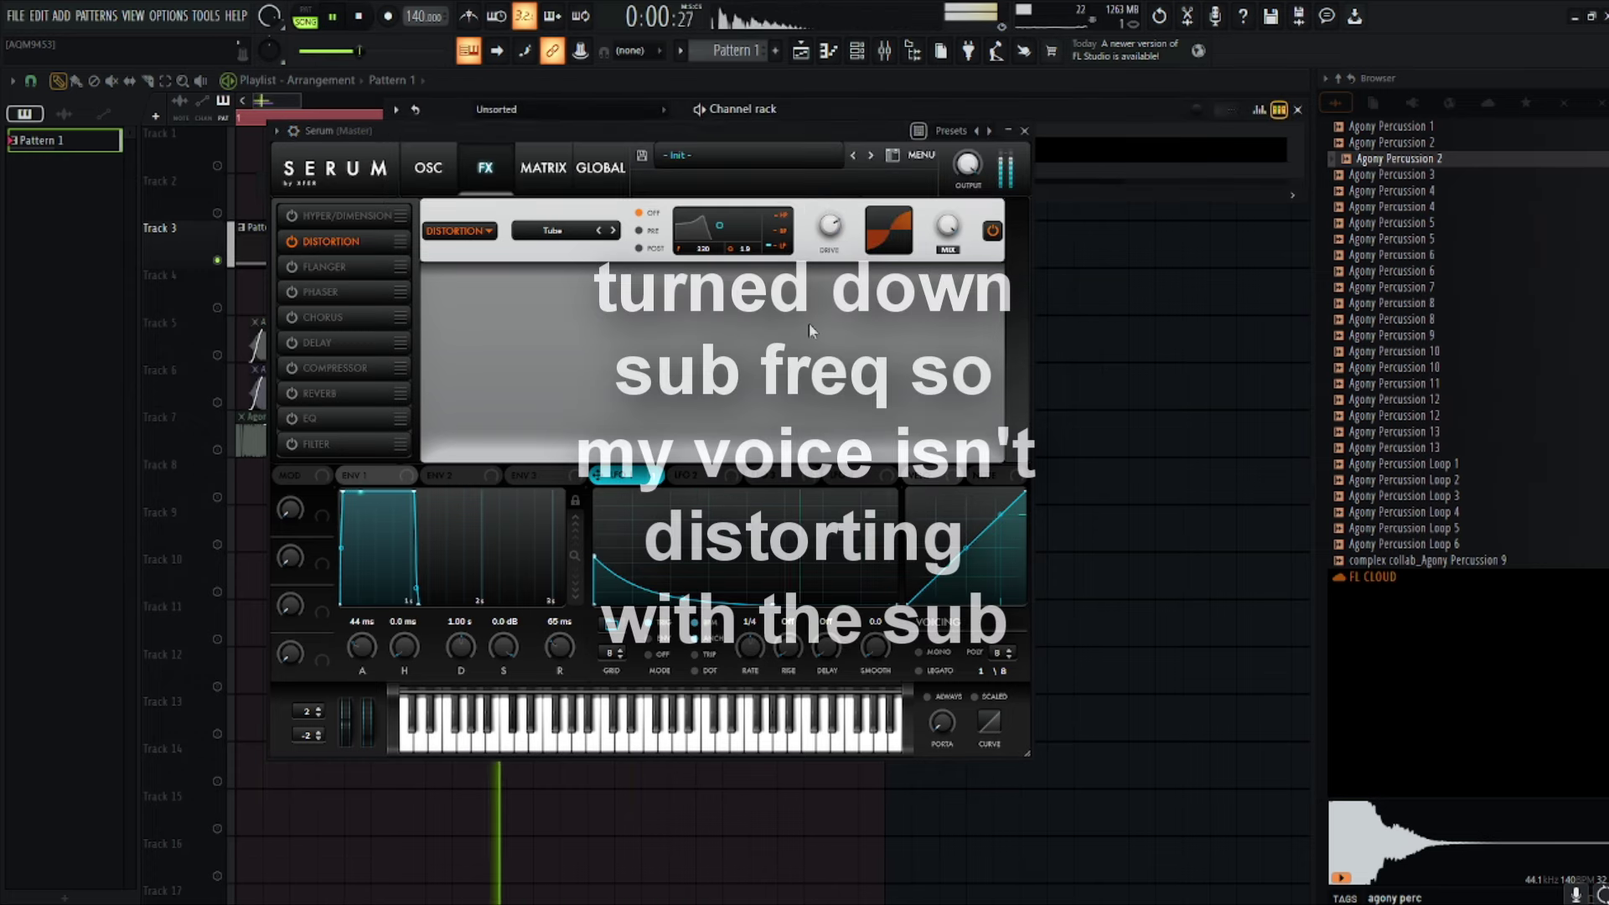
click(796, 18)
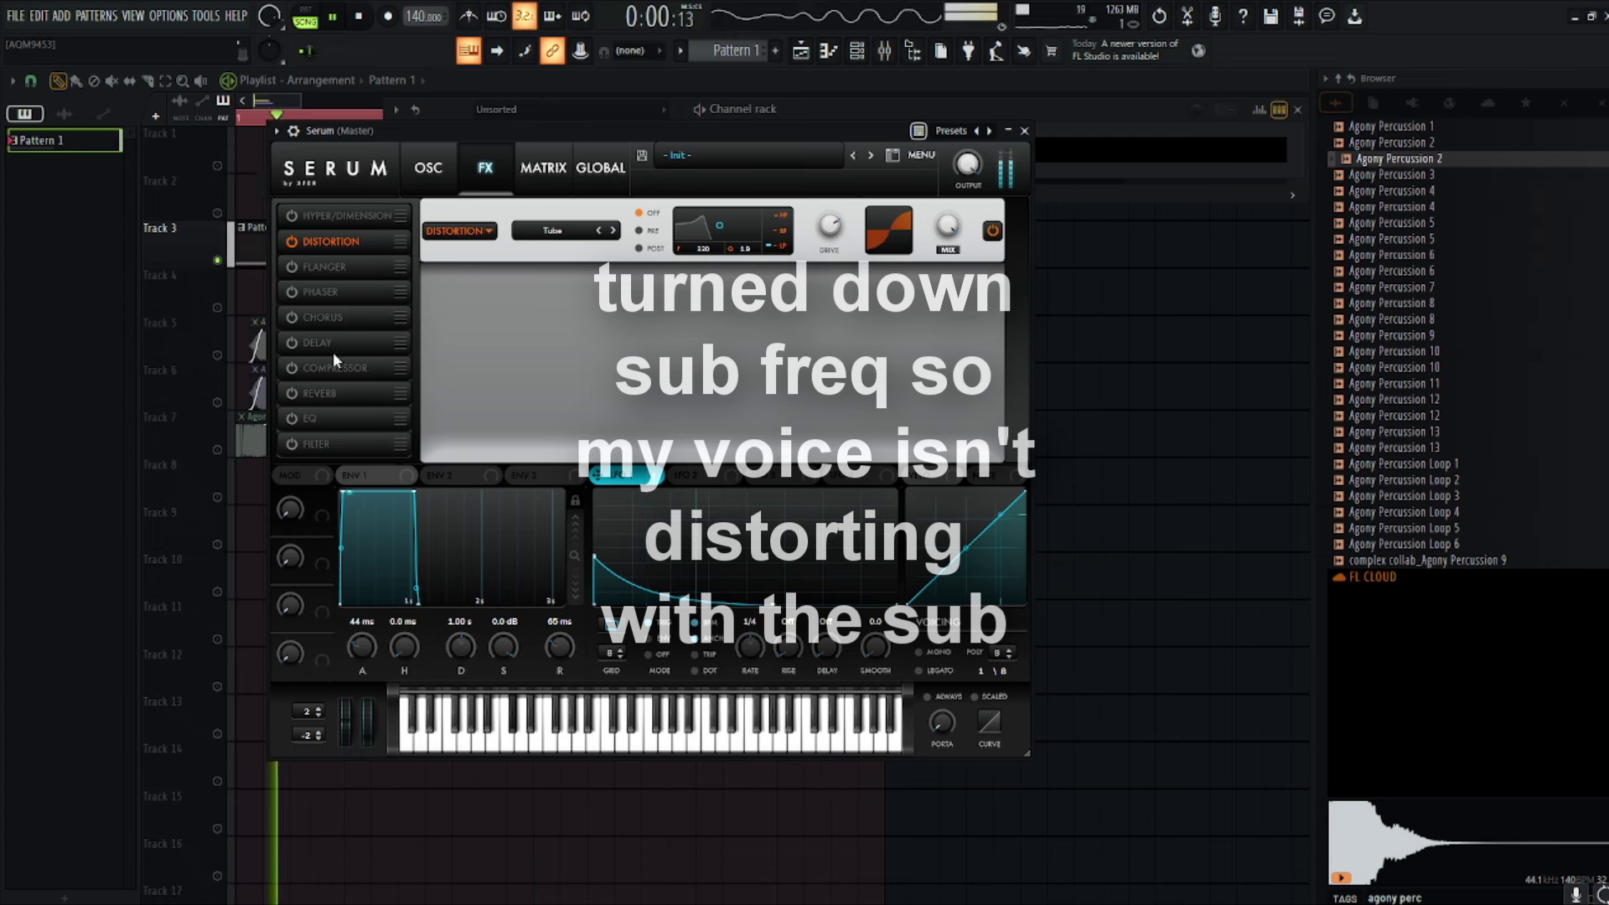
key(space)
click(290, 365)
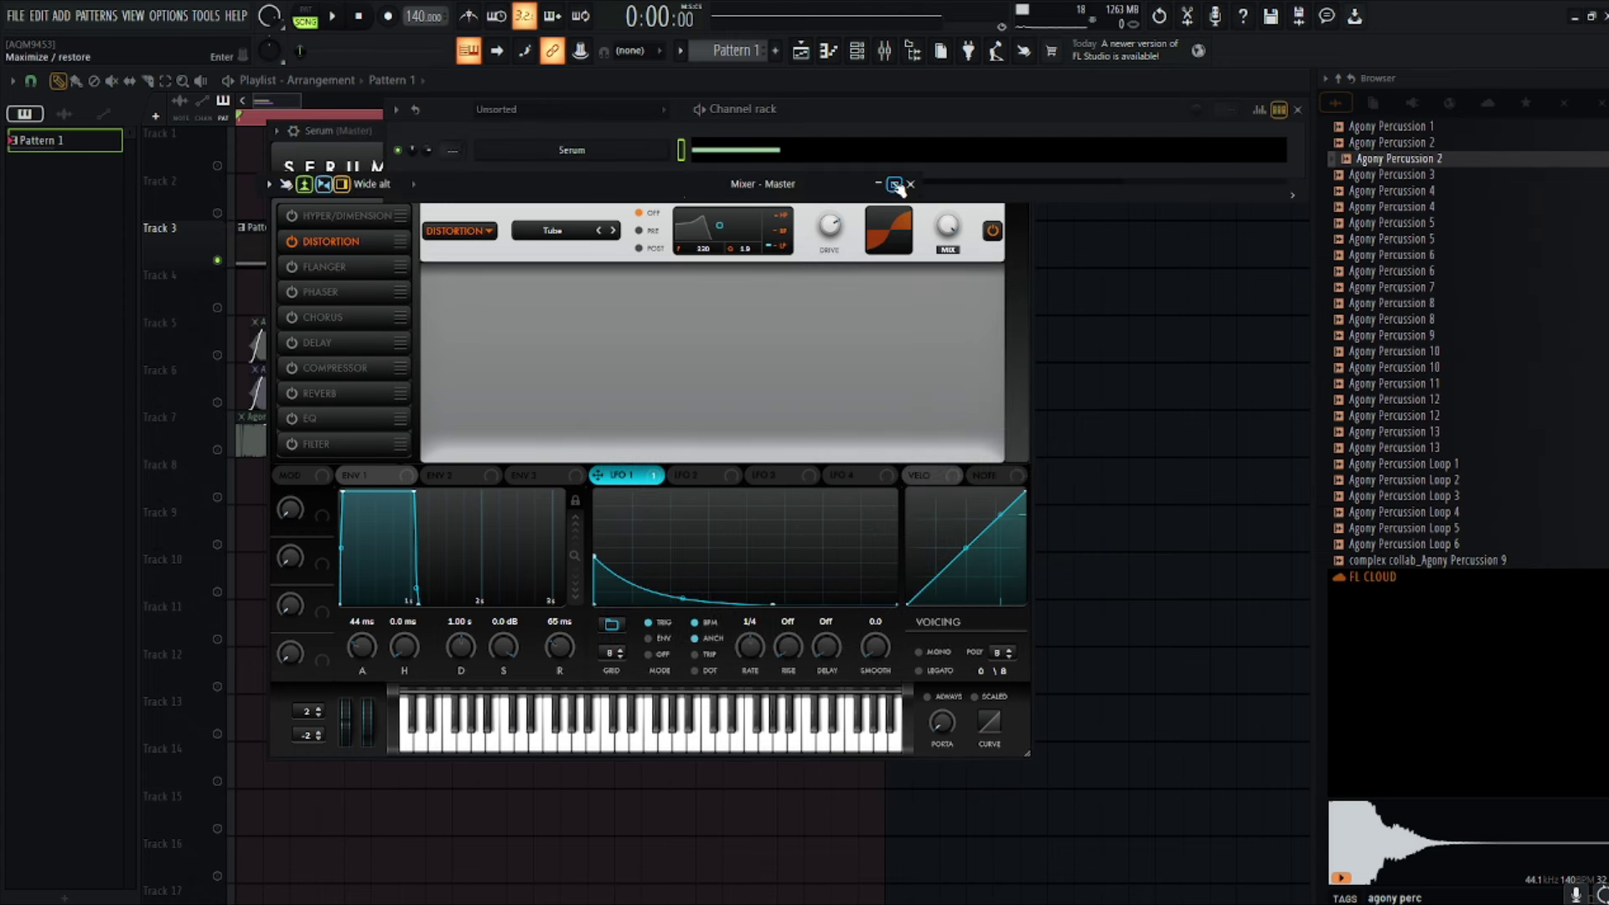
Step: Assign Serum to mixer Insert 12 routed into the SubBass track, and load Soundgoodizer in the insert's first effect slot
click(897, 179)
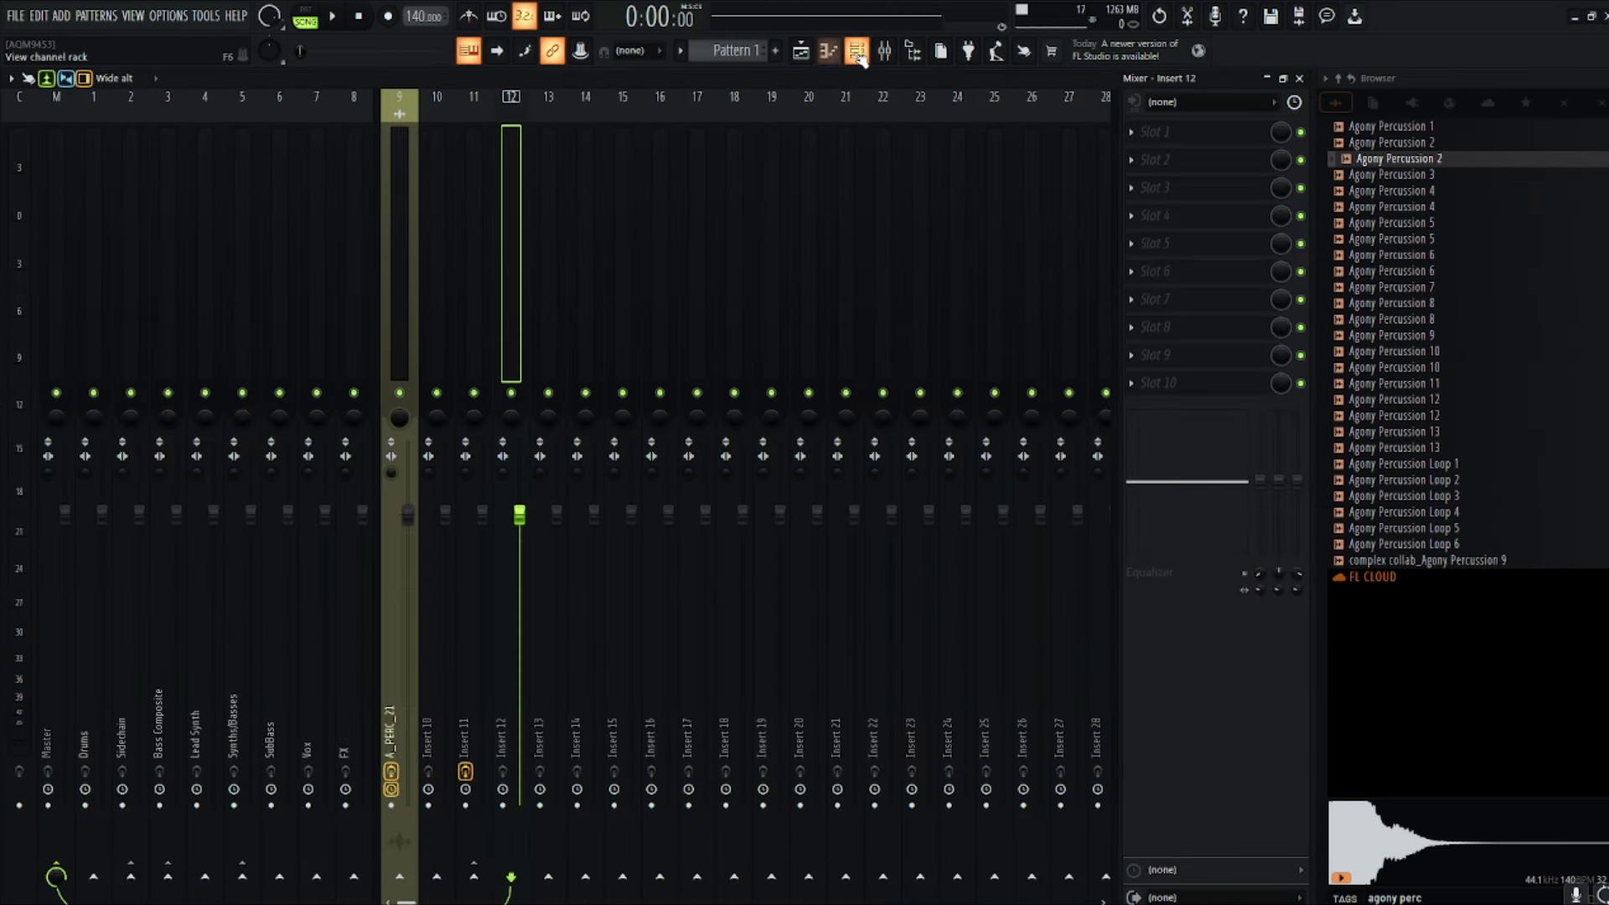
click(860, 56)
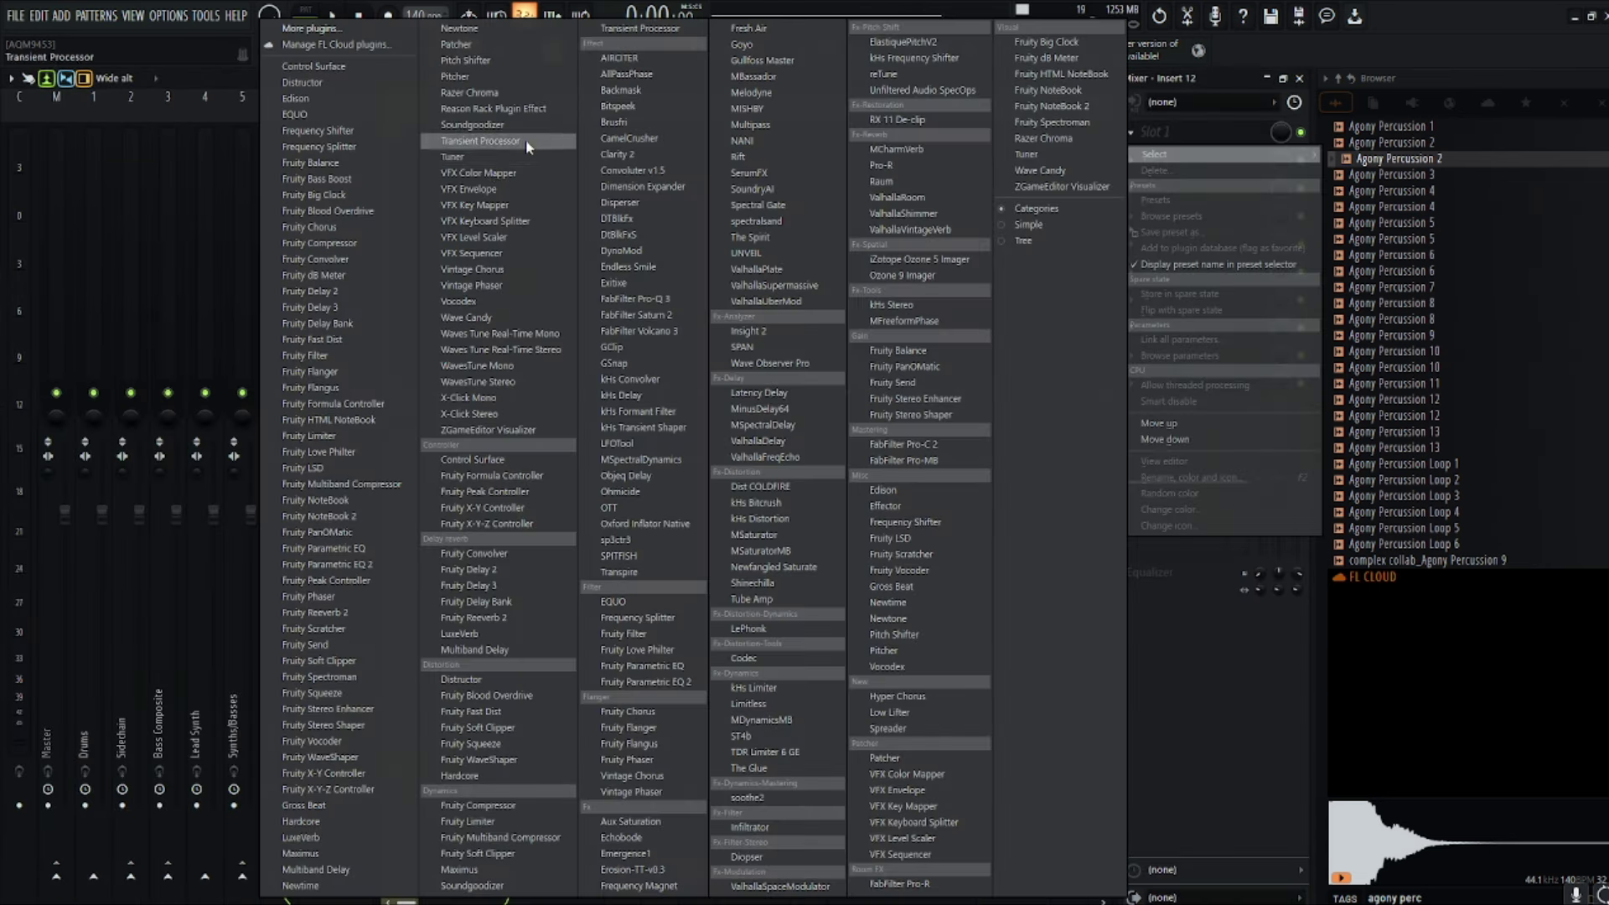
click(499, 126)
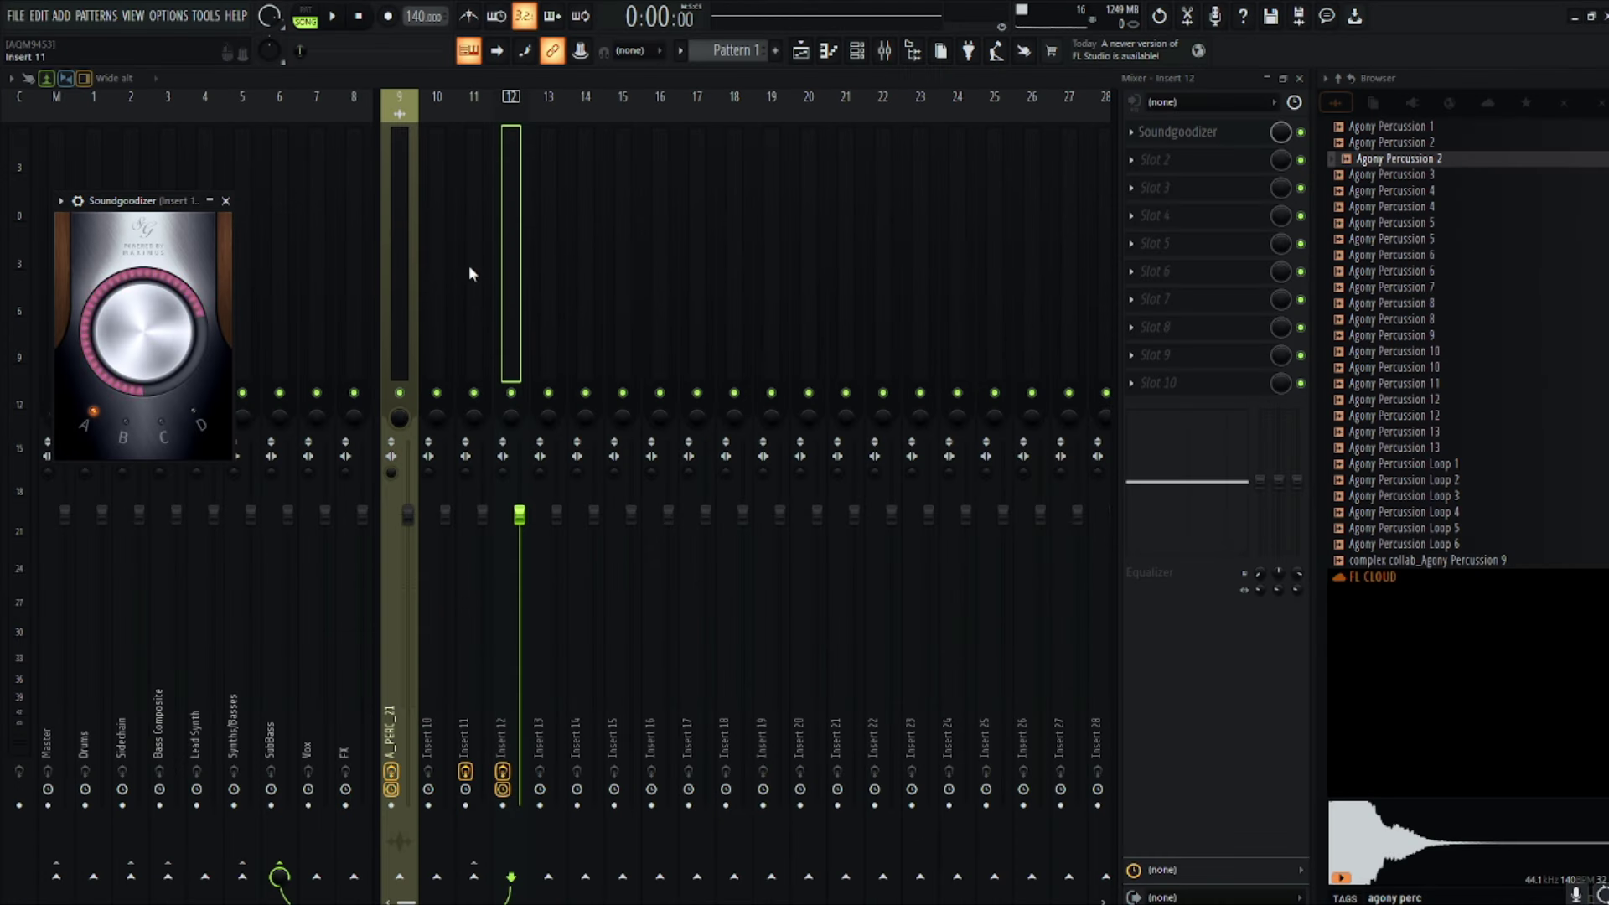
click(521, 258)
click(1184, 170)
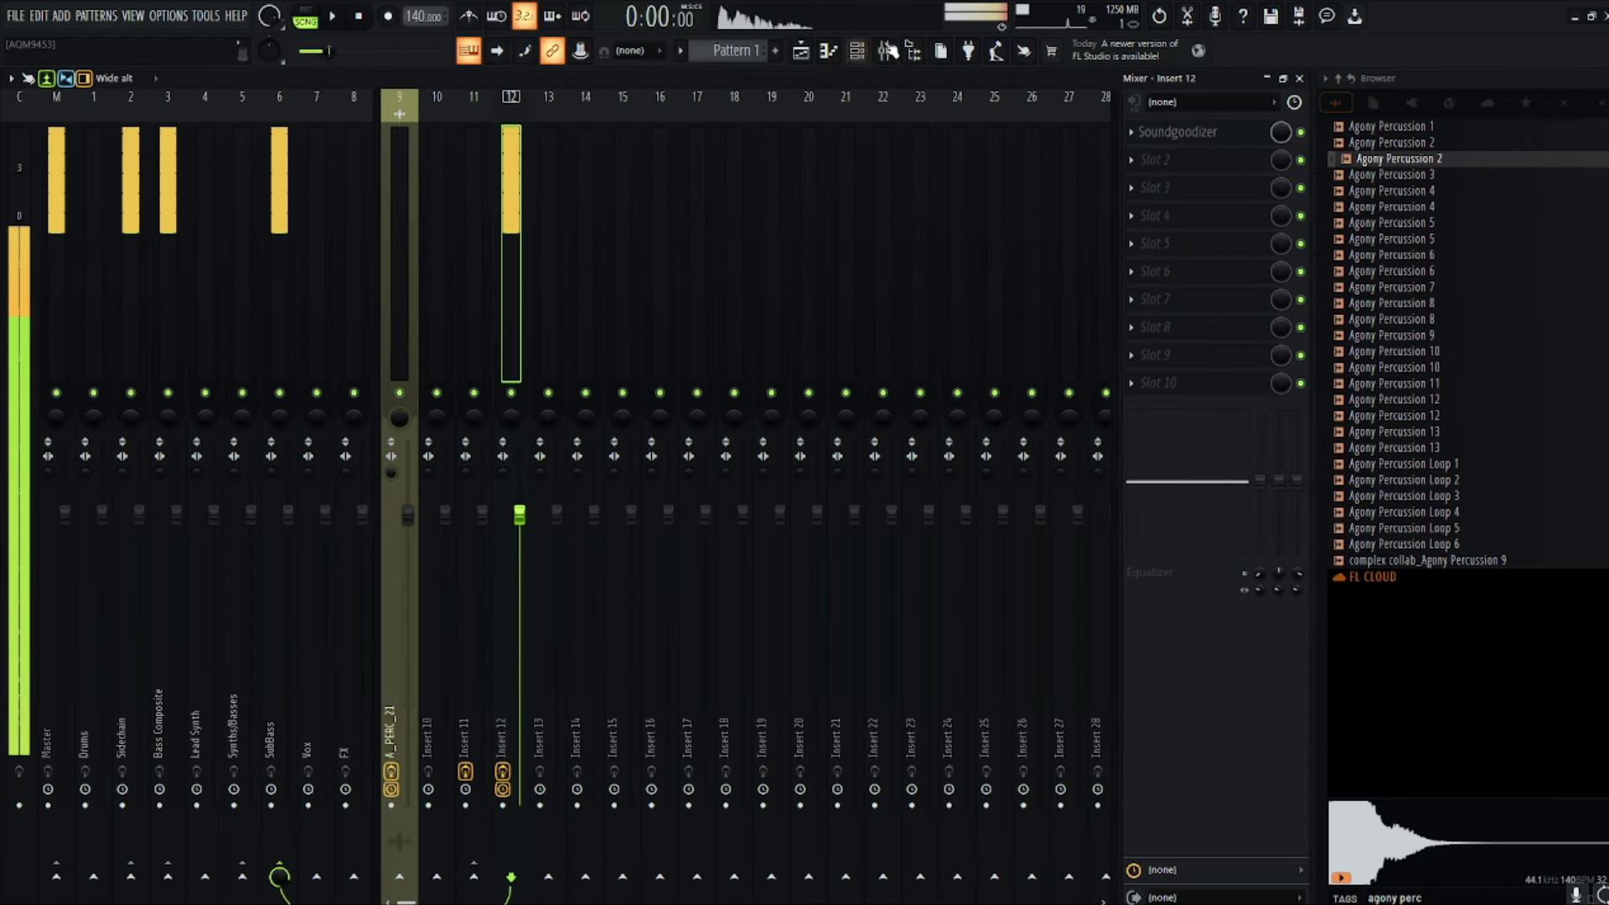
click(1173, 159)
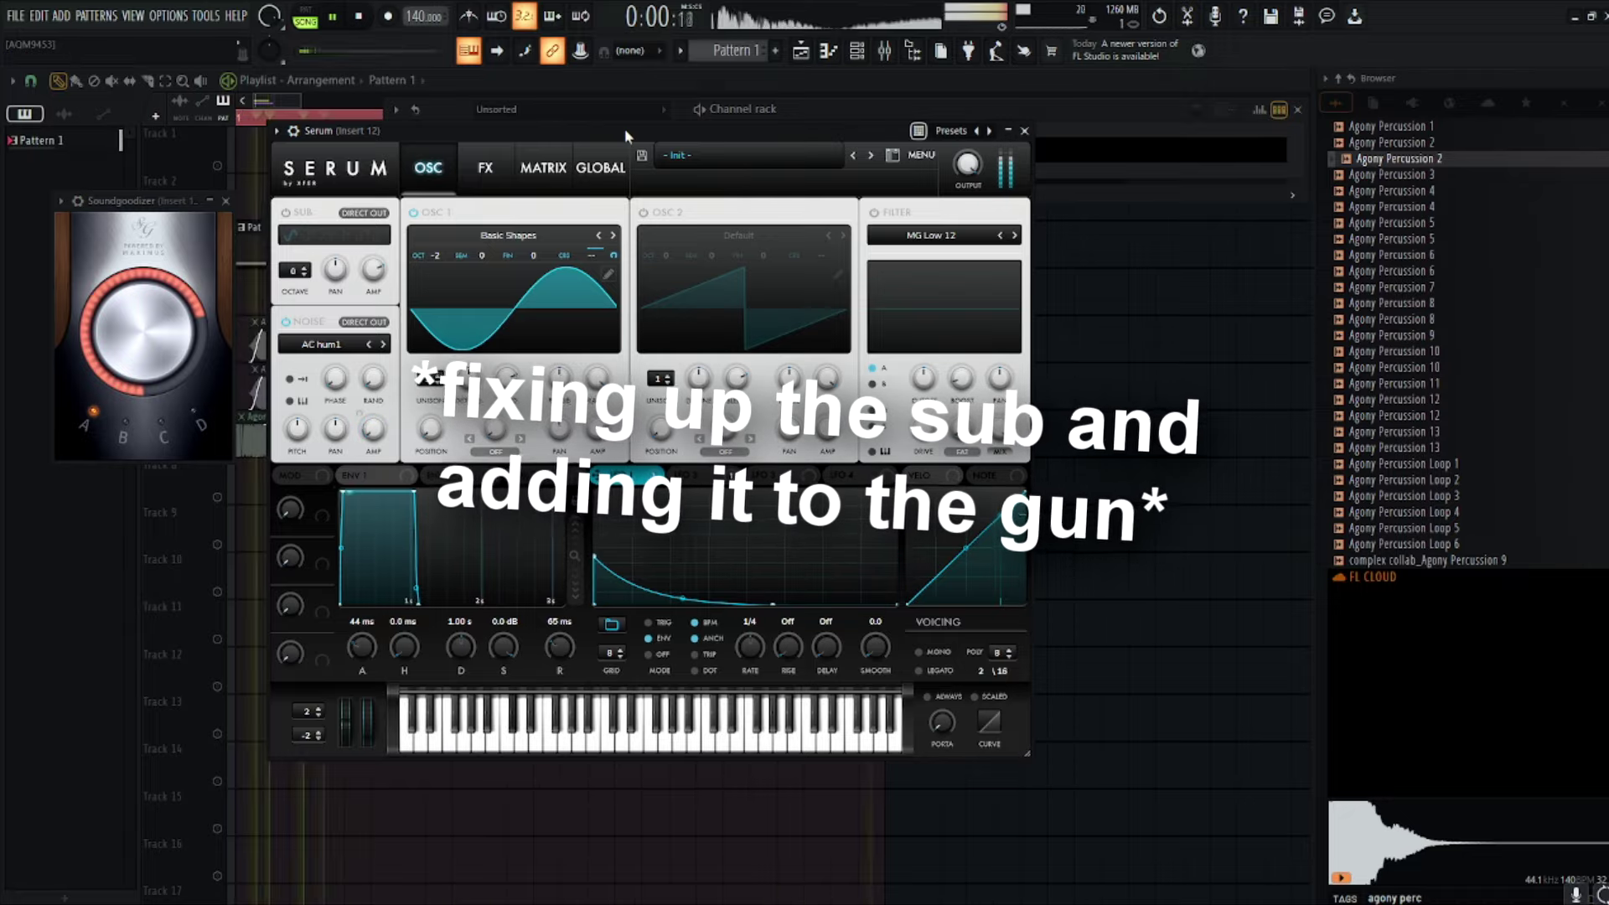
Step: Set Serum's filter type to HN 12 with a cutoff of about 1203 Hz, and take oscillator A out of the filter's routing
click(1014, 235)
key(space)
click(932, 236)
mouse_move(922, 273)
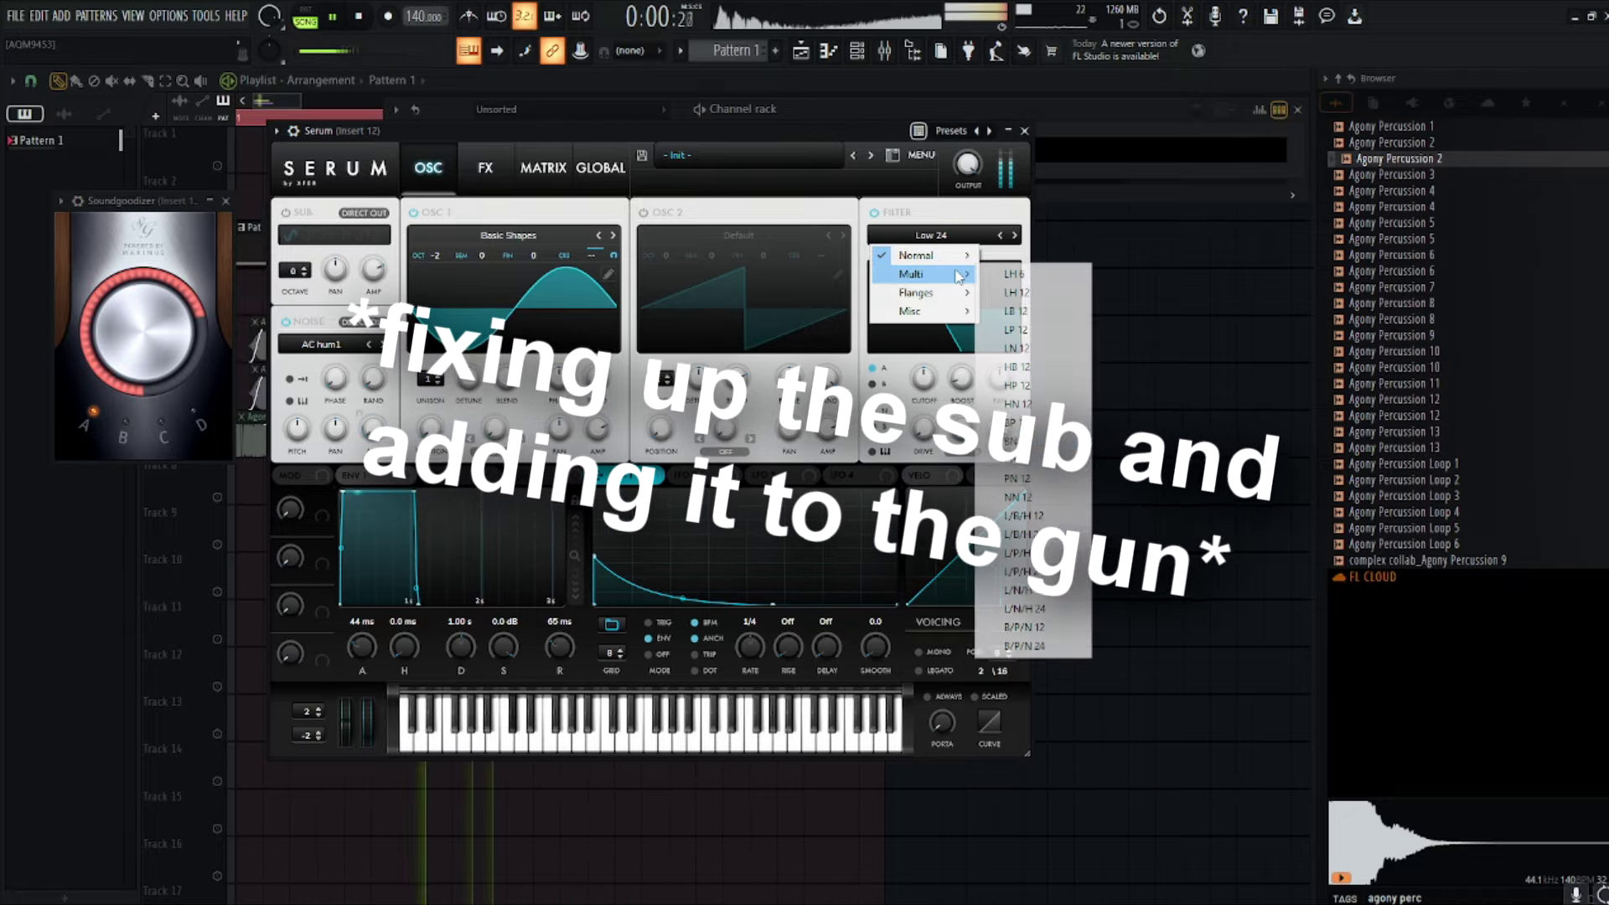
click(1018, 405)
key(space)
click(872, 410)
click(872, 369)
key(space)
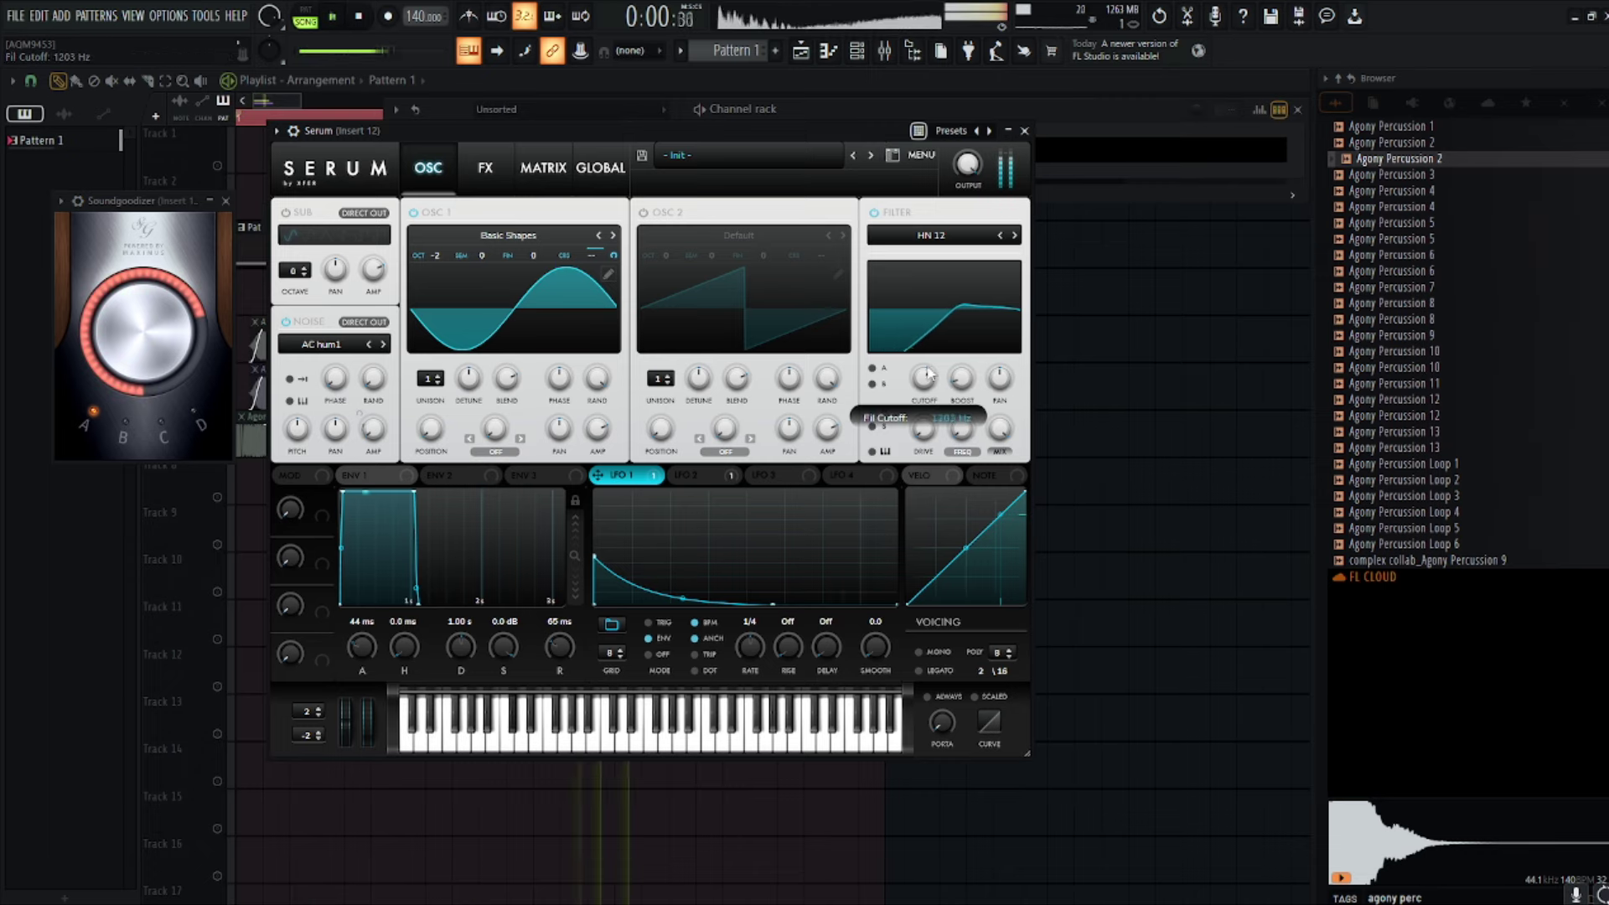
Step: Add a compressor to Serum's effects with its gain raised, and audition the sub on Track 3
click(485, 167)
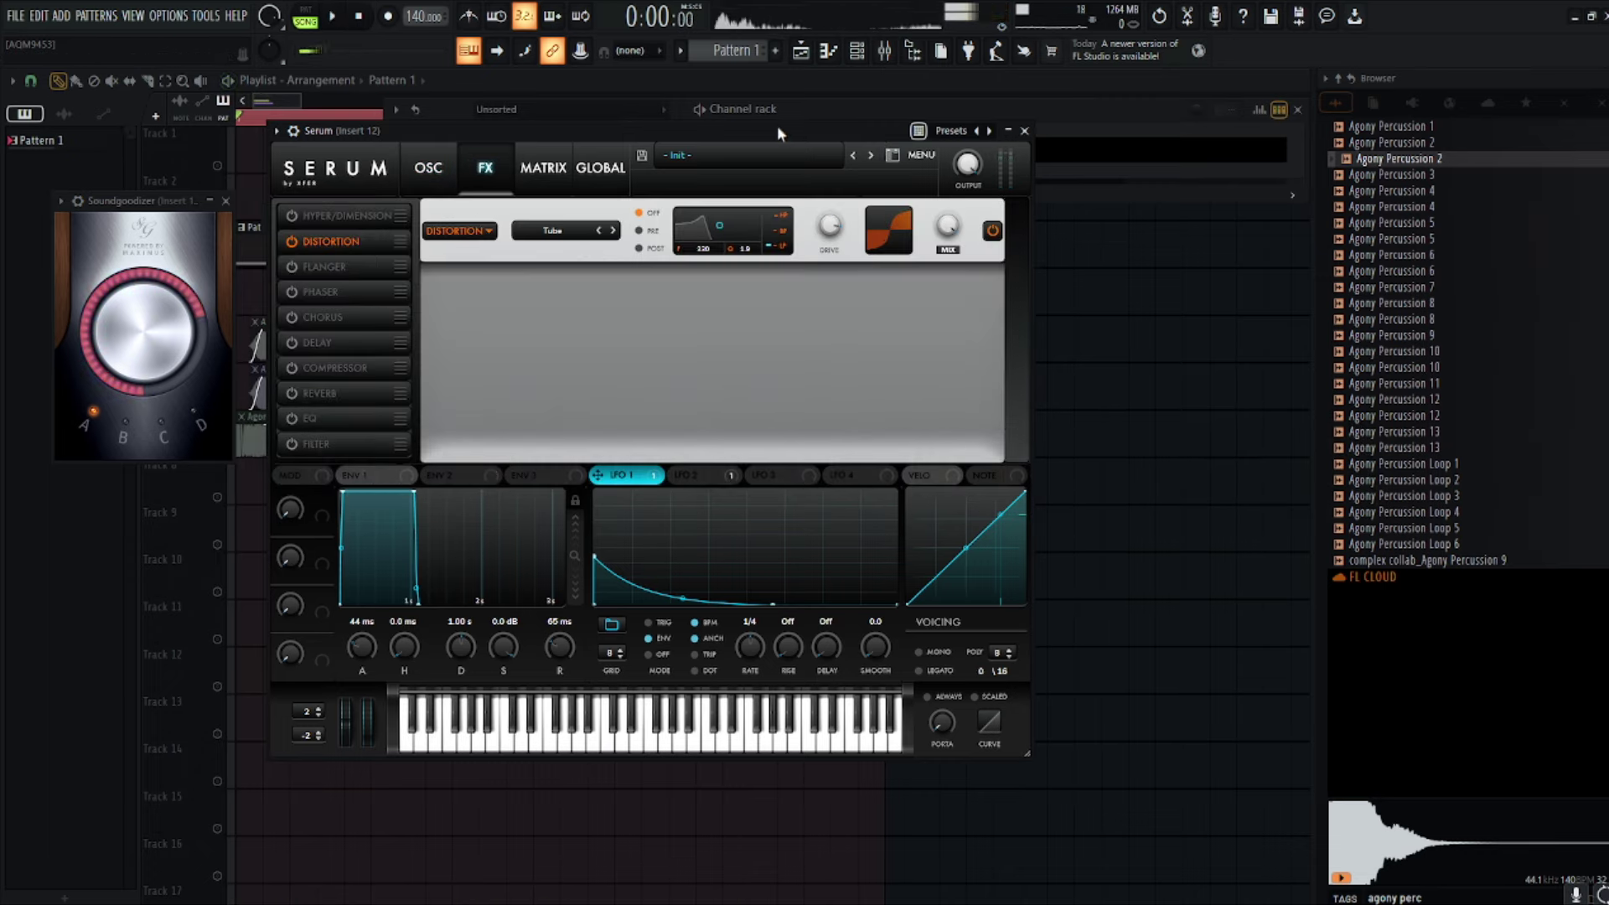
click(331, 368)
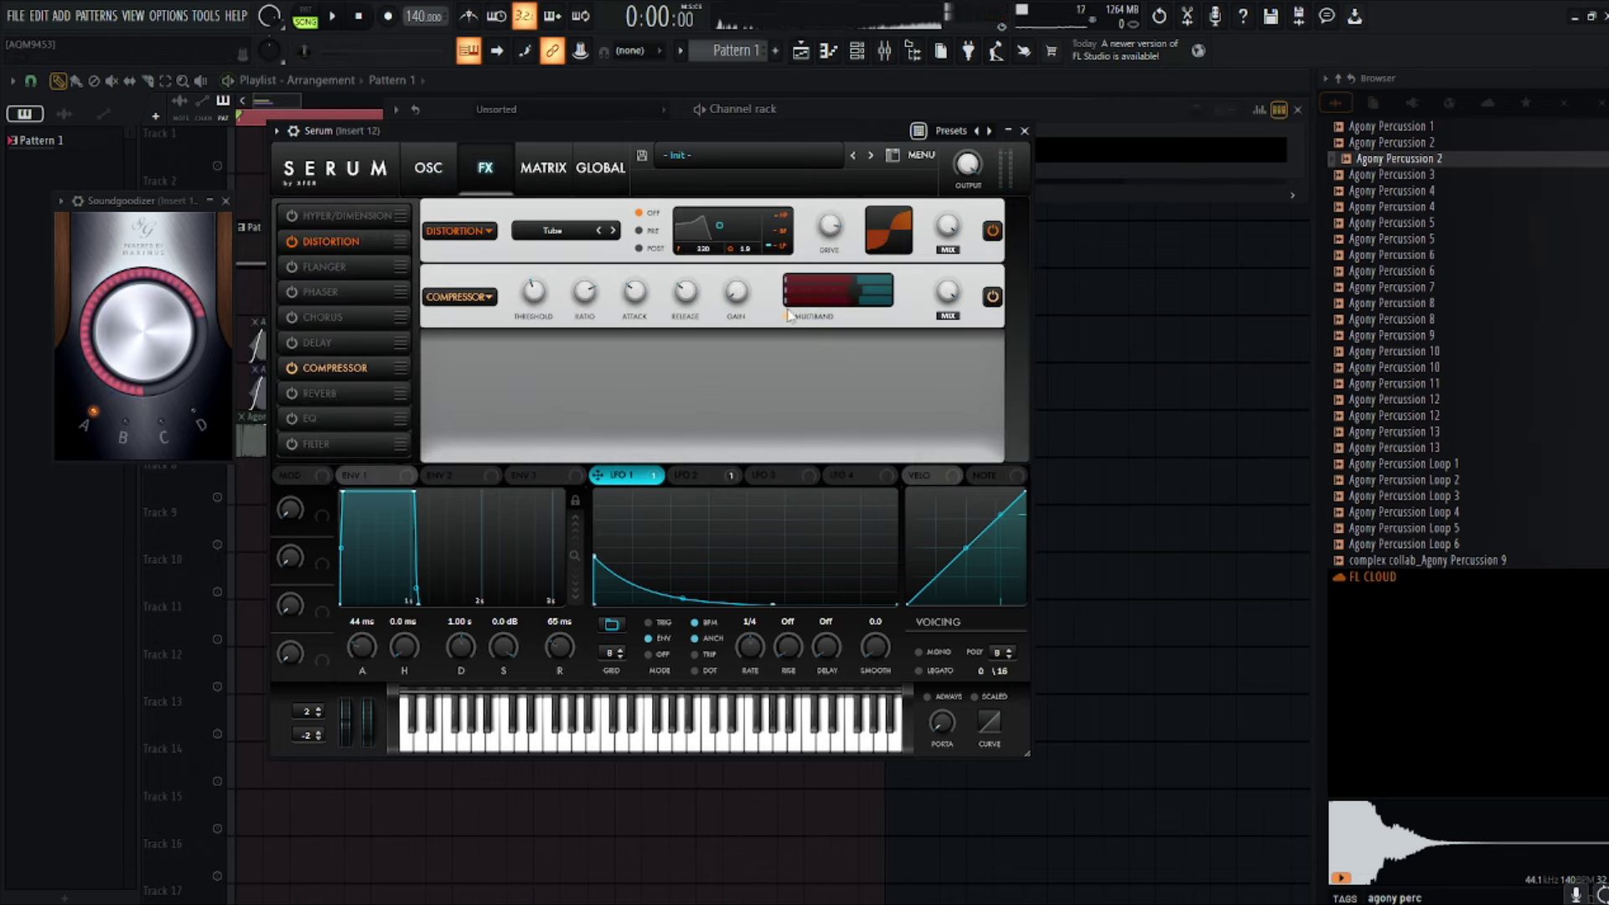
drag(737, 292, 737, 251)
key(F5)
right_click(218, 259)
key(space)
key(F5)
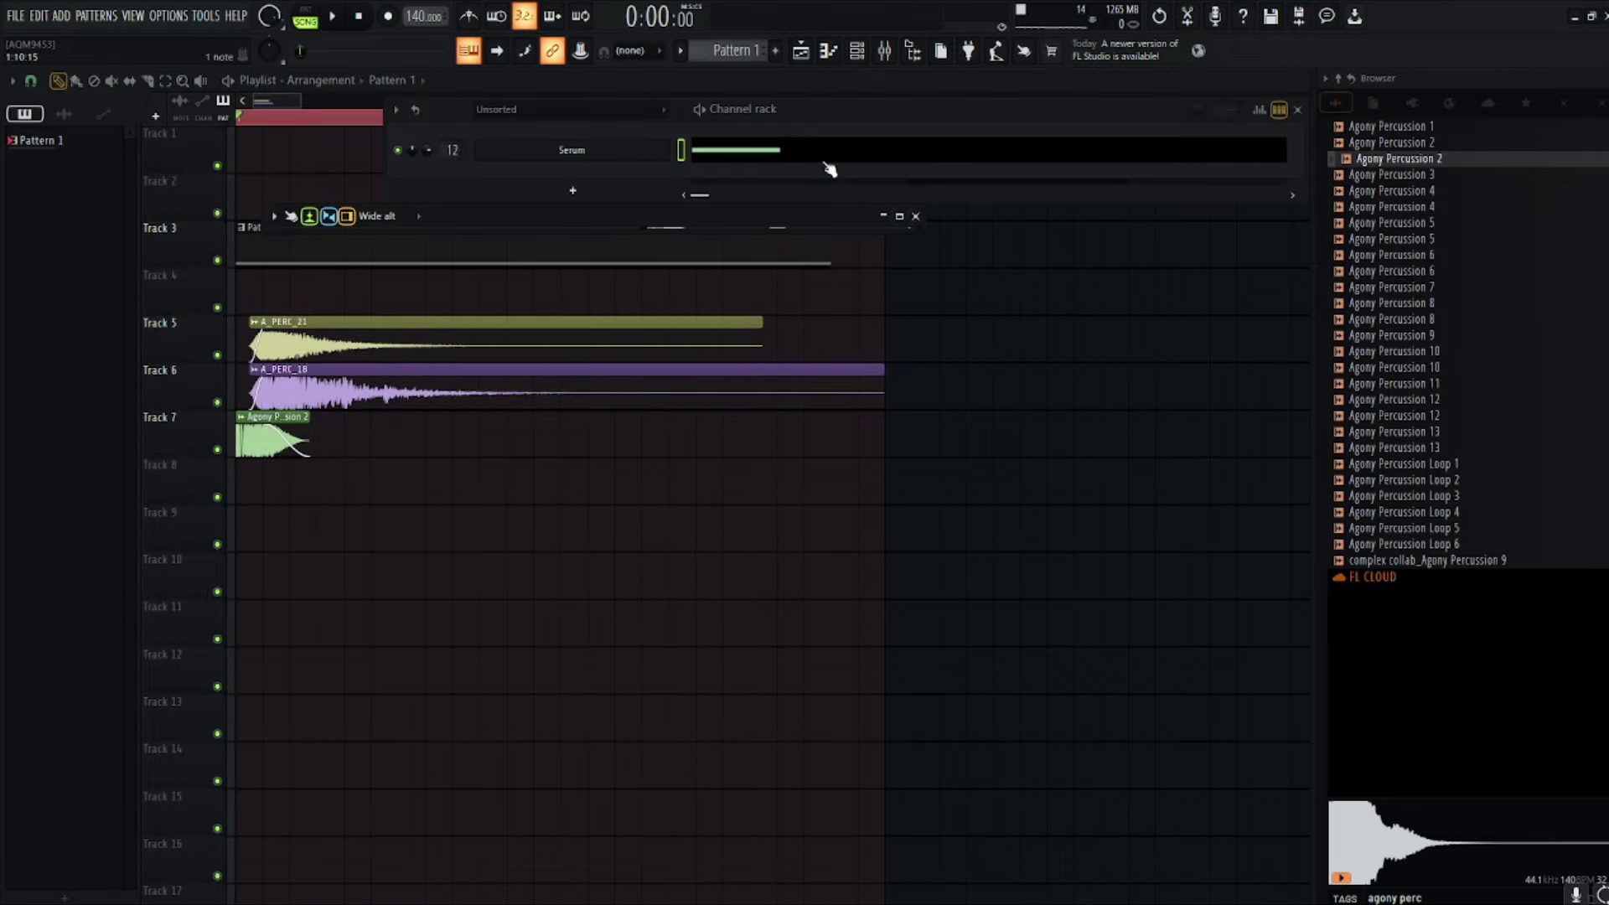
Step: Select the SubBass mixer track and open the effect selection for its first slot
click(902, 216)
click(197, 292)
click(170, 292)
click(233, 297)
click(278, 297)
click(1157, 133)
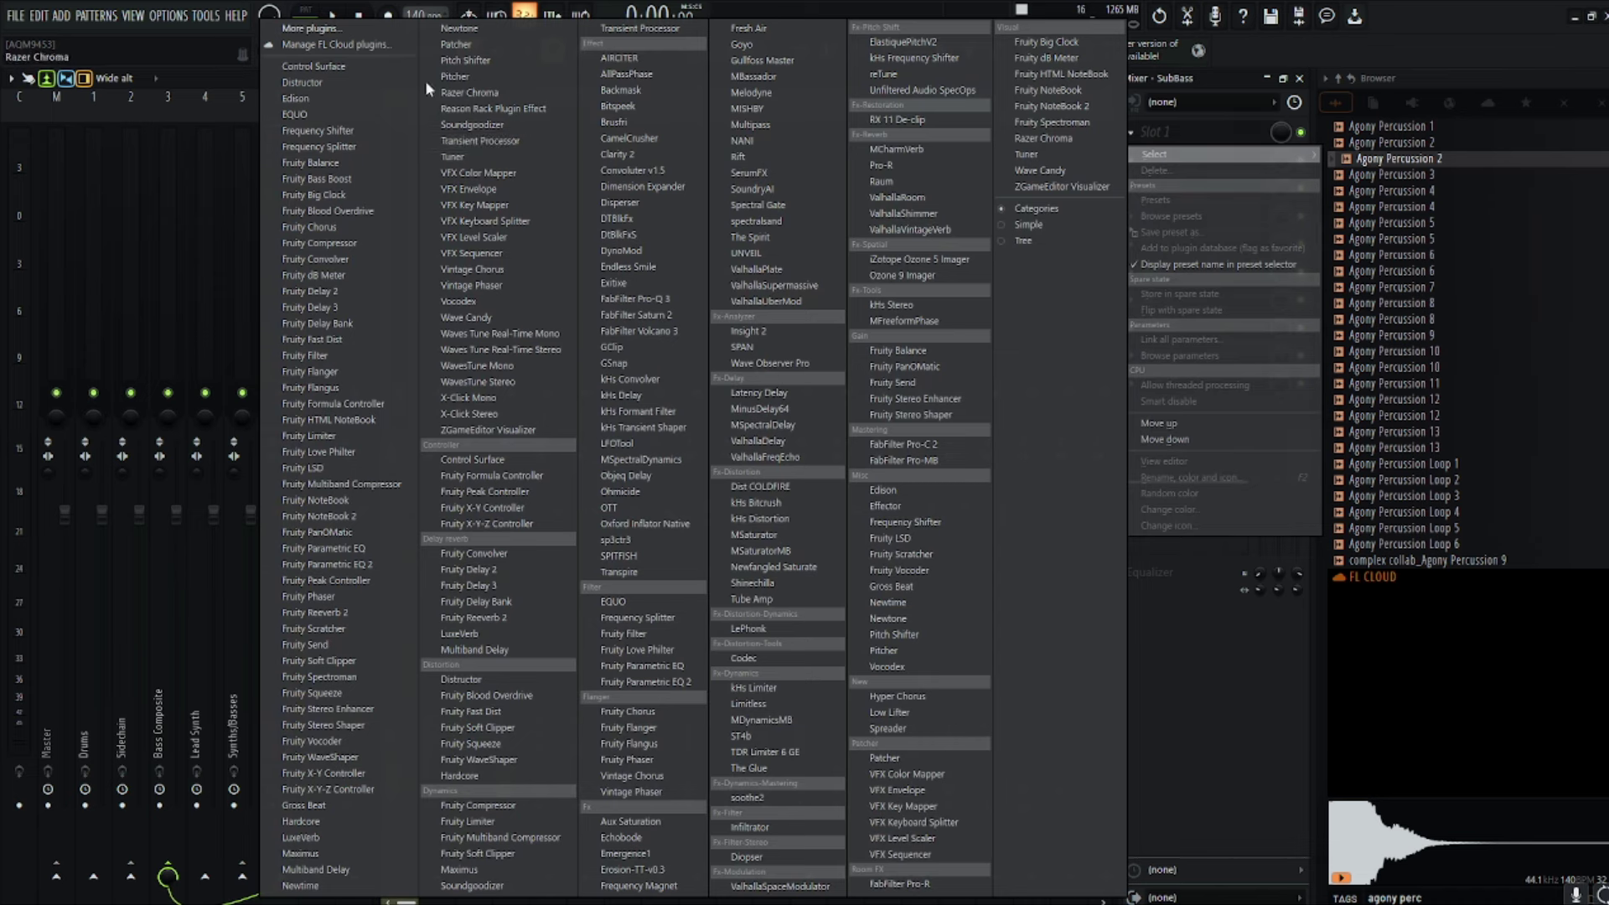
text(KHS DEL)
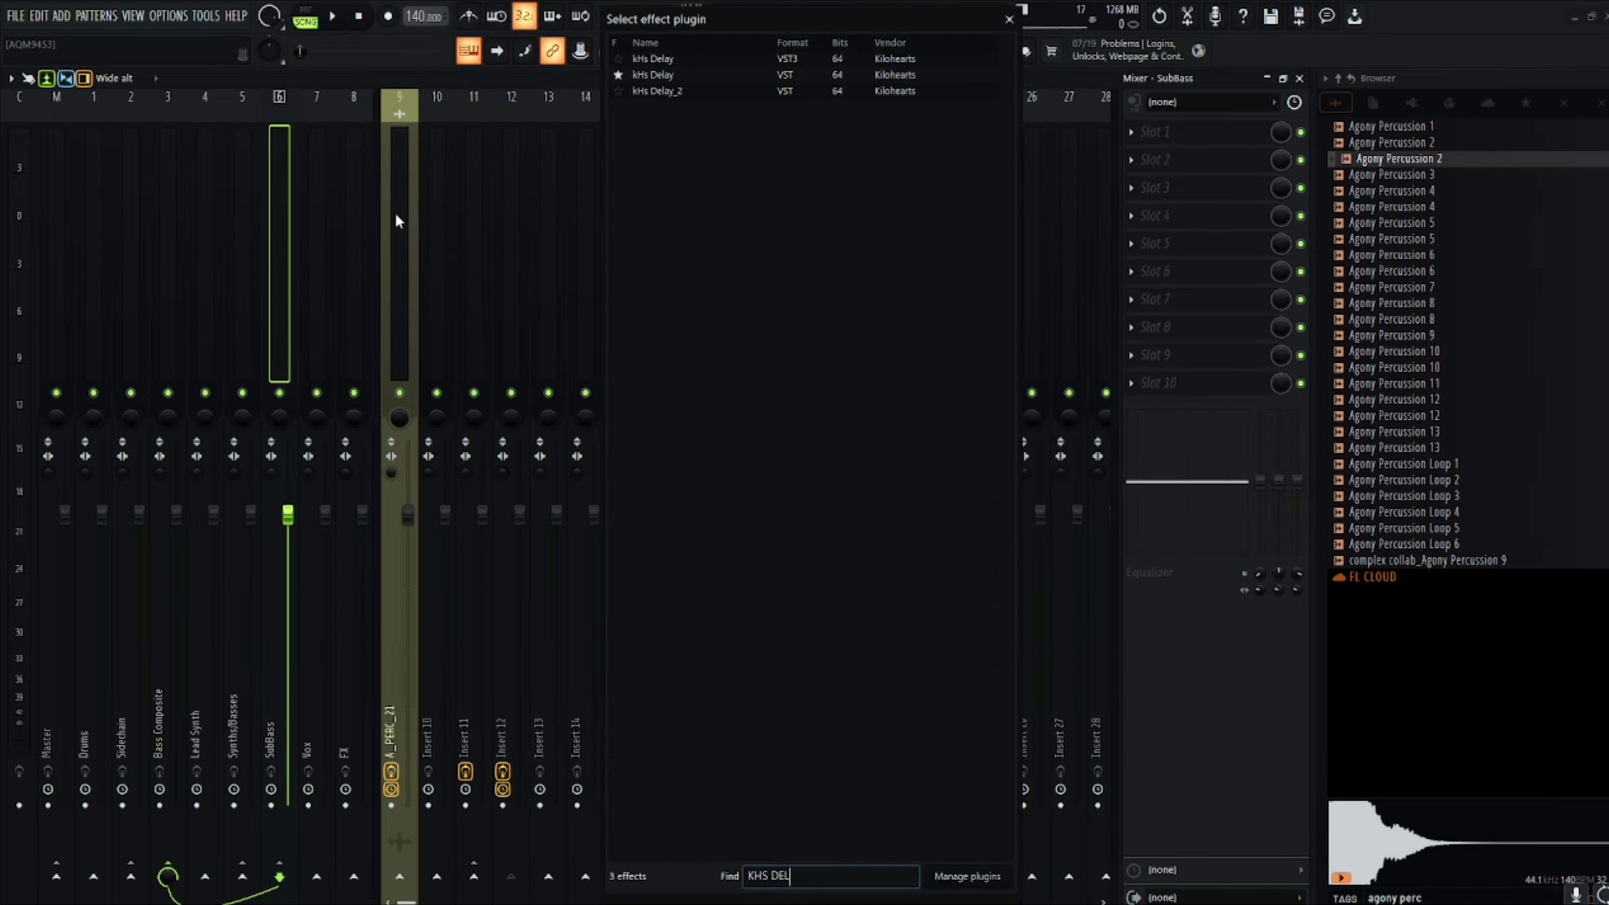
key(BackSpace)
key(BackSpace)
key(BackSpace)
key(BackSpace)
key(BackSpace)
key(BackSpace)
key(BackSpace)
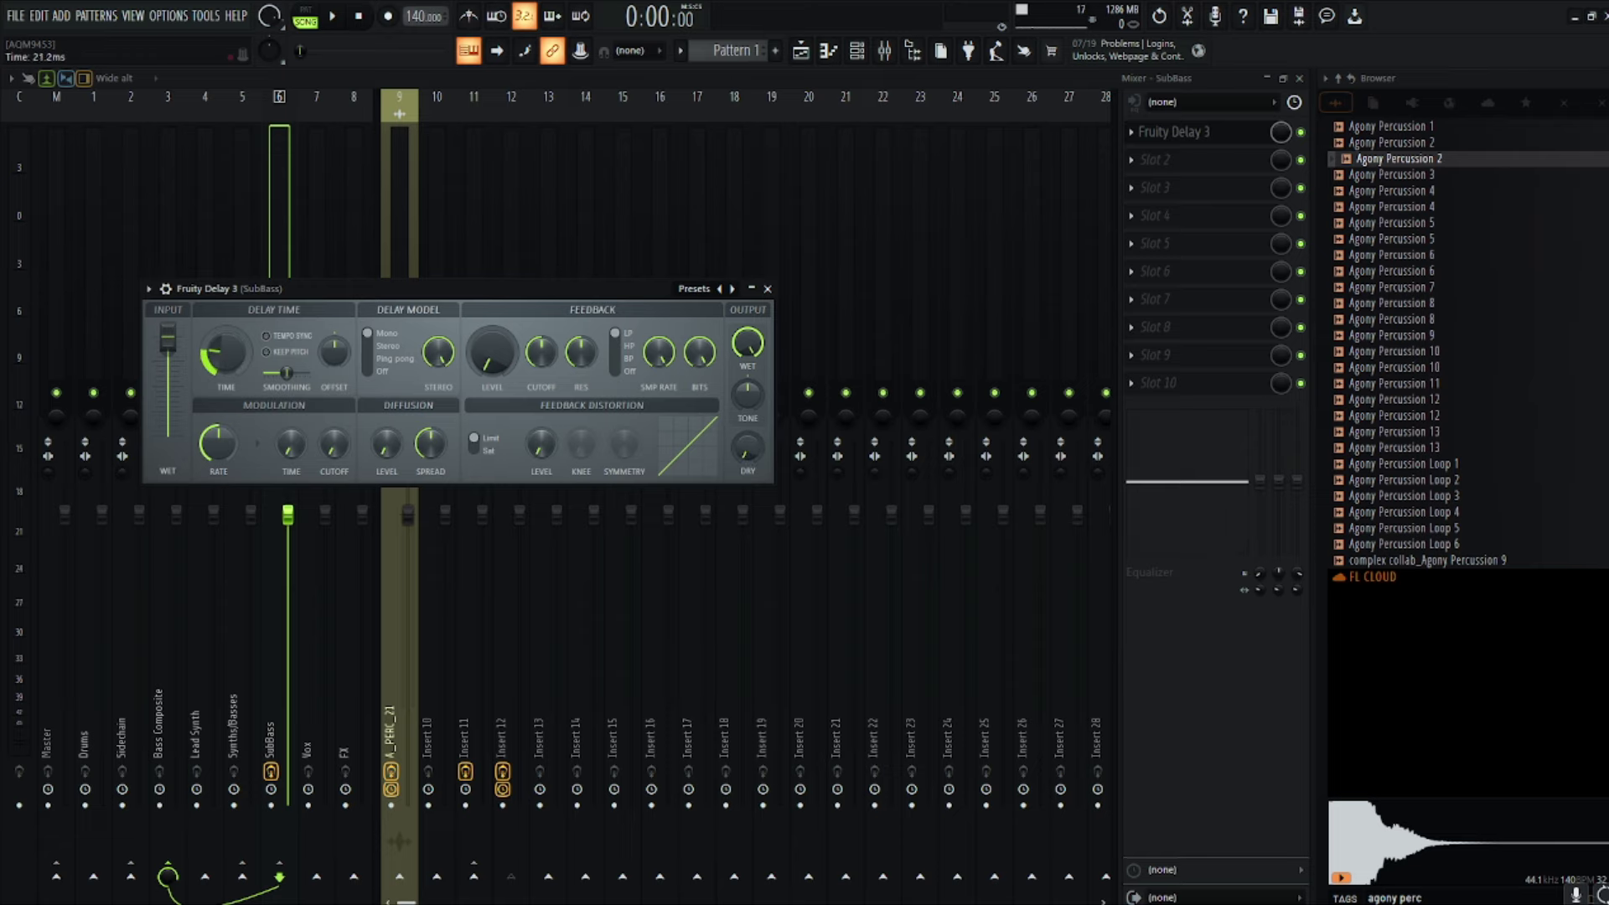
Step: Adjust the delay time of Fruity Delay 3 on the SubBass track, and return to the playlist
drag(226, 352, 225, 347)
drag(251, 290, 208, 306)
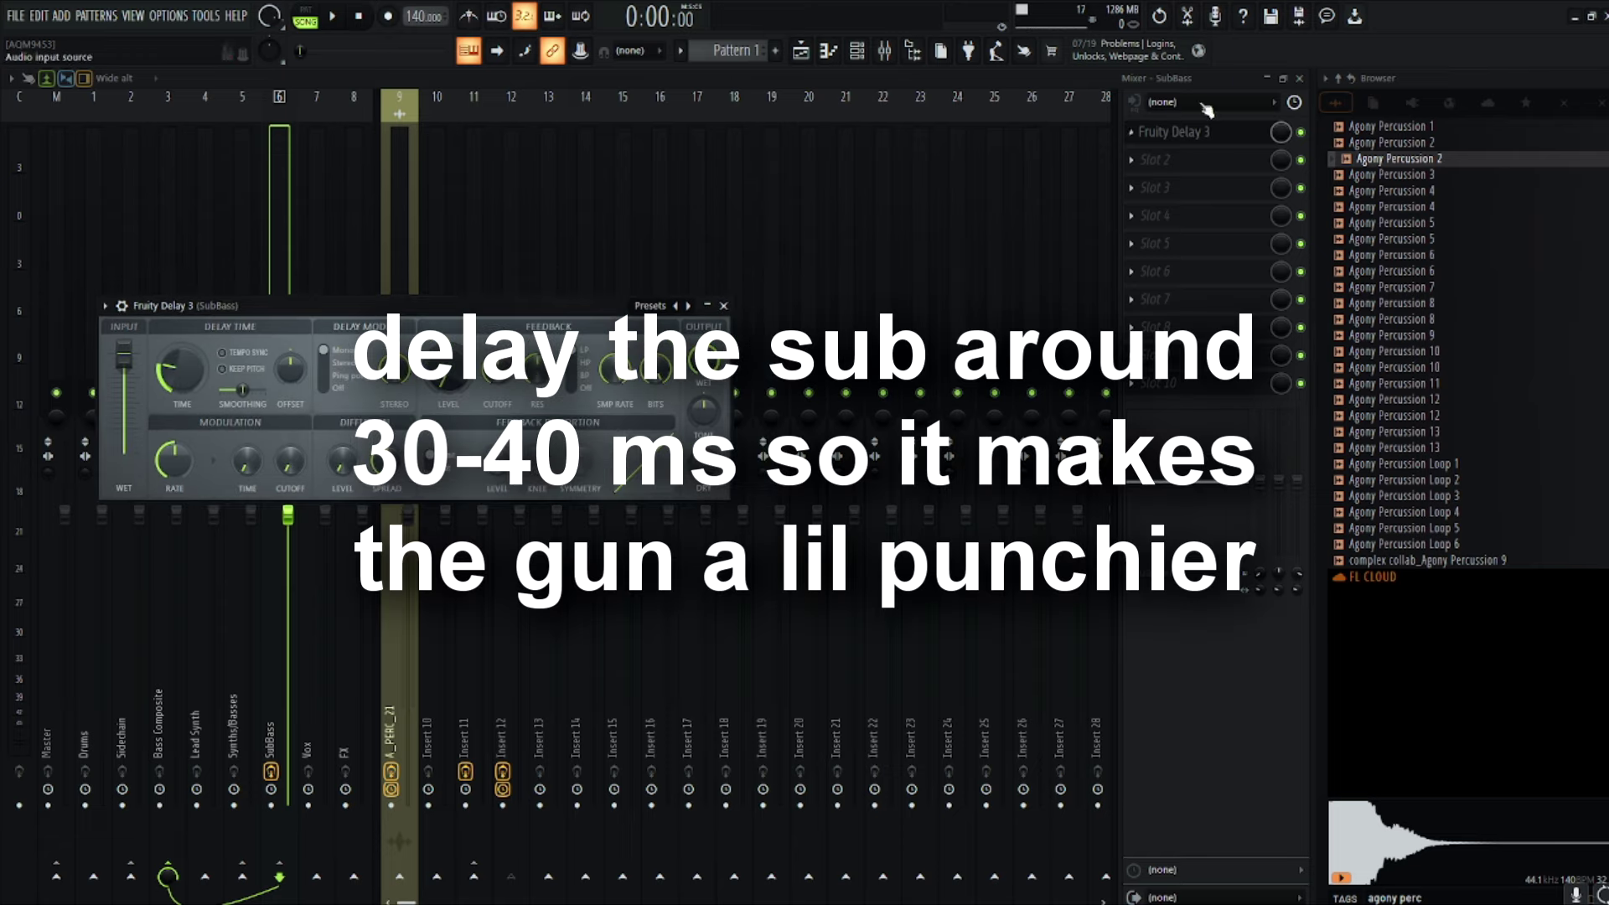
click(1269, 79)
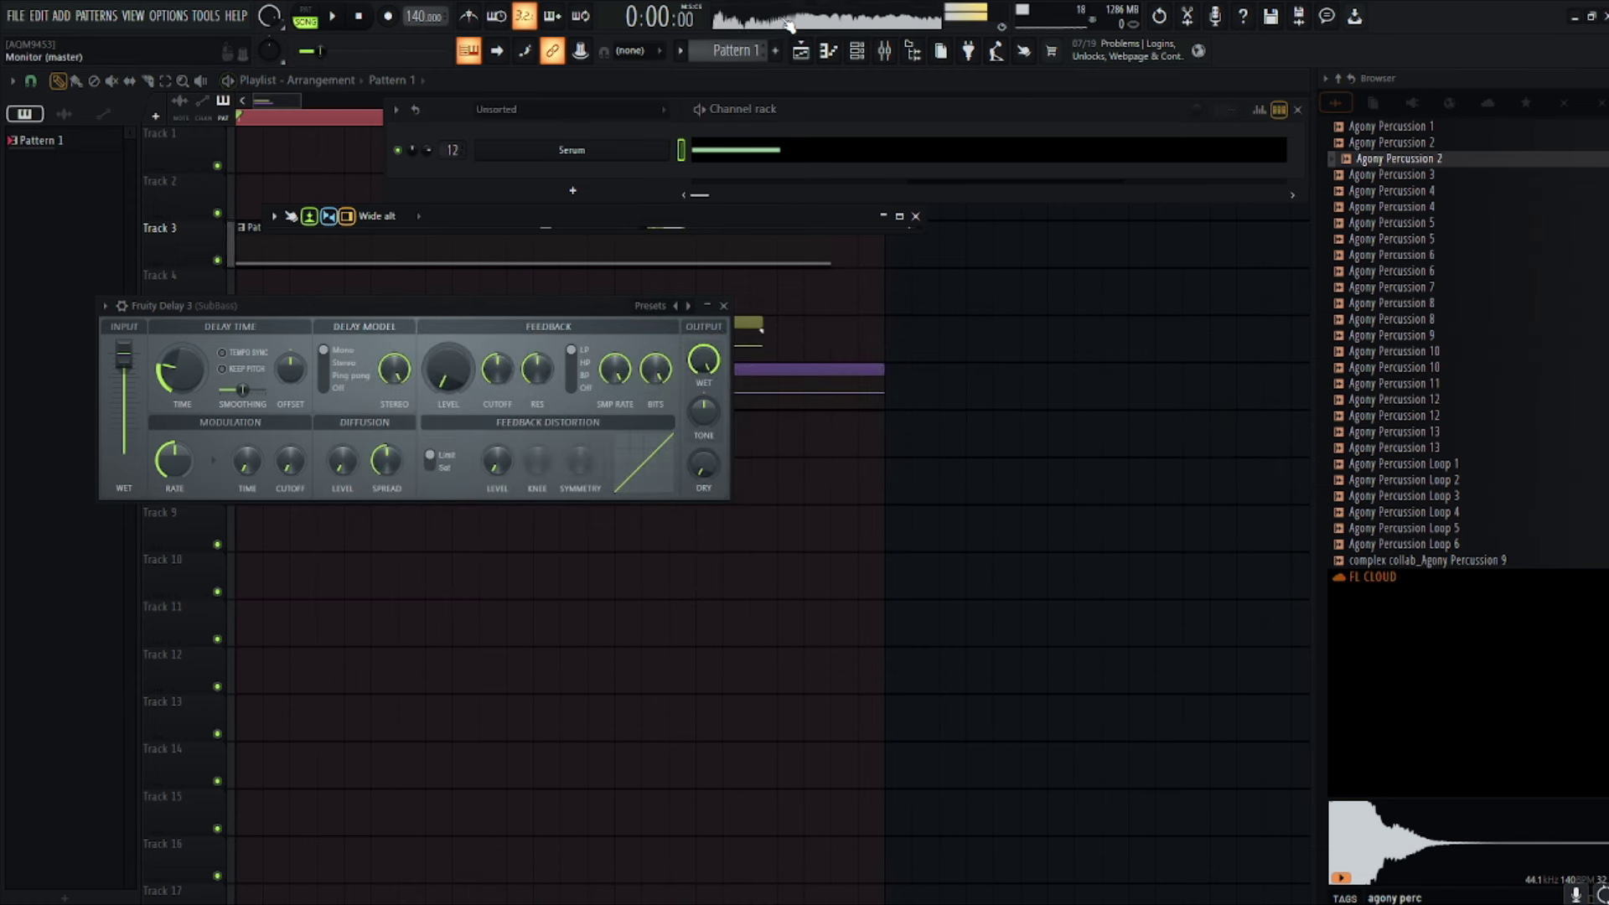
Step: Find Multipass among the effect plugins and load it in the first slot of the Bass Composite track
key(F12)
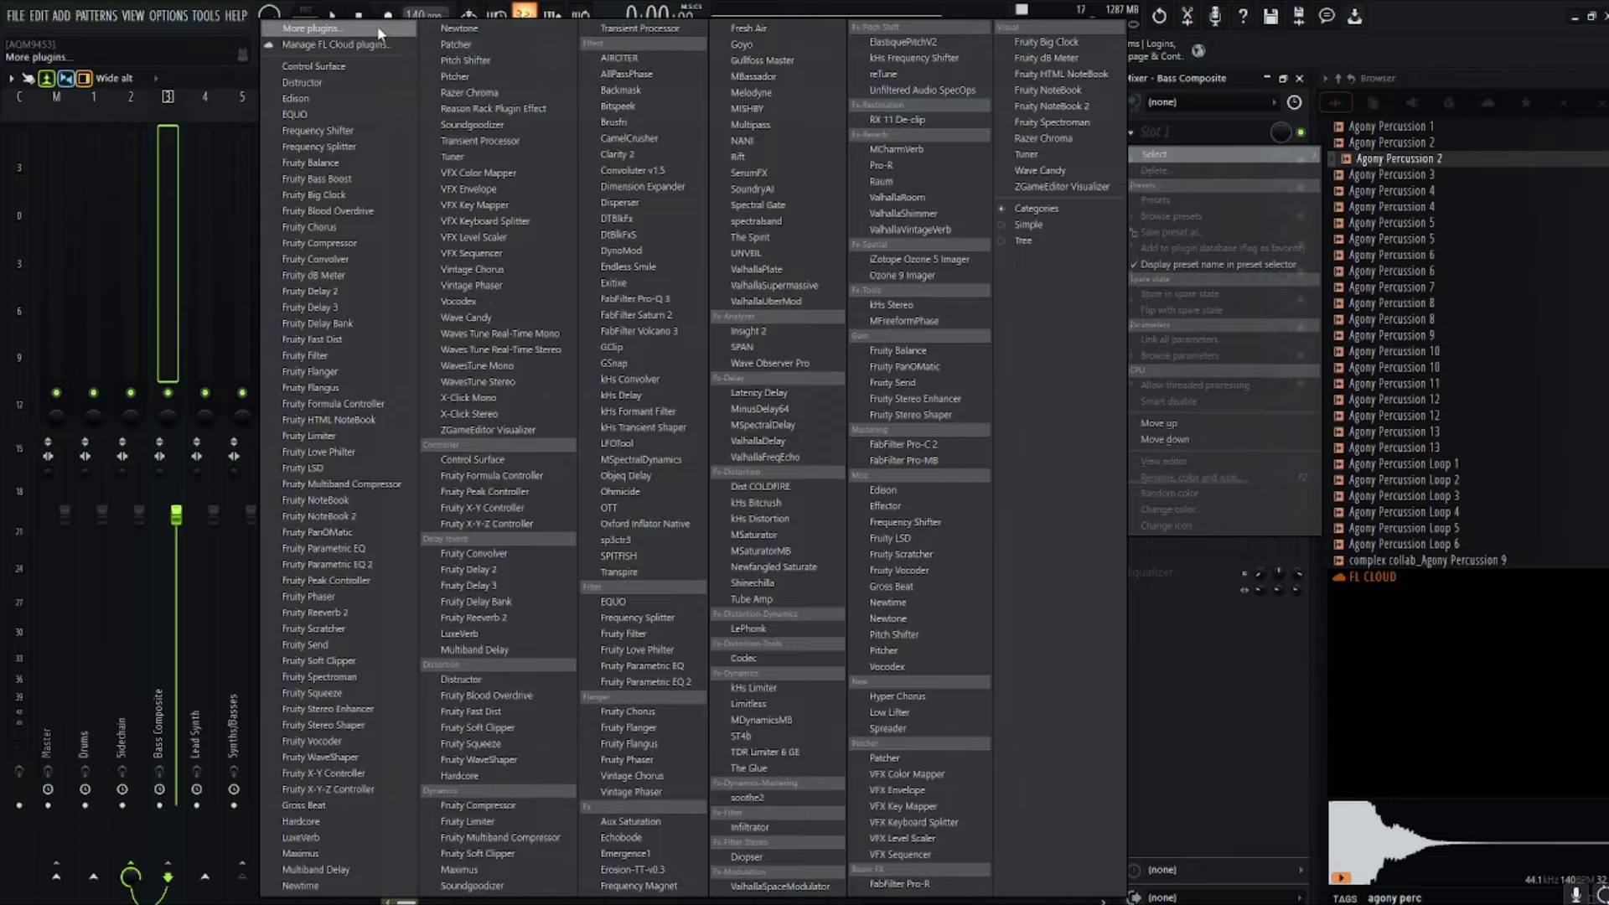
click(377, 25)
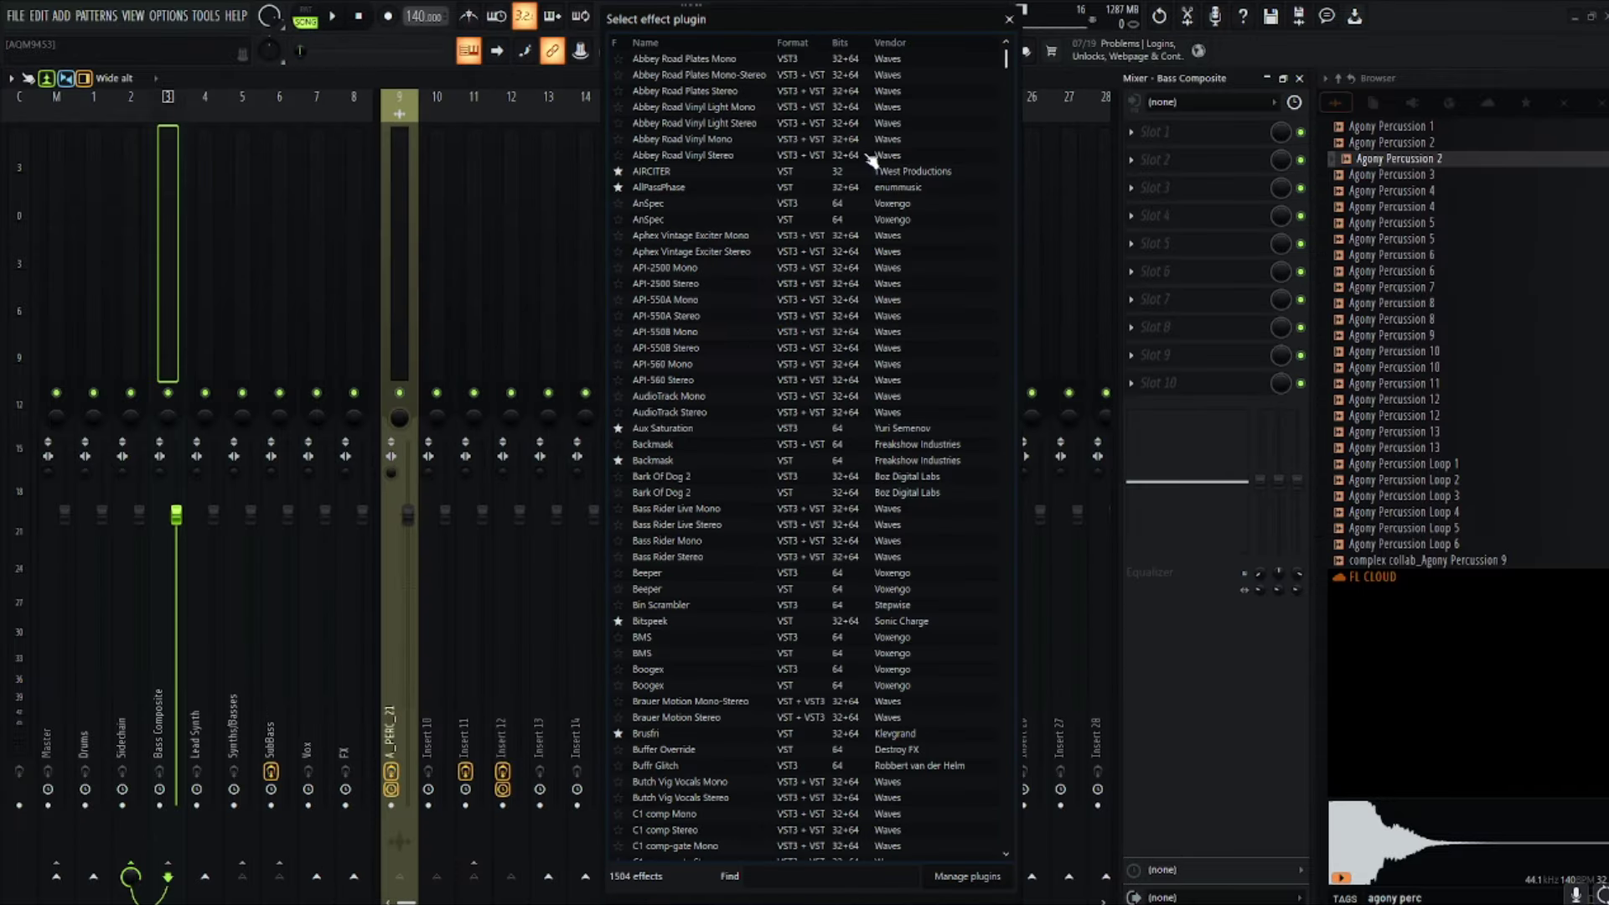
scroll(813, 520, down, 20)
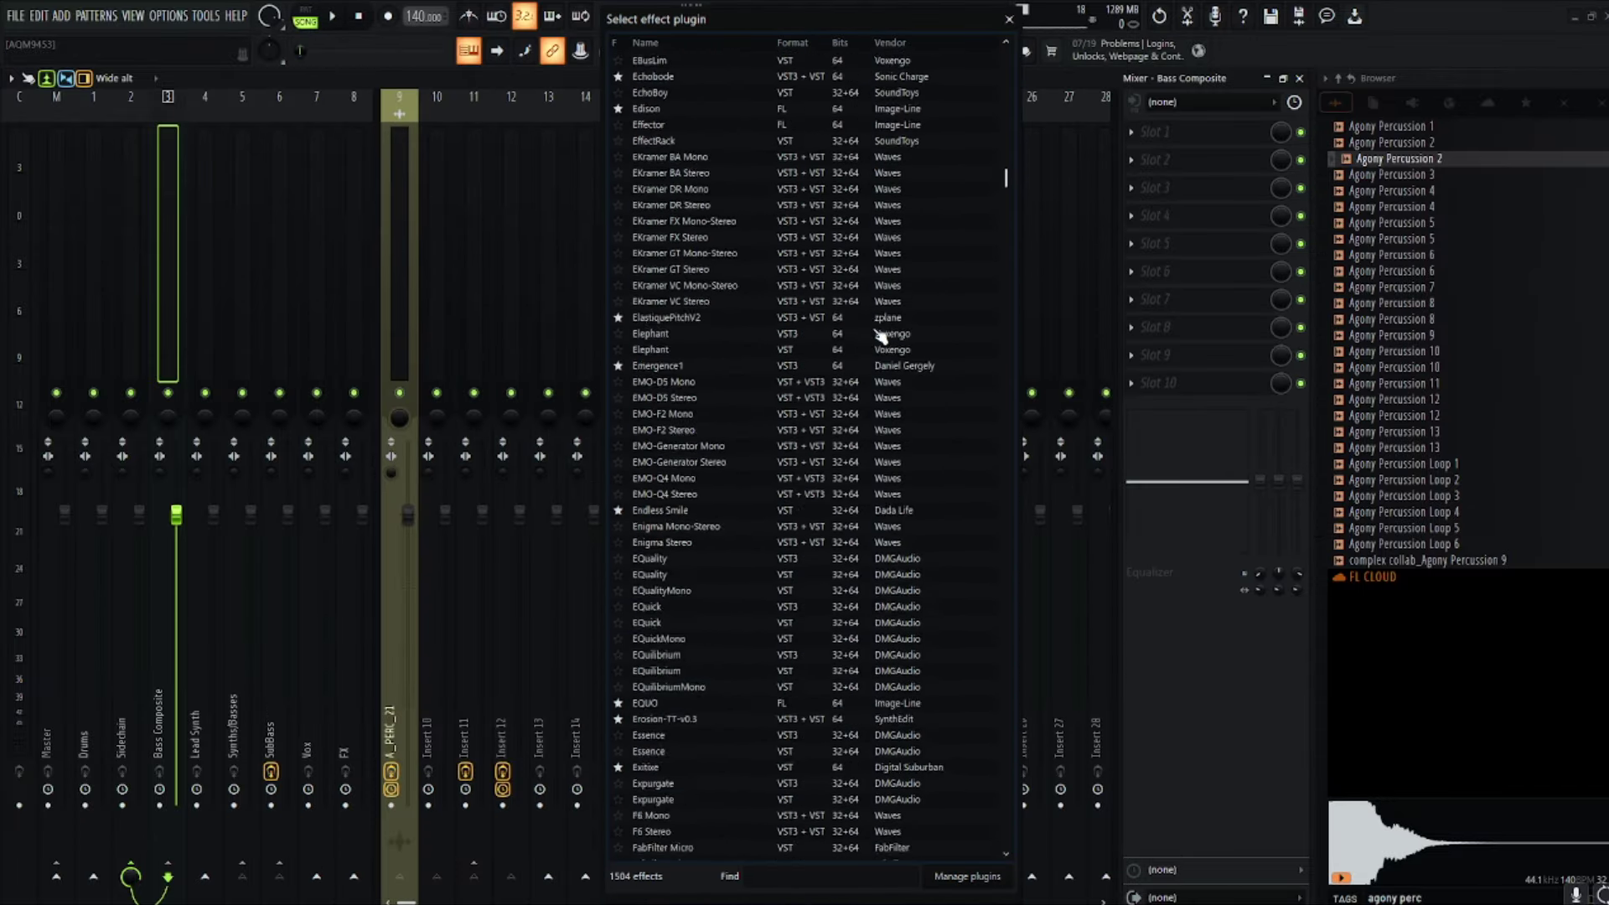
scroll(901, 322, down, 20)
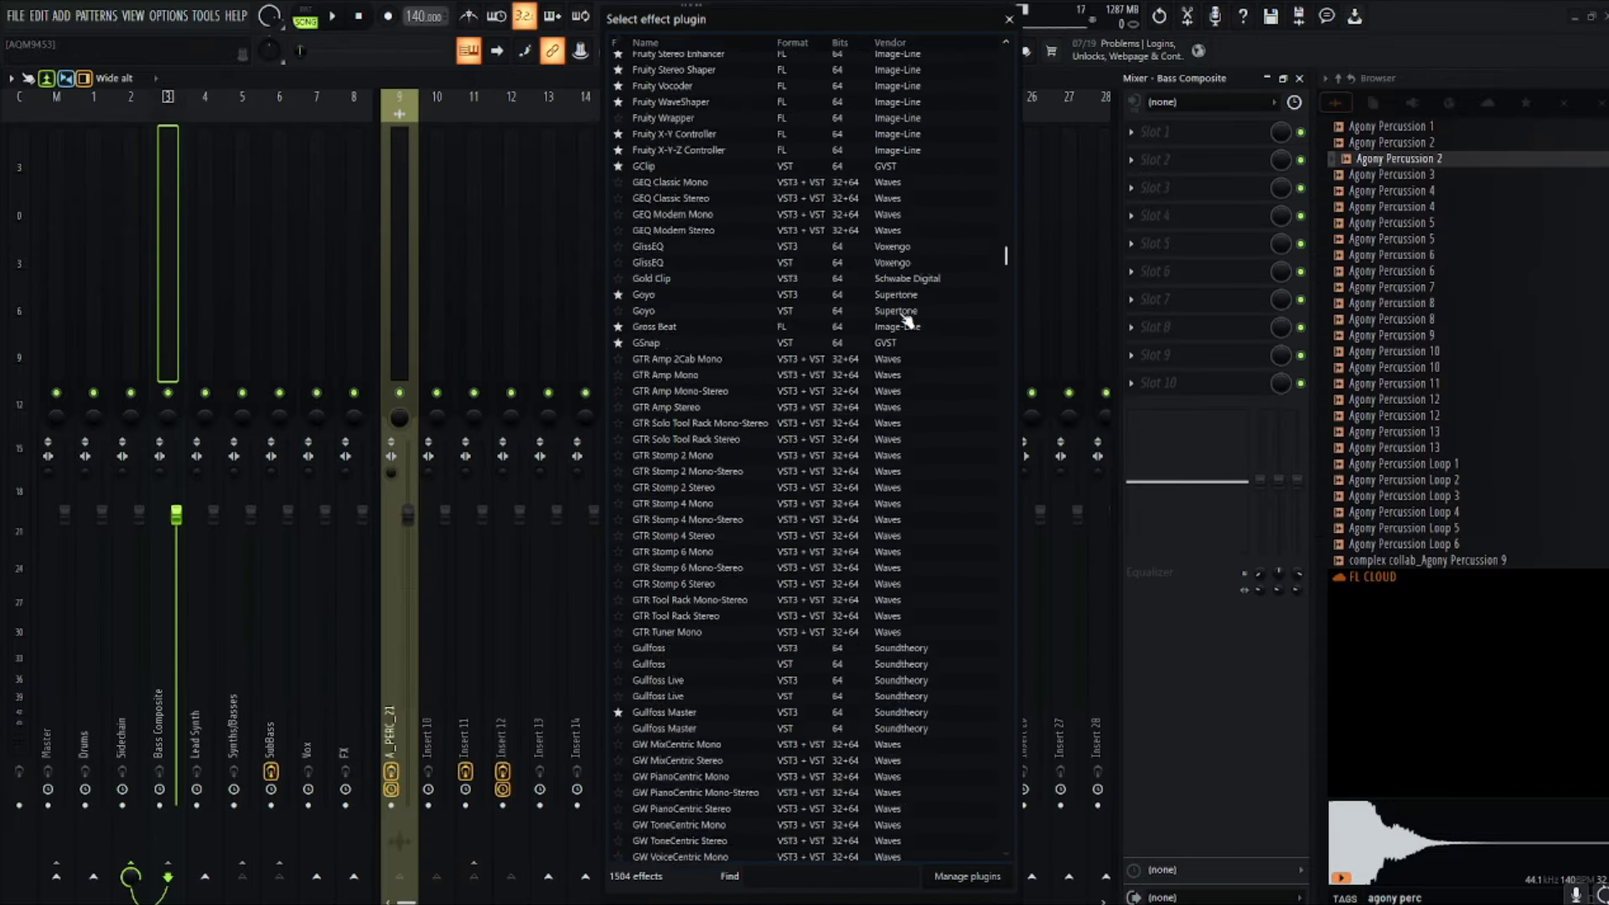
click(861, 869)
text(multipas)
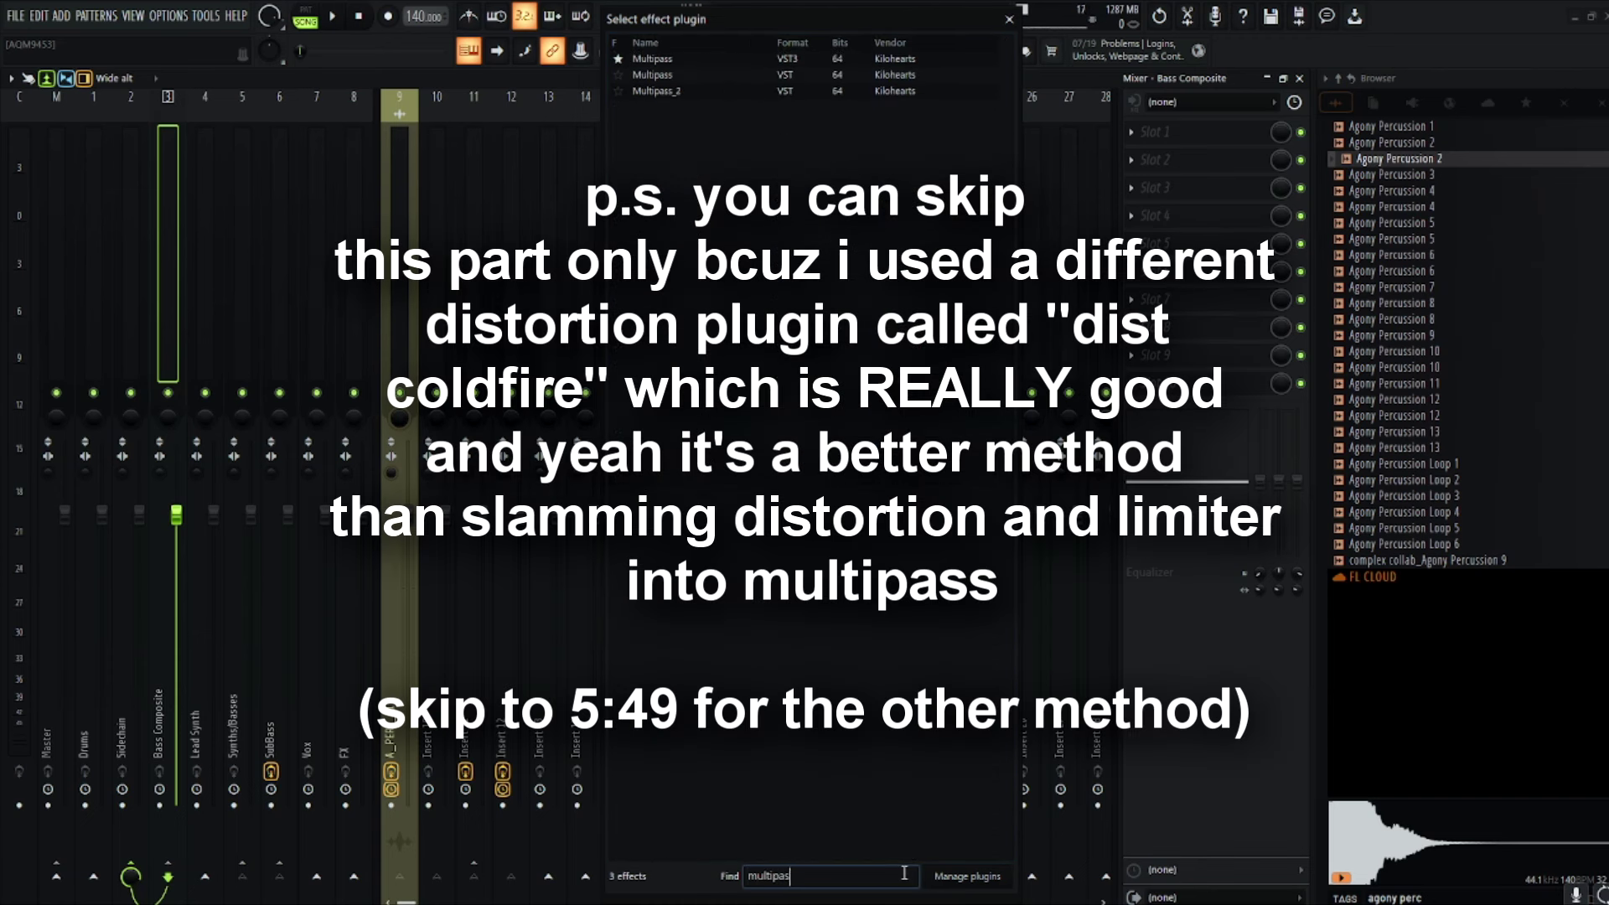
click(729, 61)
Step: Add Slice EQ to Multipass's Pre FX lane with a cut of about 7 dB around 141 Hz, and audition it
click(85, 330)
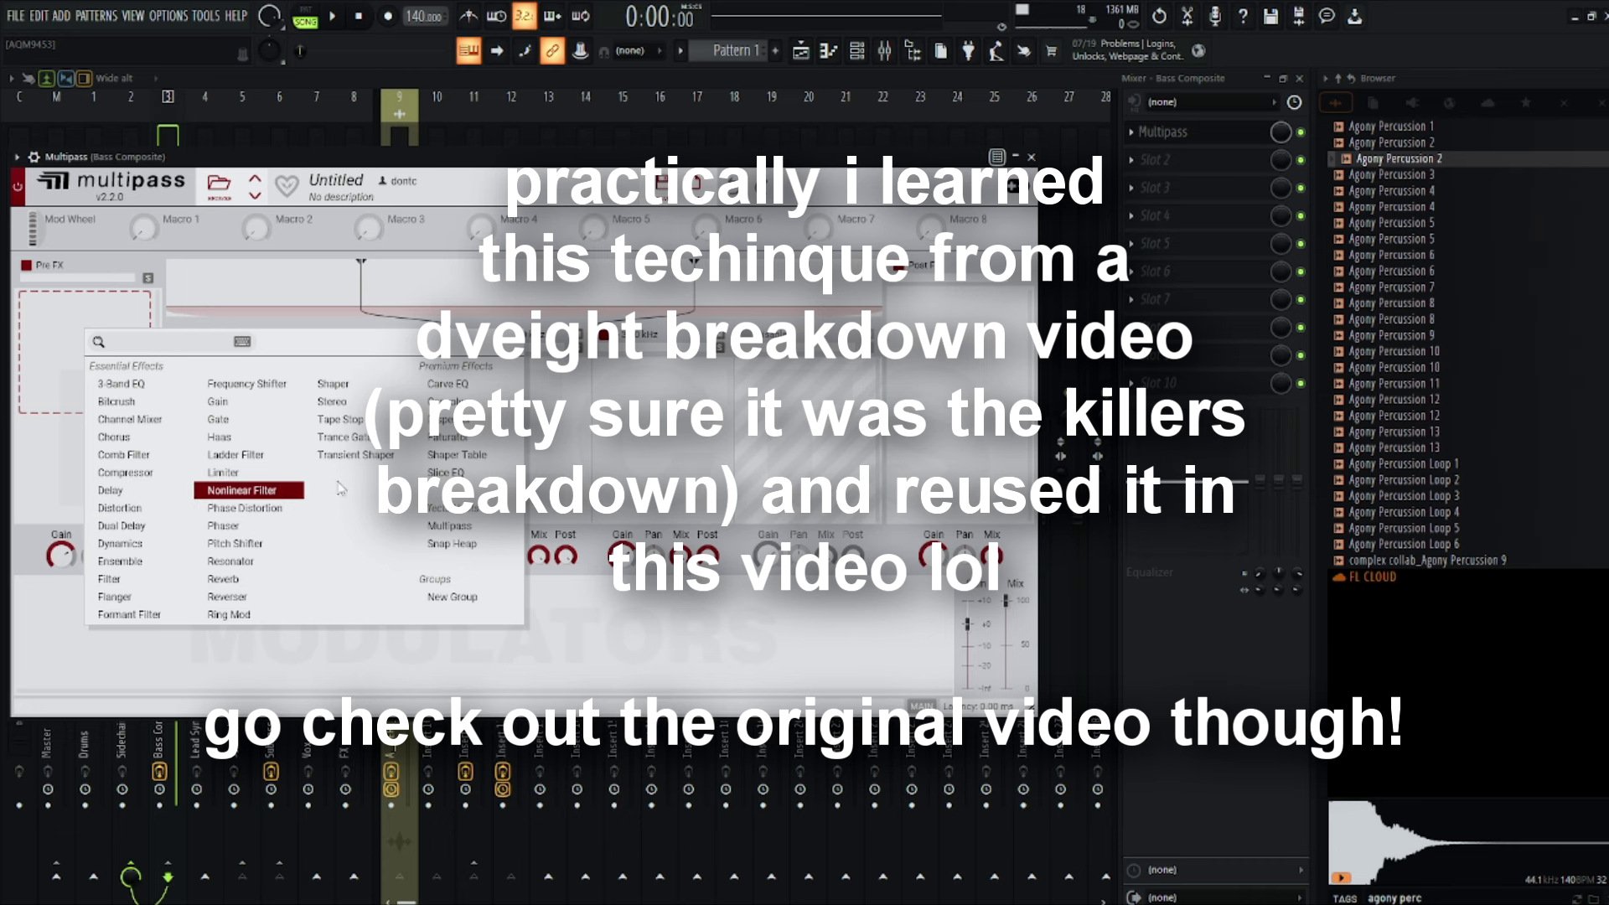
click(446, 473)
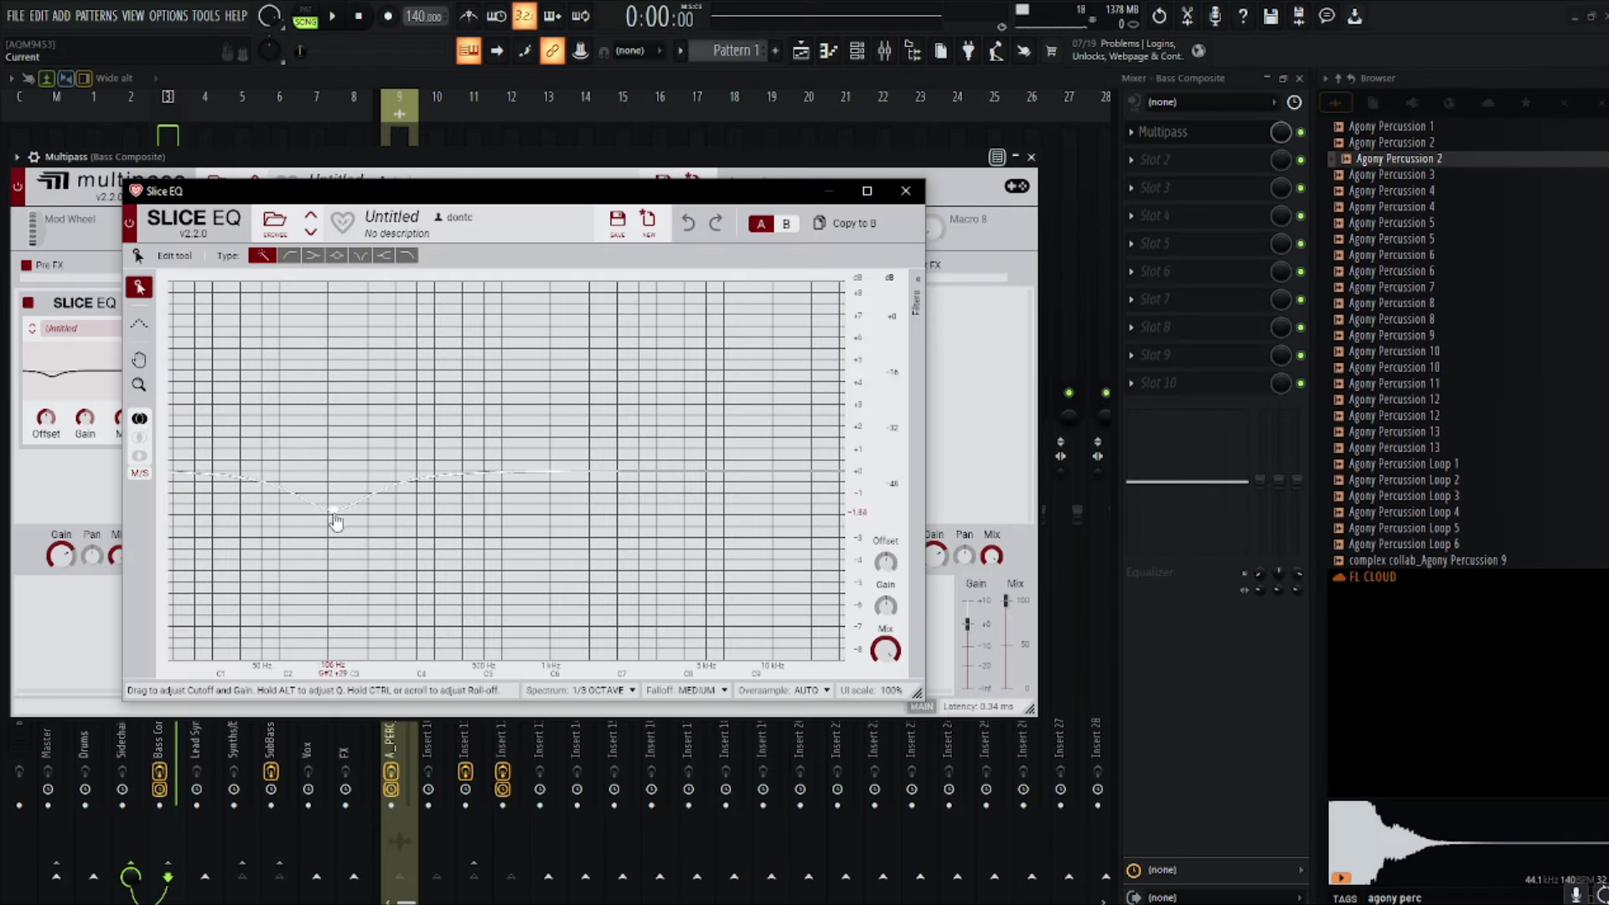
drag(340, 537, 362, 564)
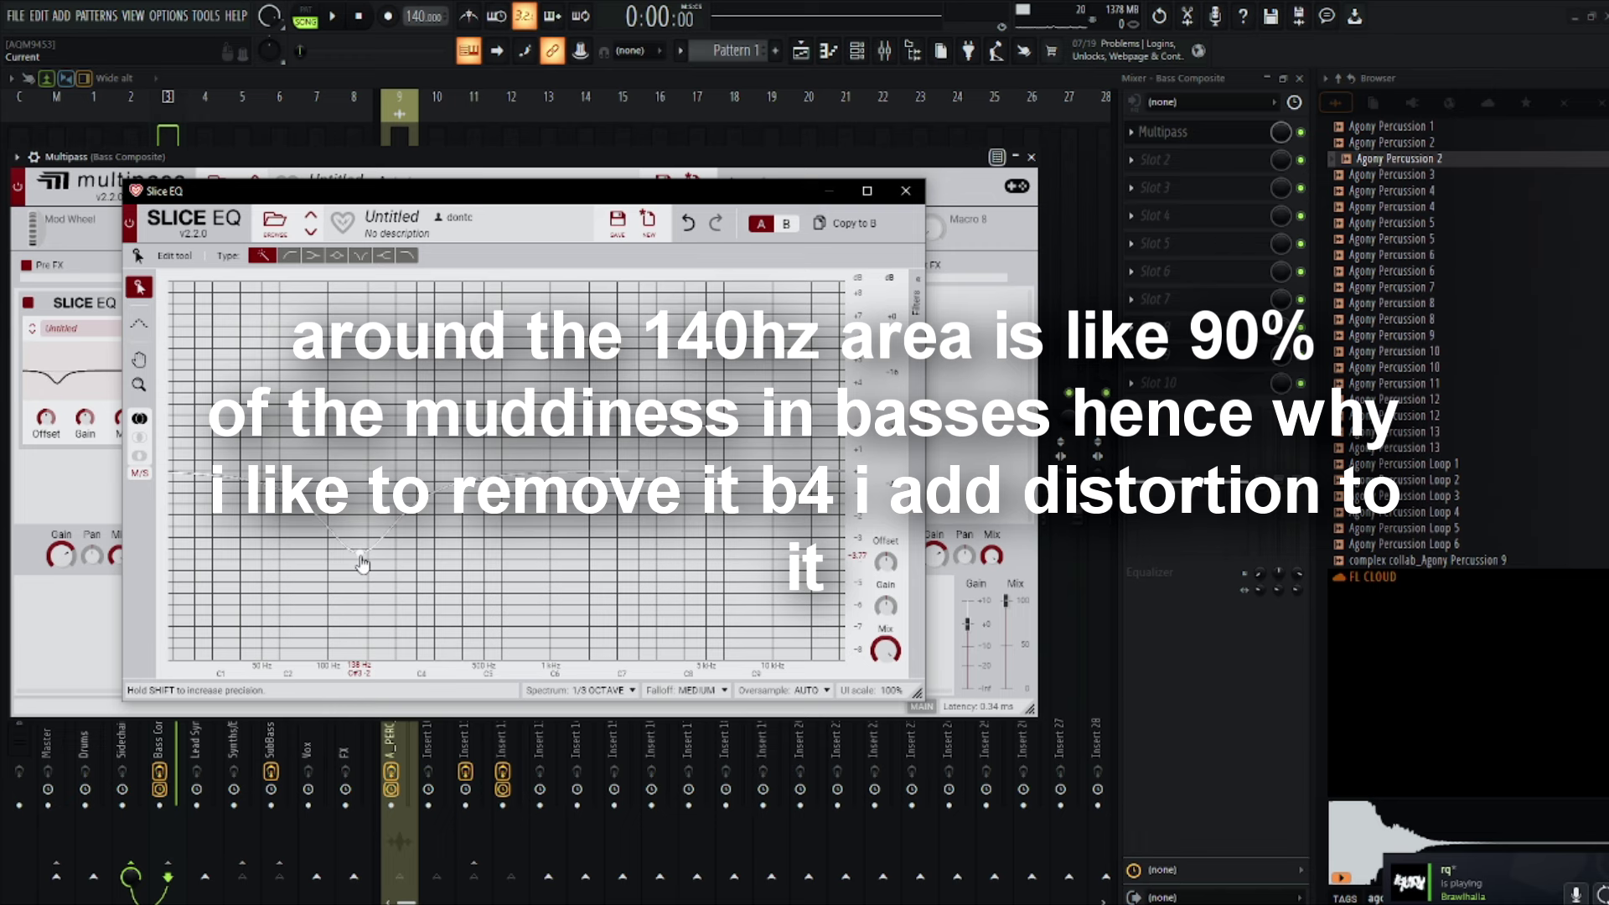
drag(360, 555, 361, 621)
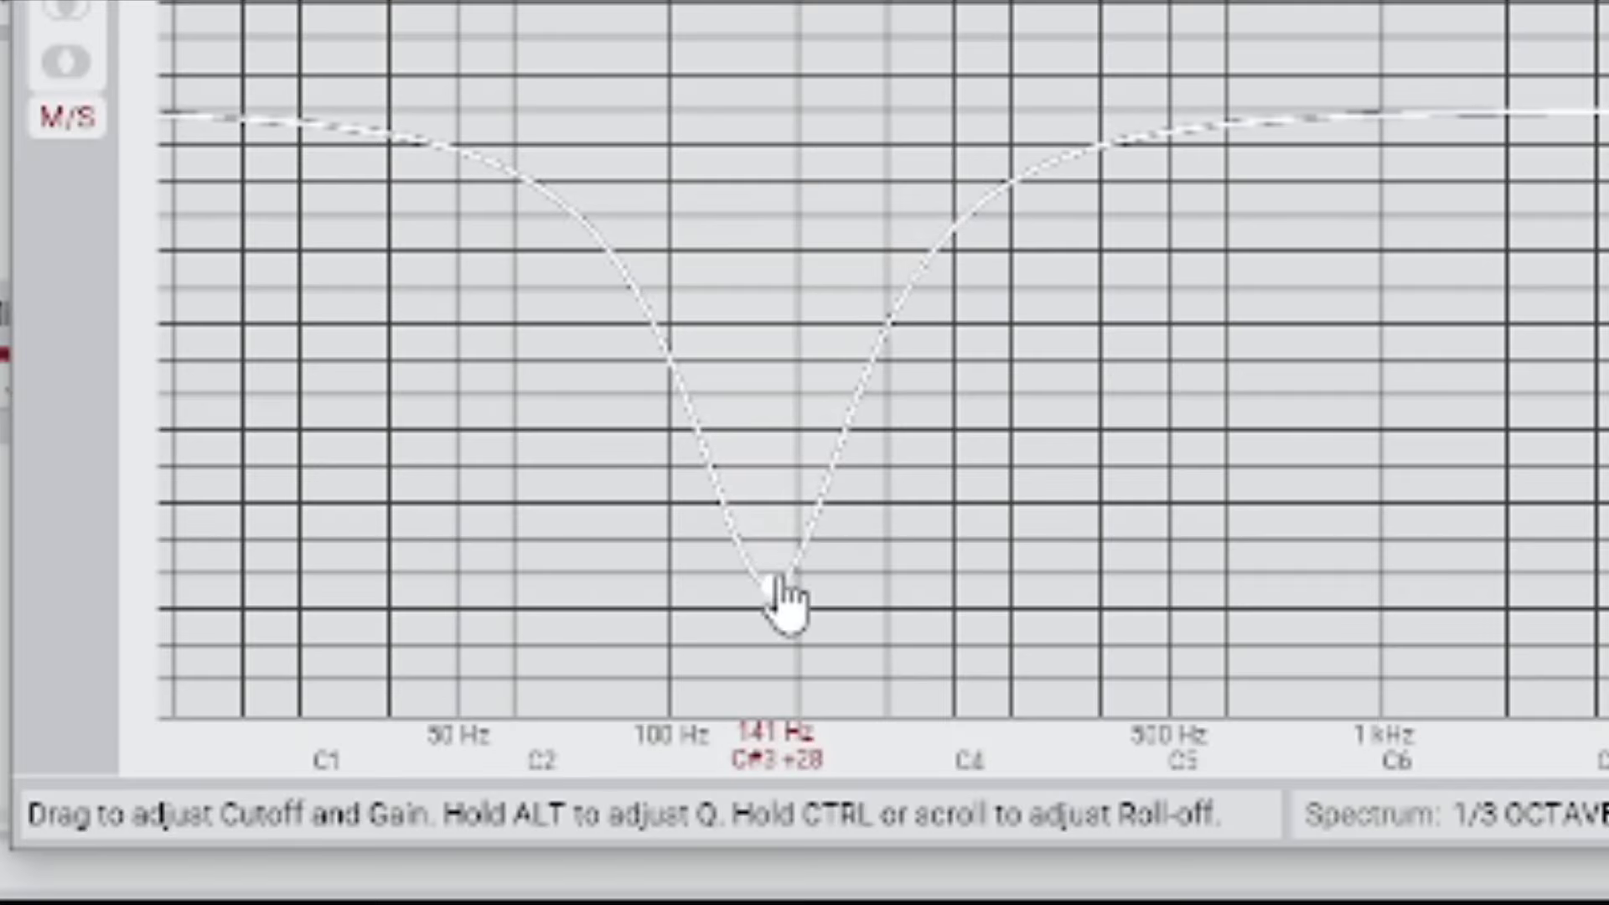
drag(859, 519, 864, 527)
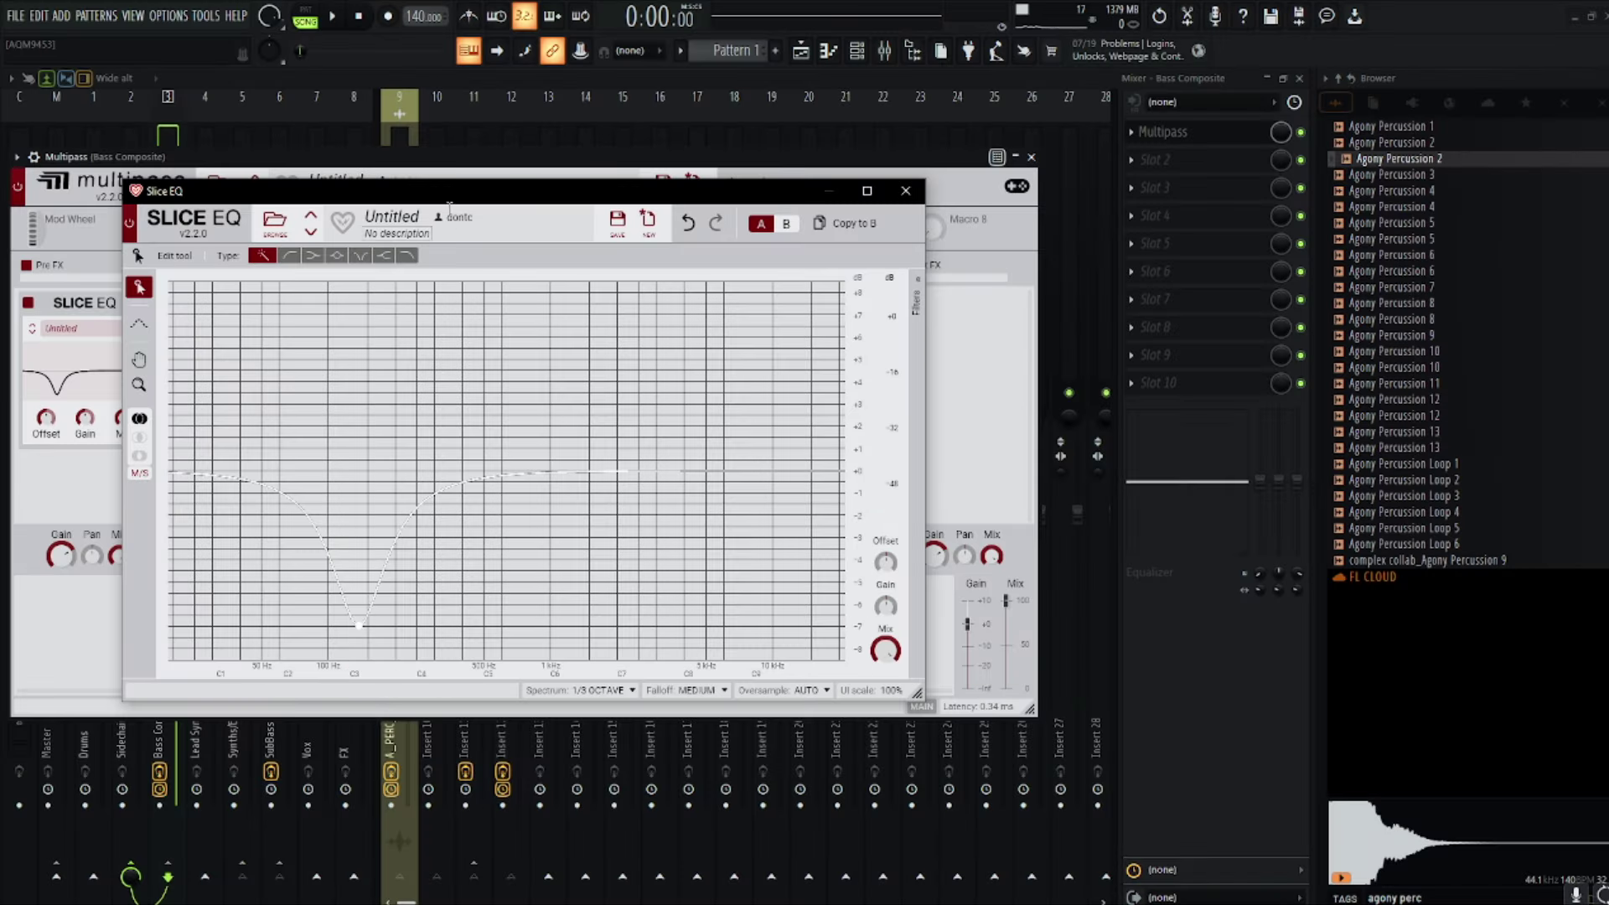
key(space)
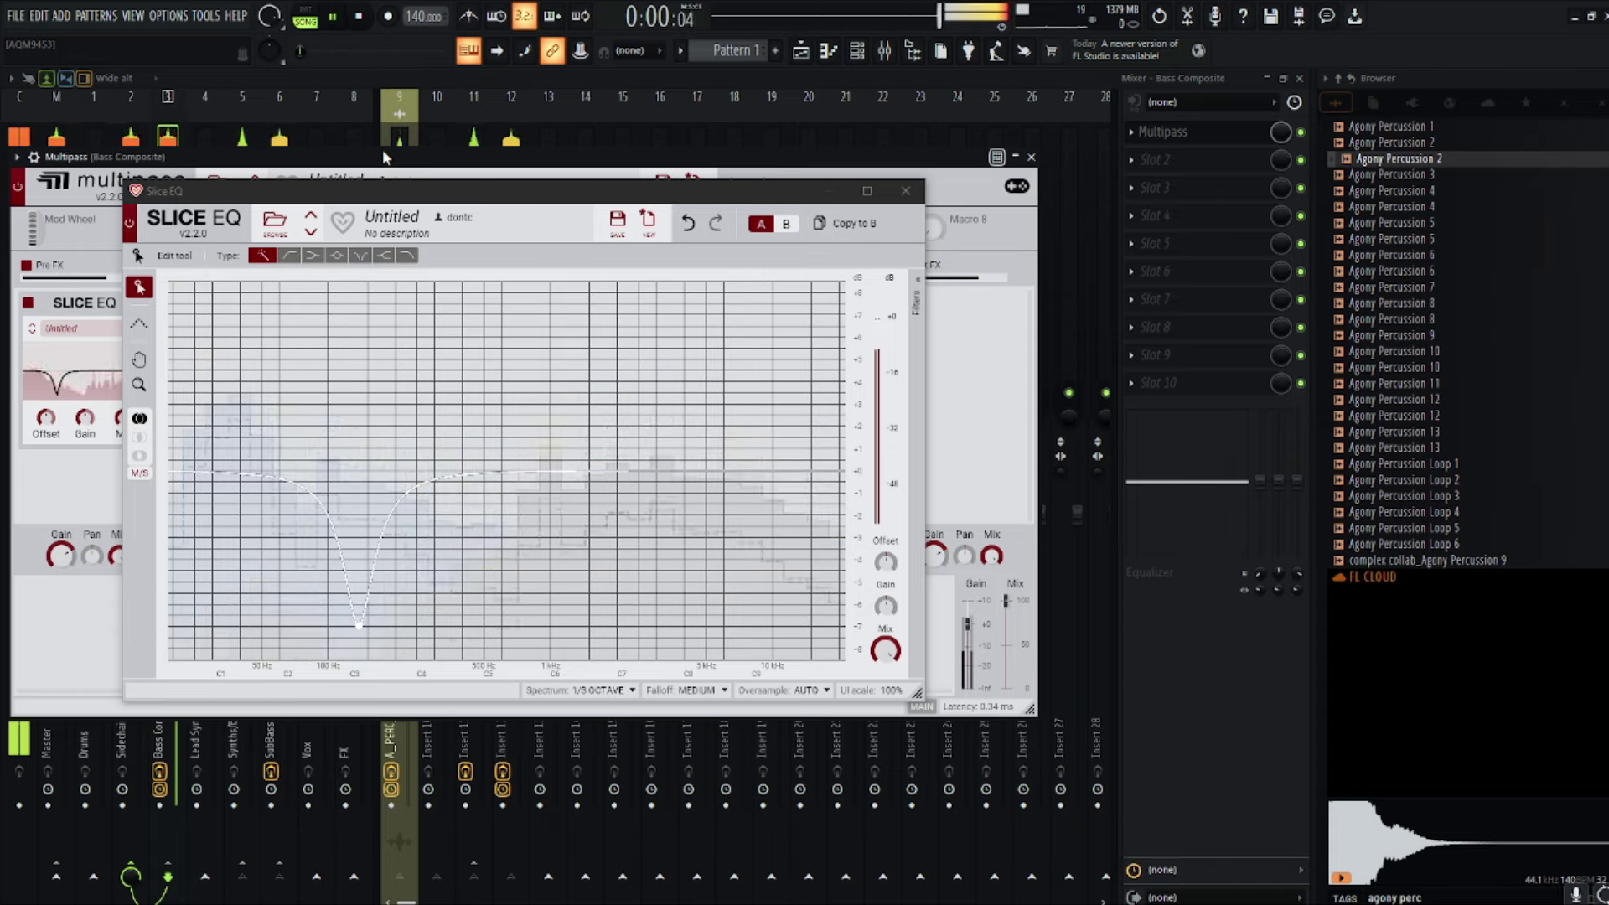
key(space)
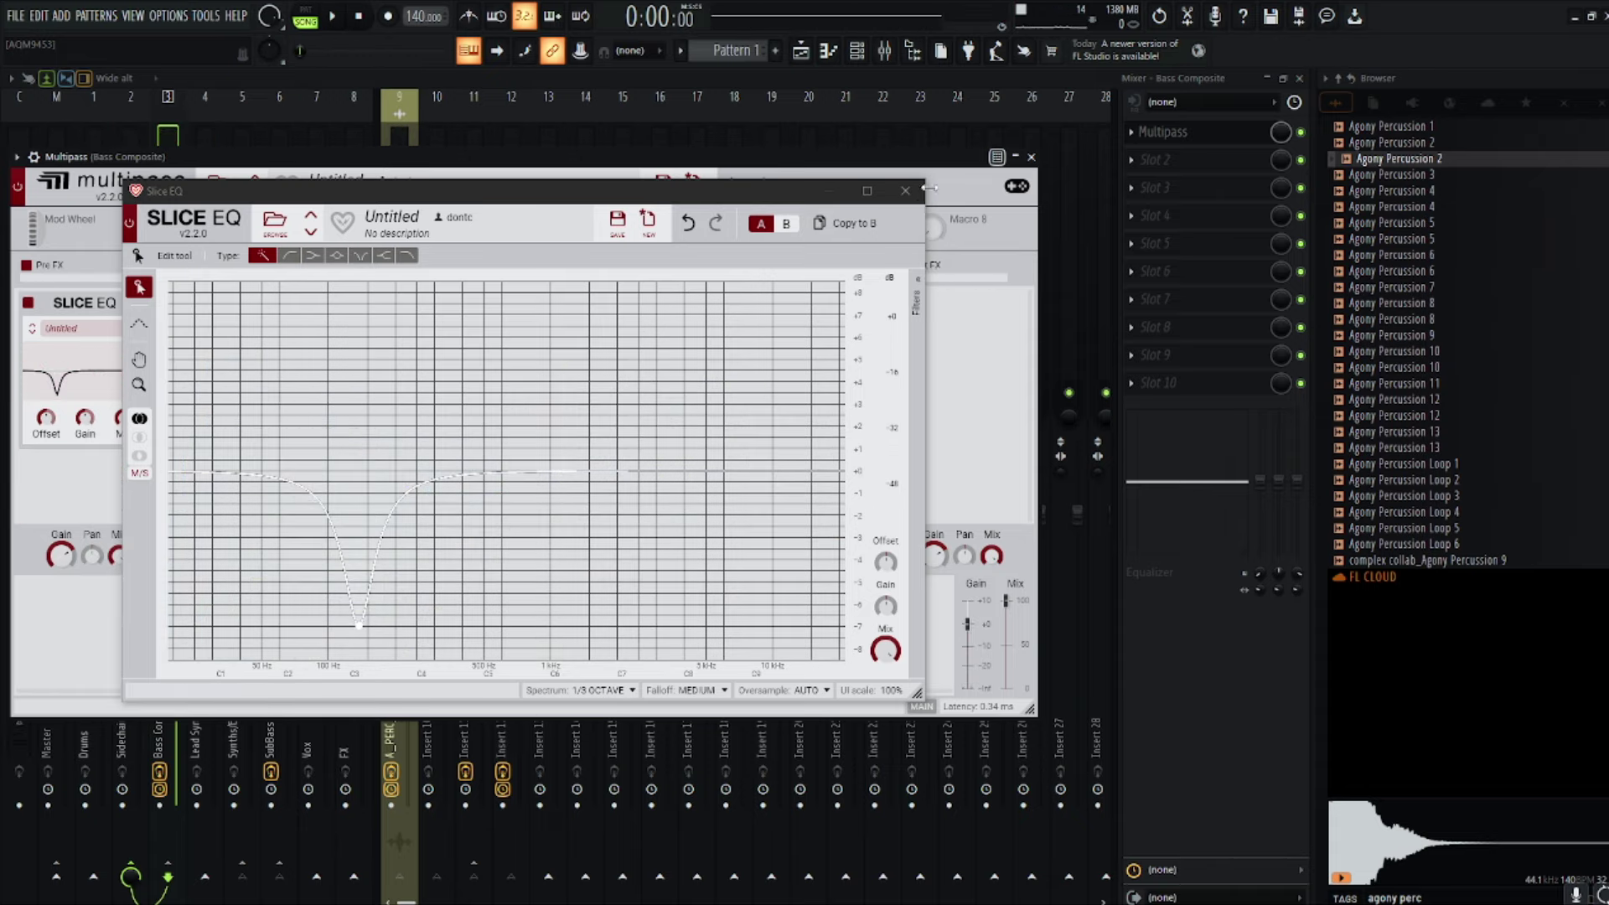
click(905, 191)
Step: Add an Overdrive Distortion below the Slice EQ in Pre FX, with its mix at about 42% and its drive raised
click(55, 499)
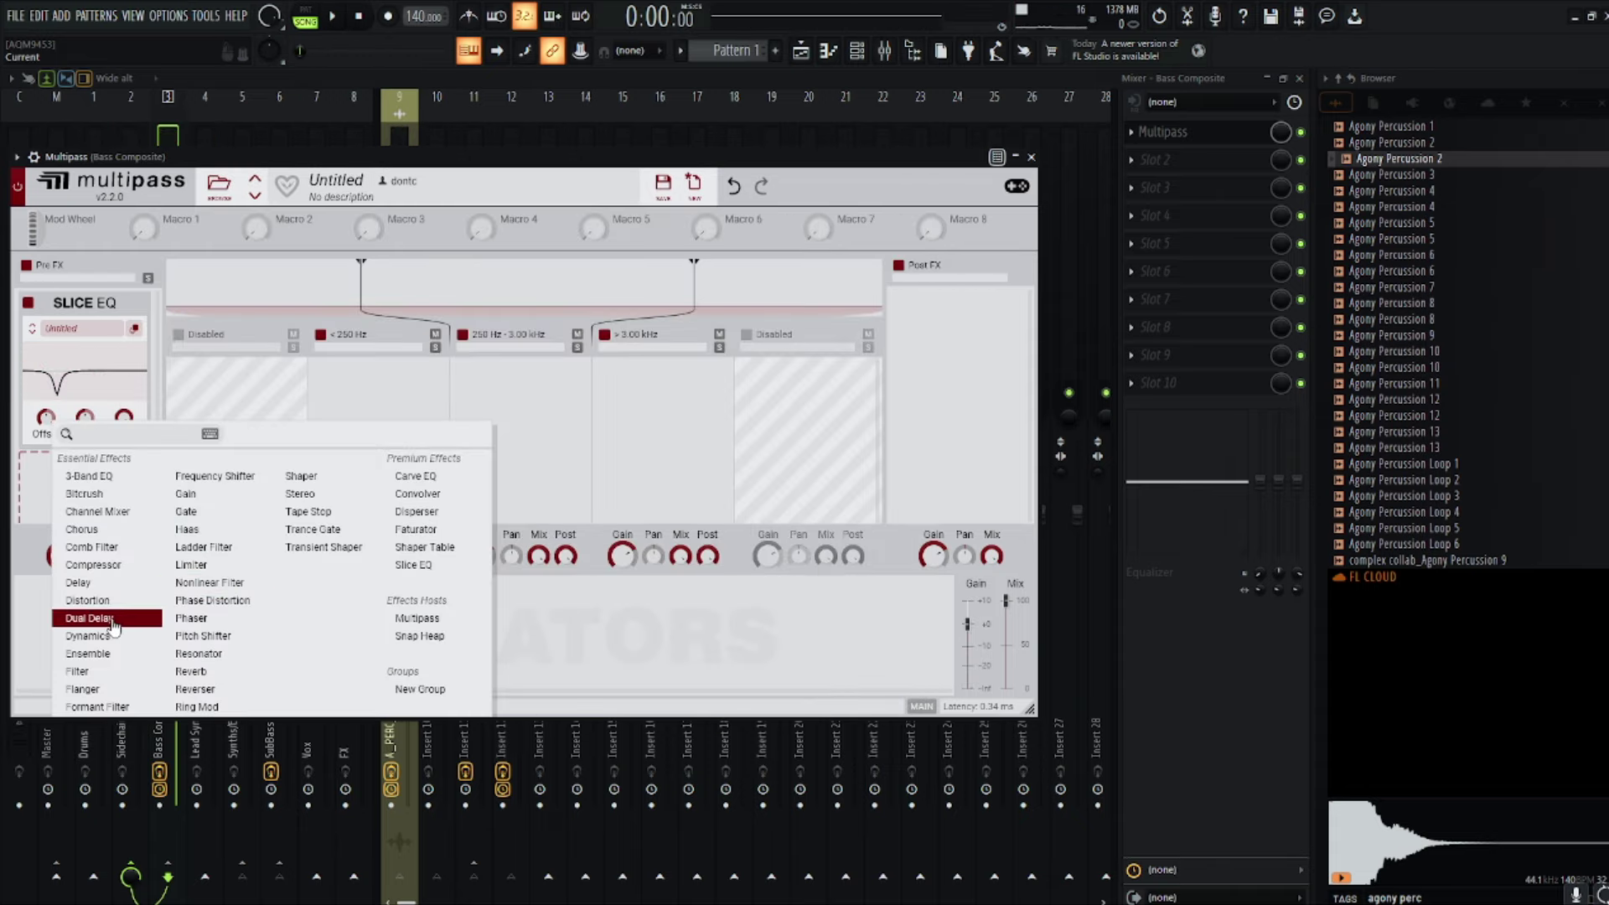
click(92, 600)
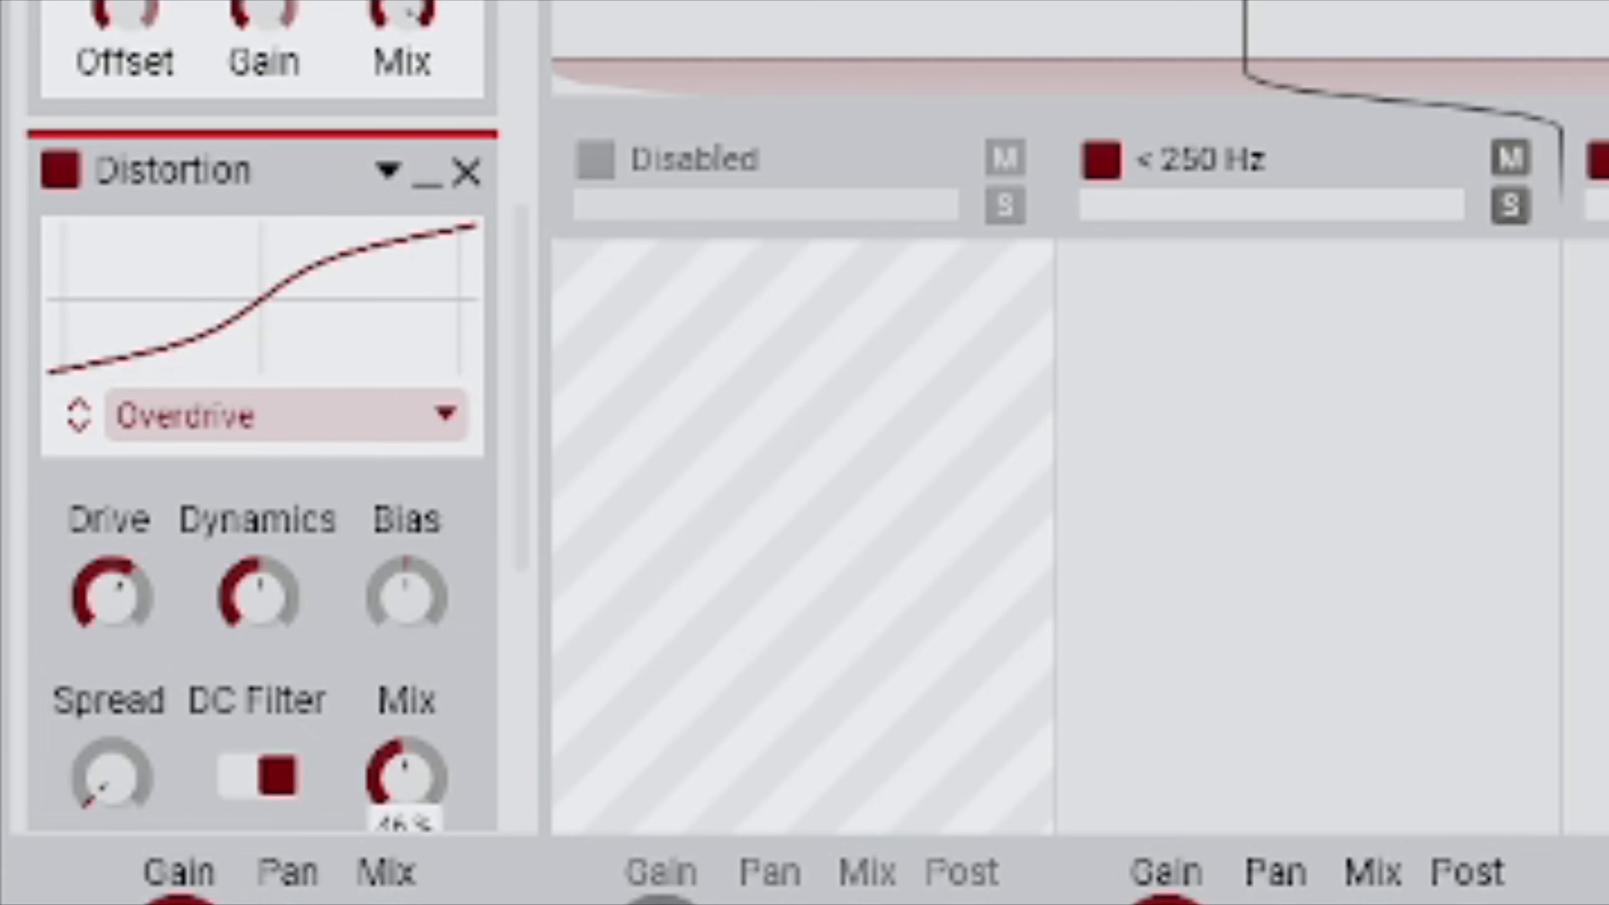
drag(419, 792, 419, 801)
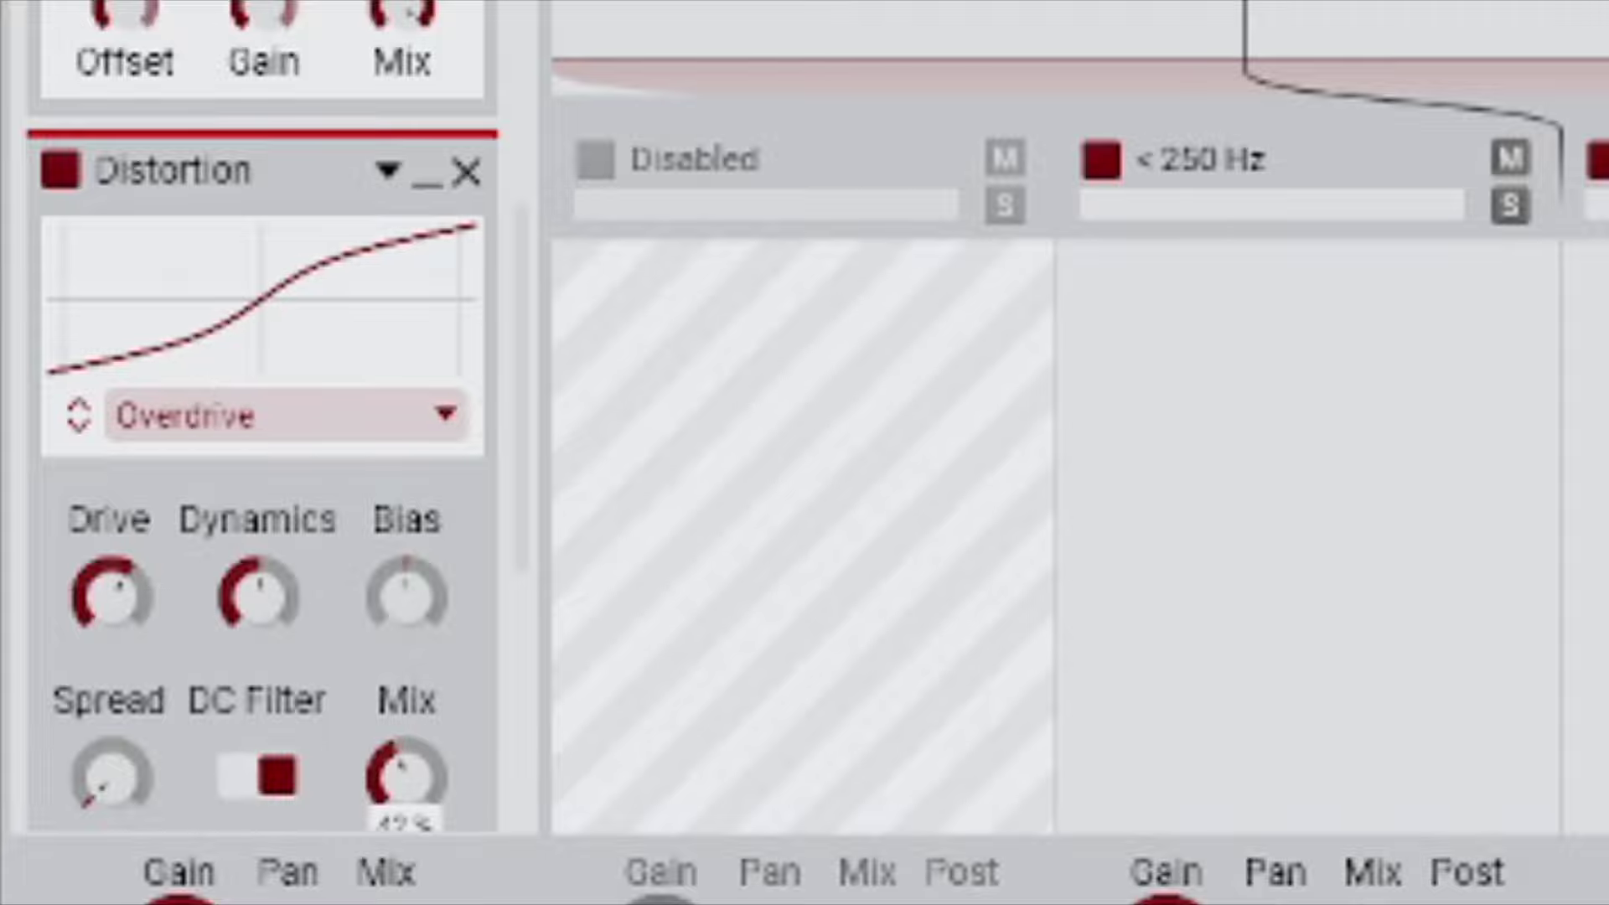
drag(143, 587, 142, 570)
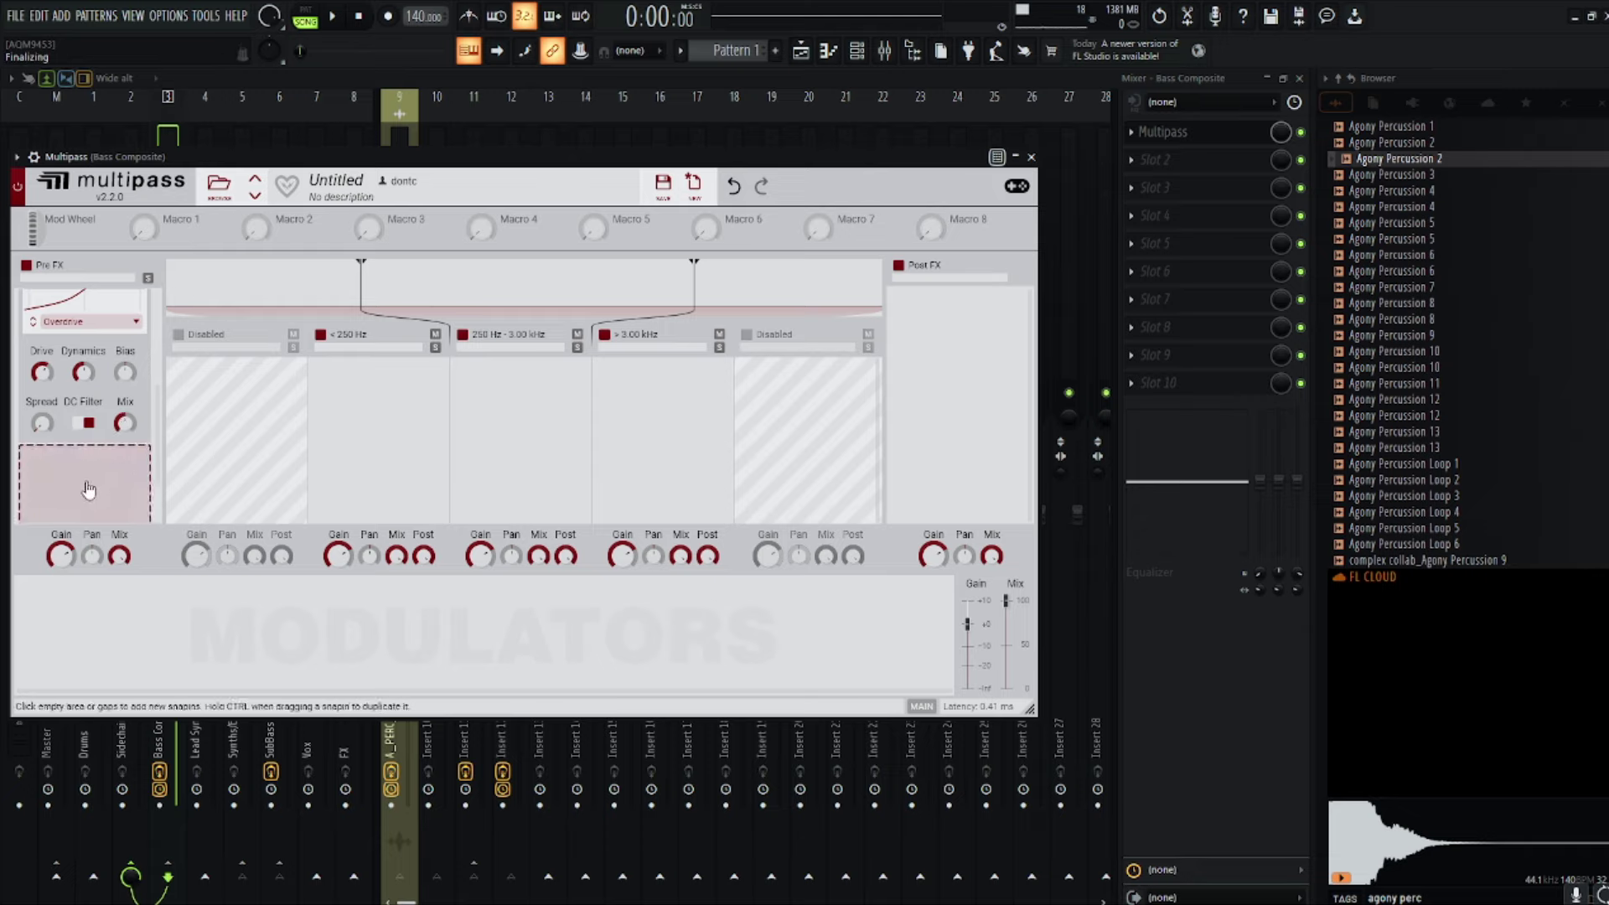
Step: Add a Disperser at about 3.58 kHz to the Pre FX lane, and set the Distortion's mix to 23% during playback
click(83, 469)
click(445, 514)
scroll(64, 460, down, 3)
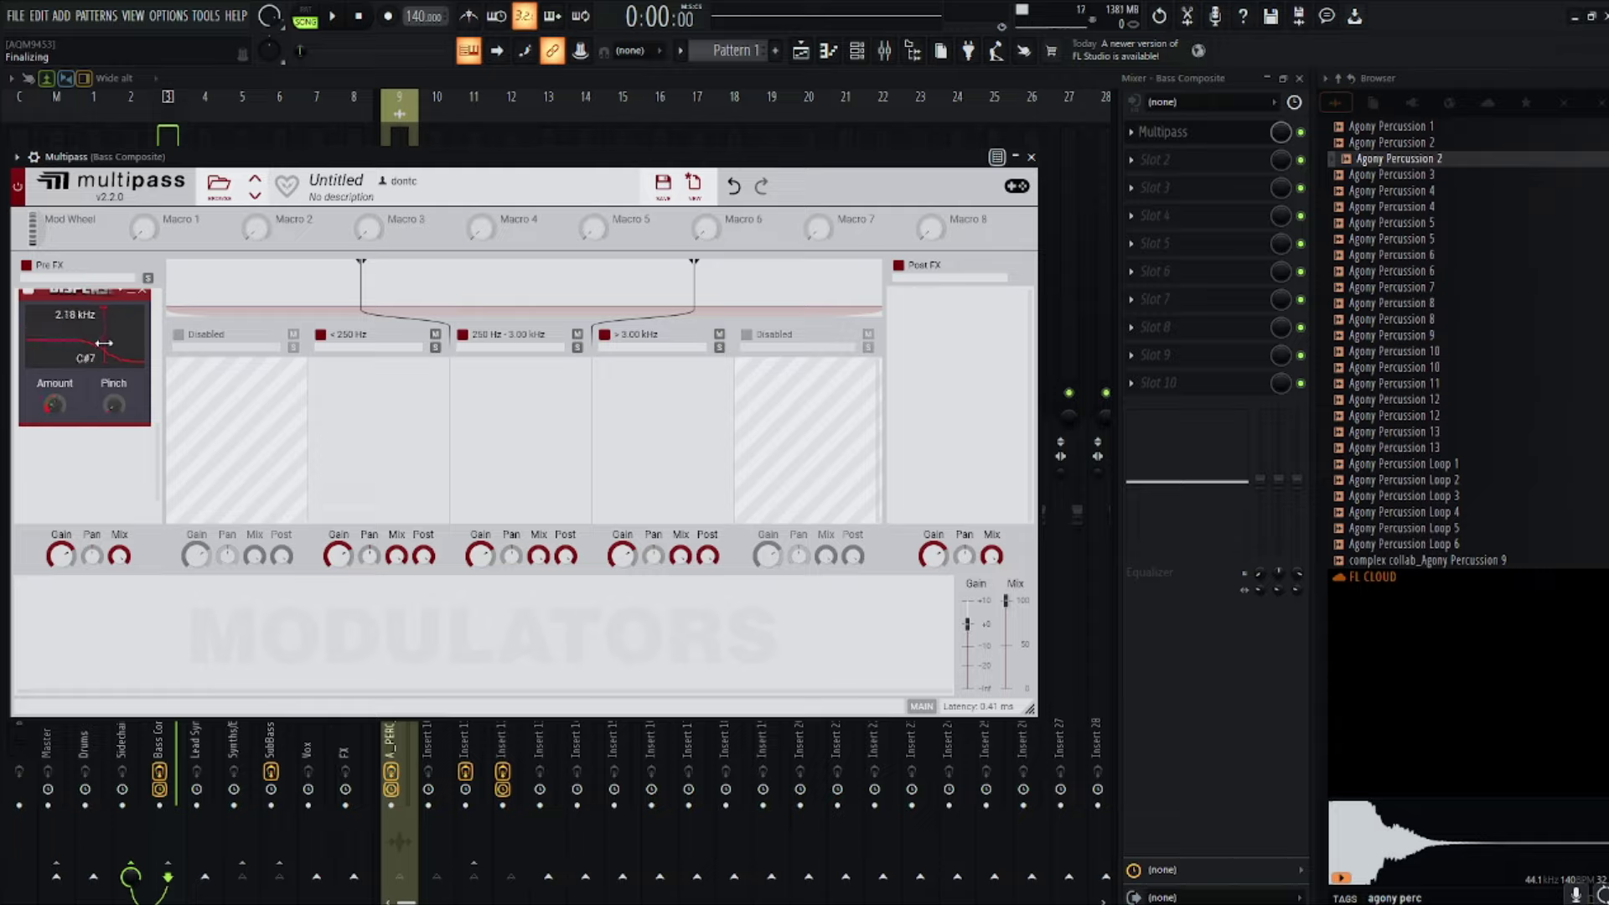
mouse_move(83, 345)
mouse_down()
mouse_move(68, 344)
mouse_move(97, 345)
mouse_up()
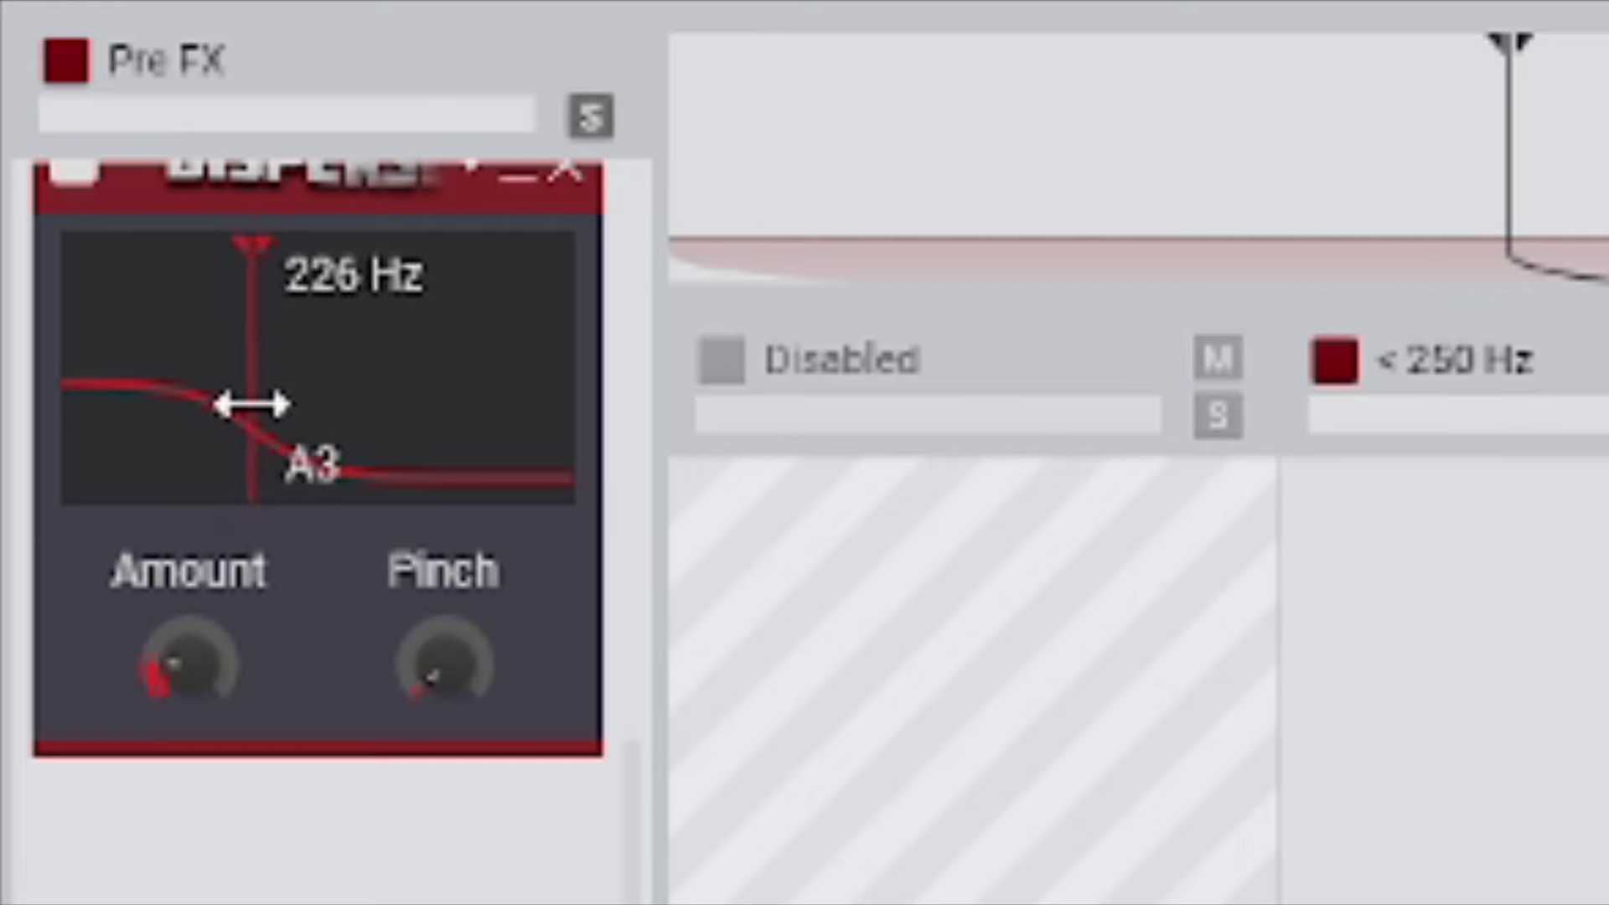
drag(367, 406, 435, 413)
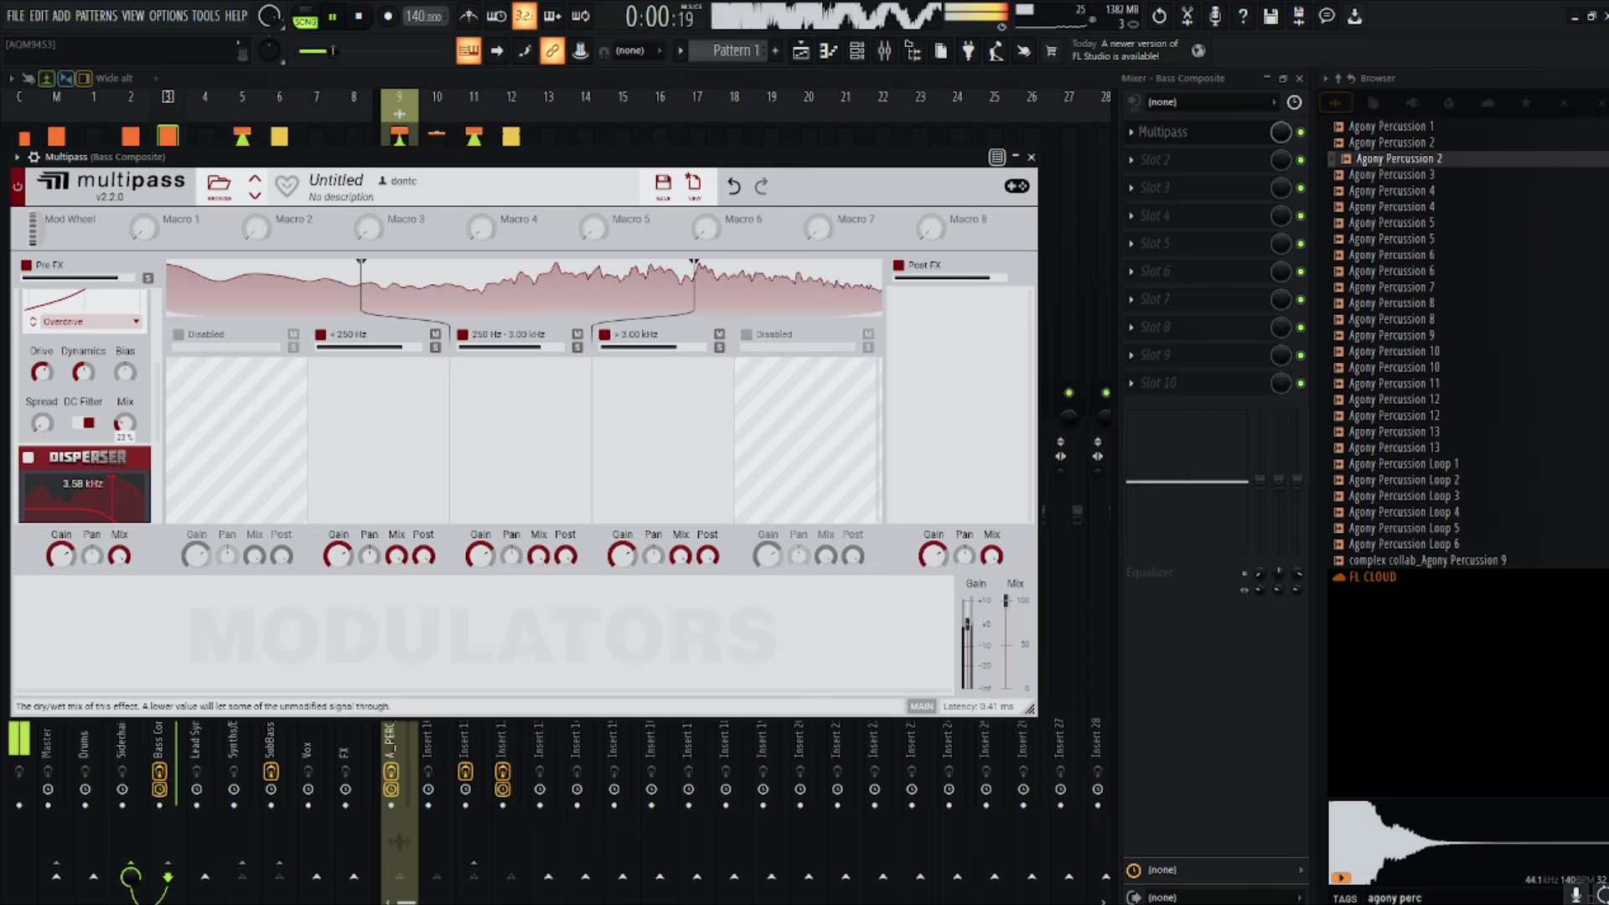
key(space)
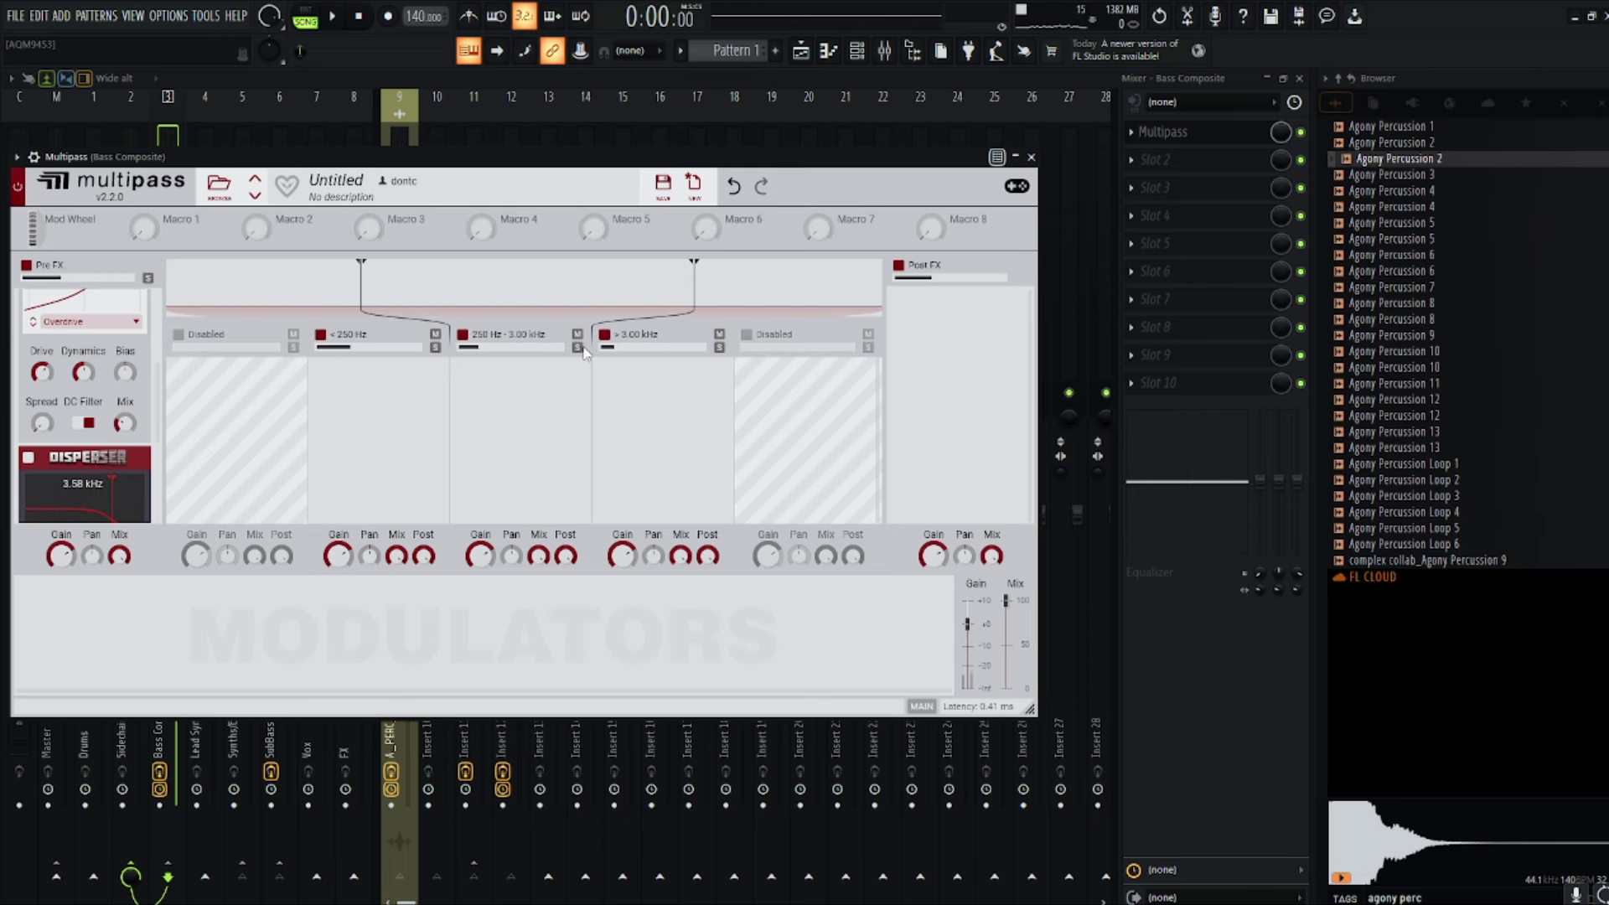
Step: Add a Limiter to Multipass's Post FX lane and raise its input gain
click(520, 396)
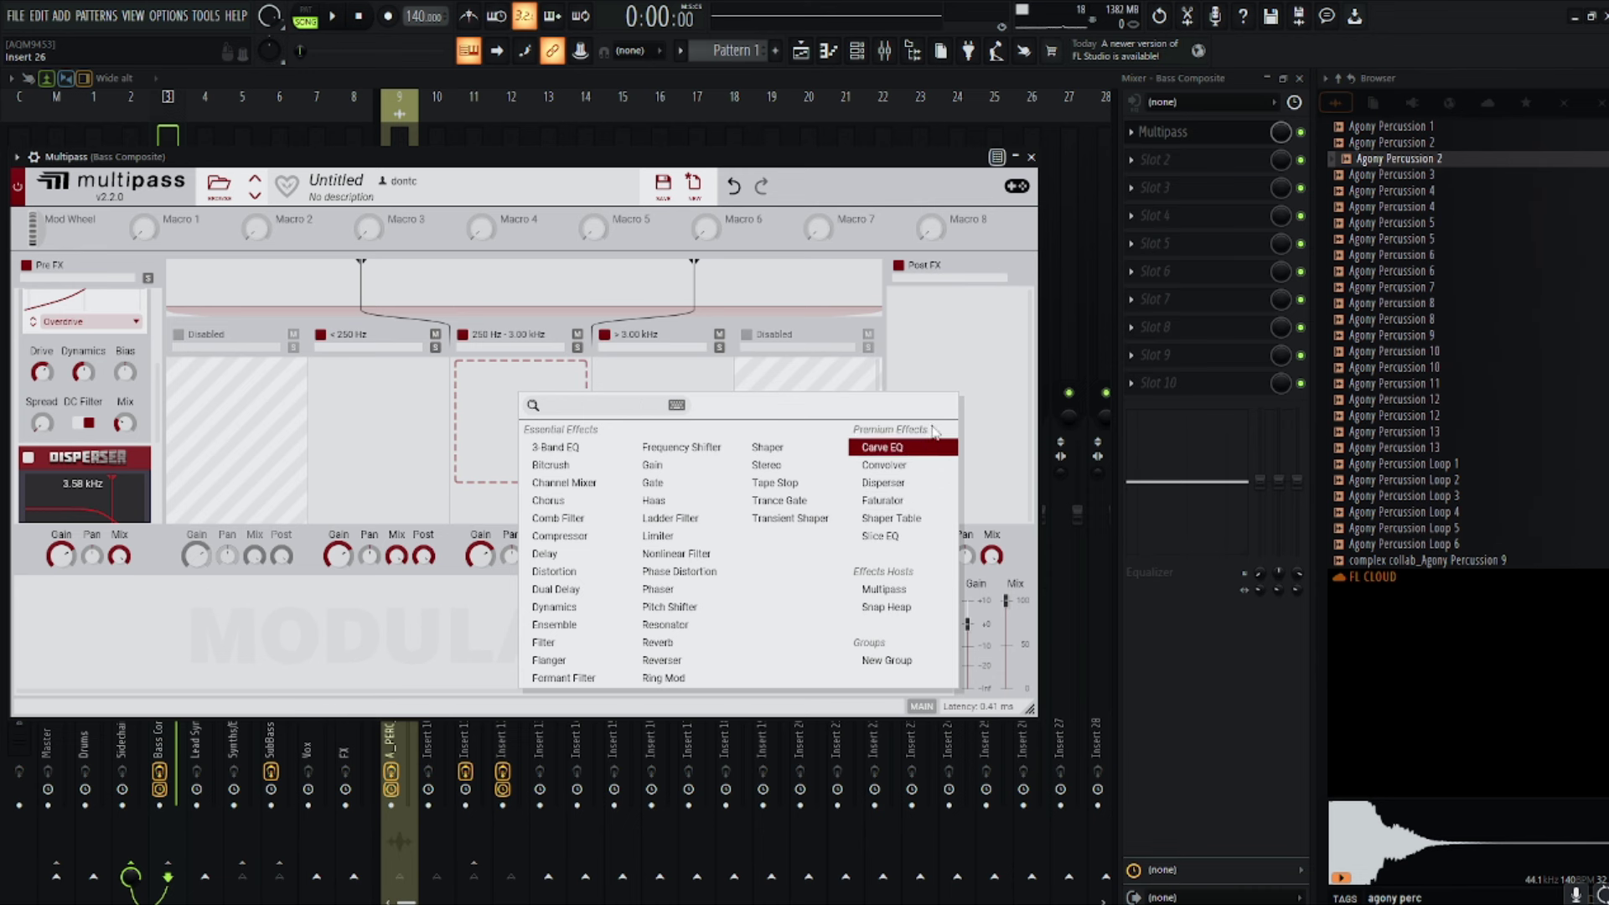
click(520, 390)
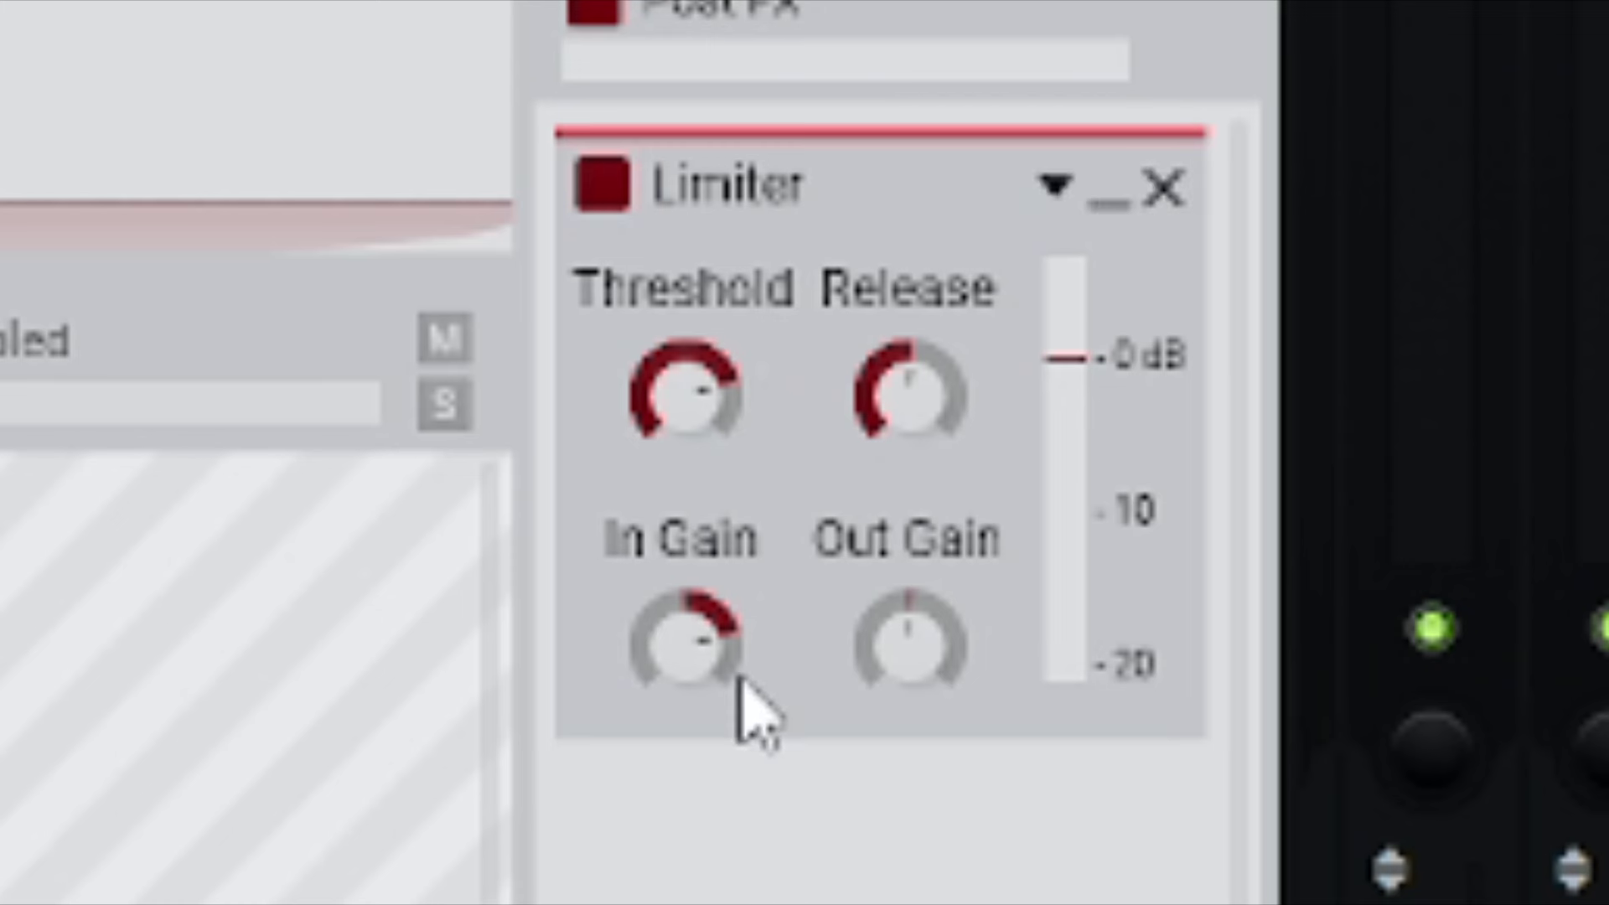
drag(922, 408, 922, 369)
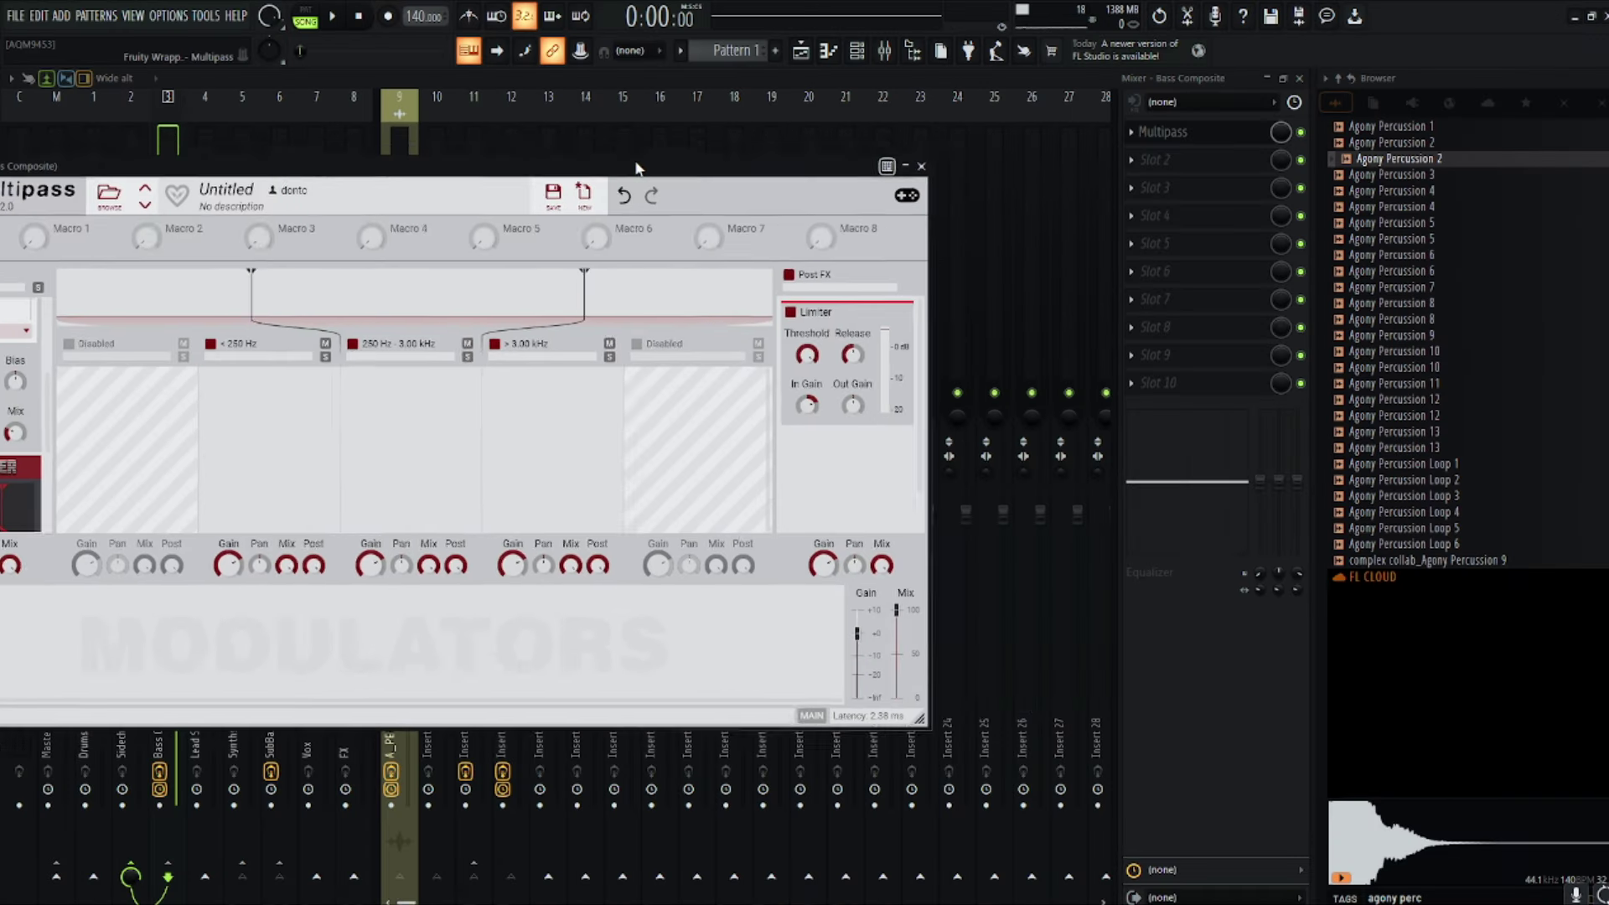
drag(637, 167, 959, 100)
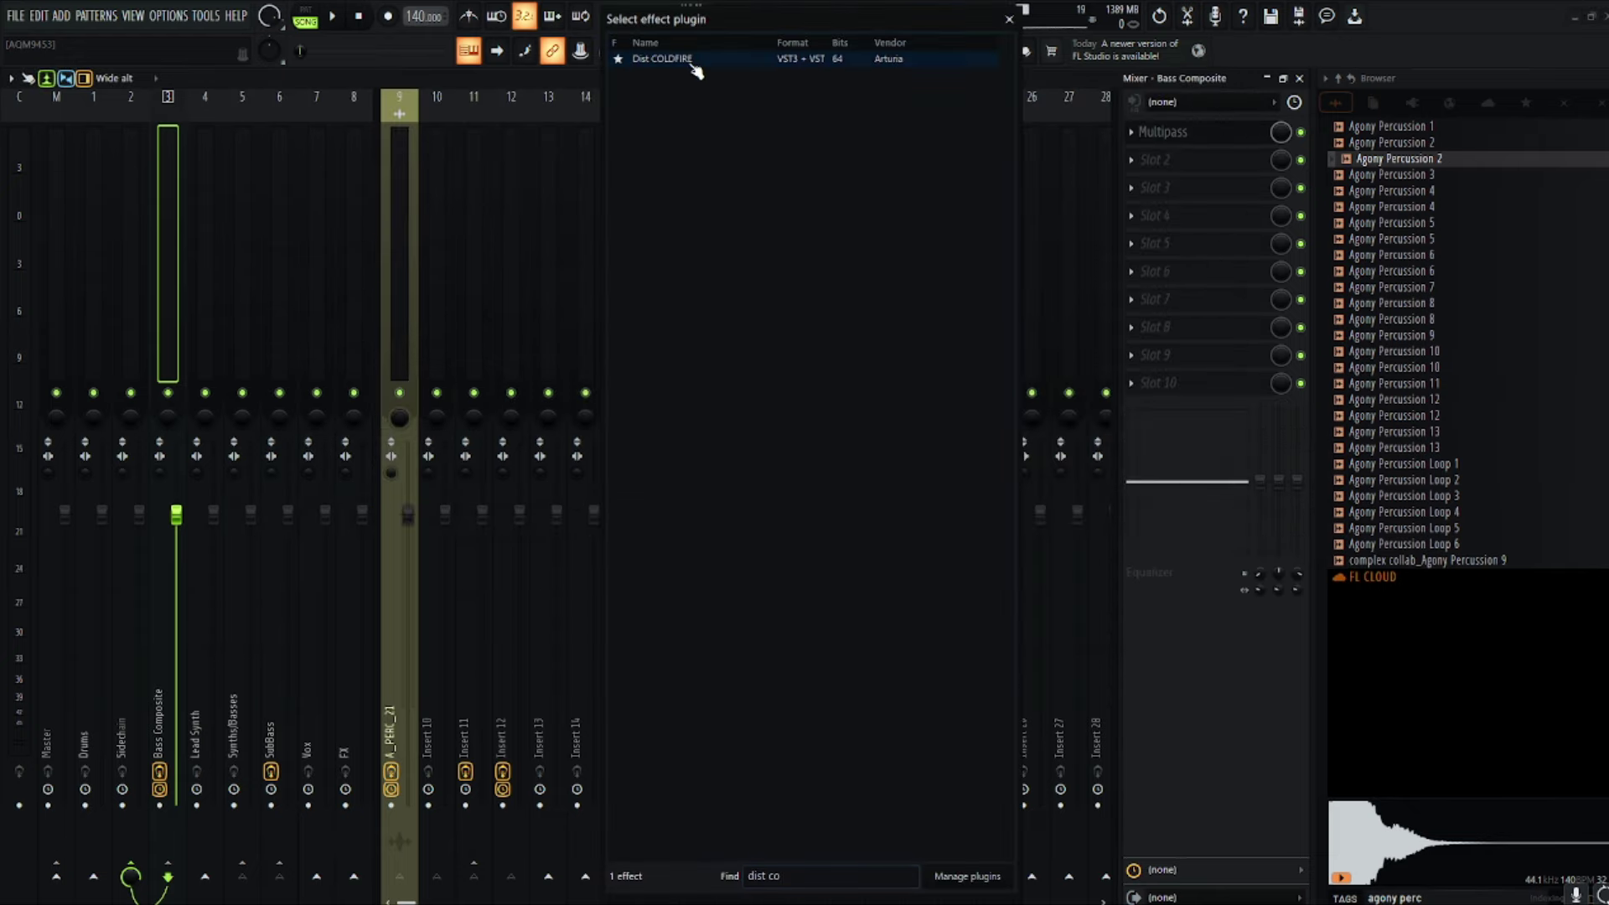
Step: Load Dist COLDFIRE in the second slot of the Bass Composite track and bypass Multipass
key(Return)
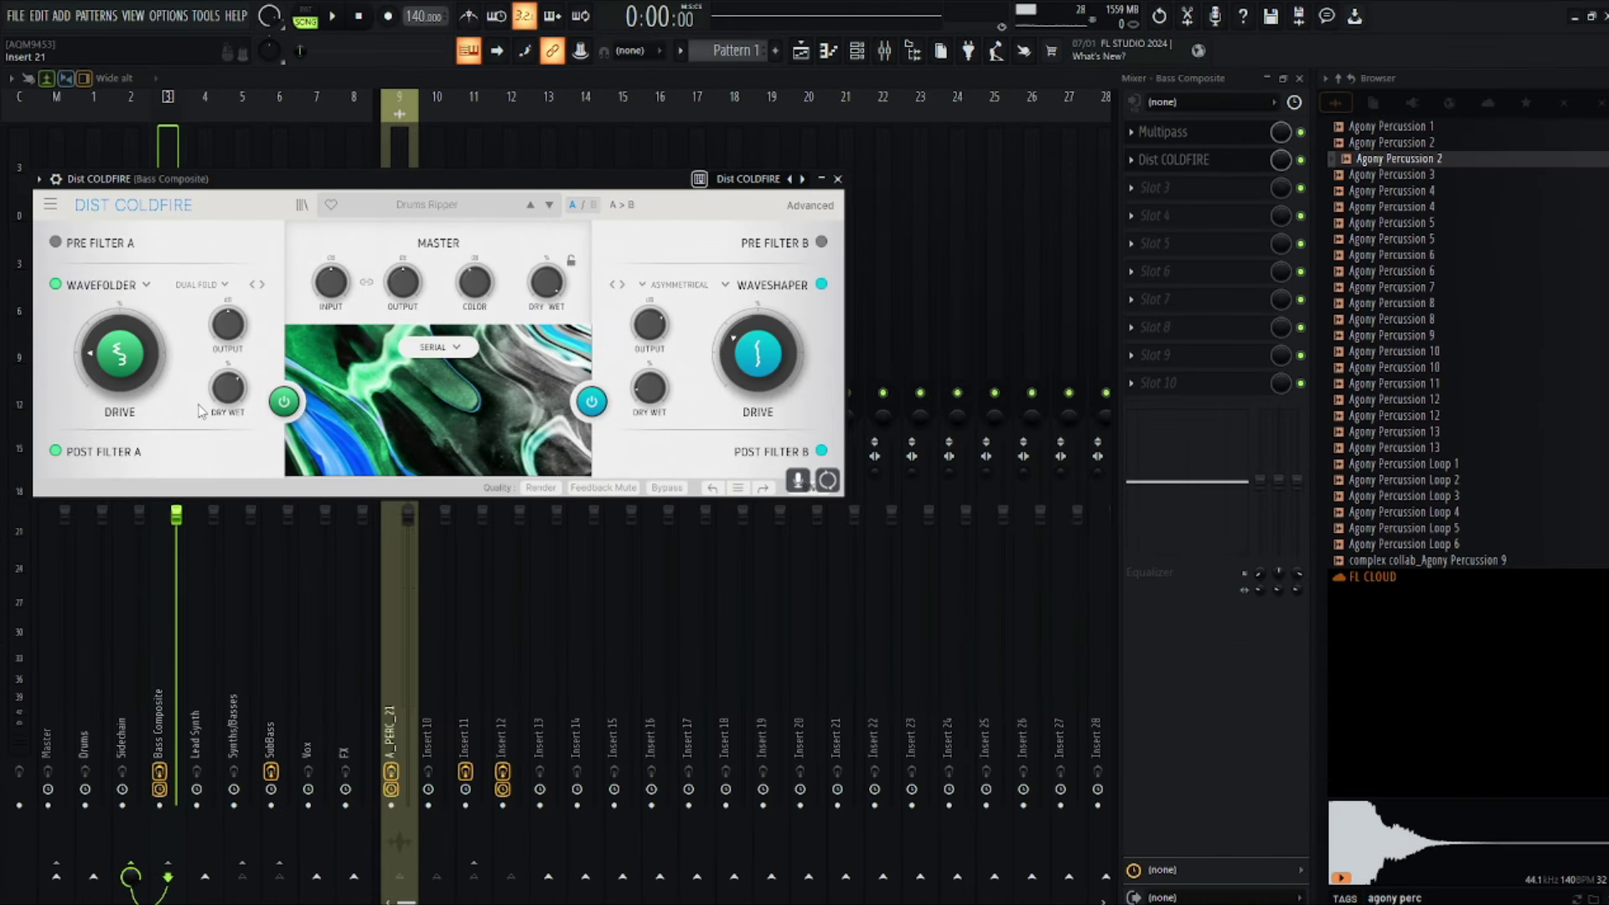
key(Escape)
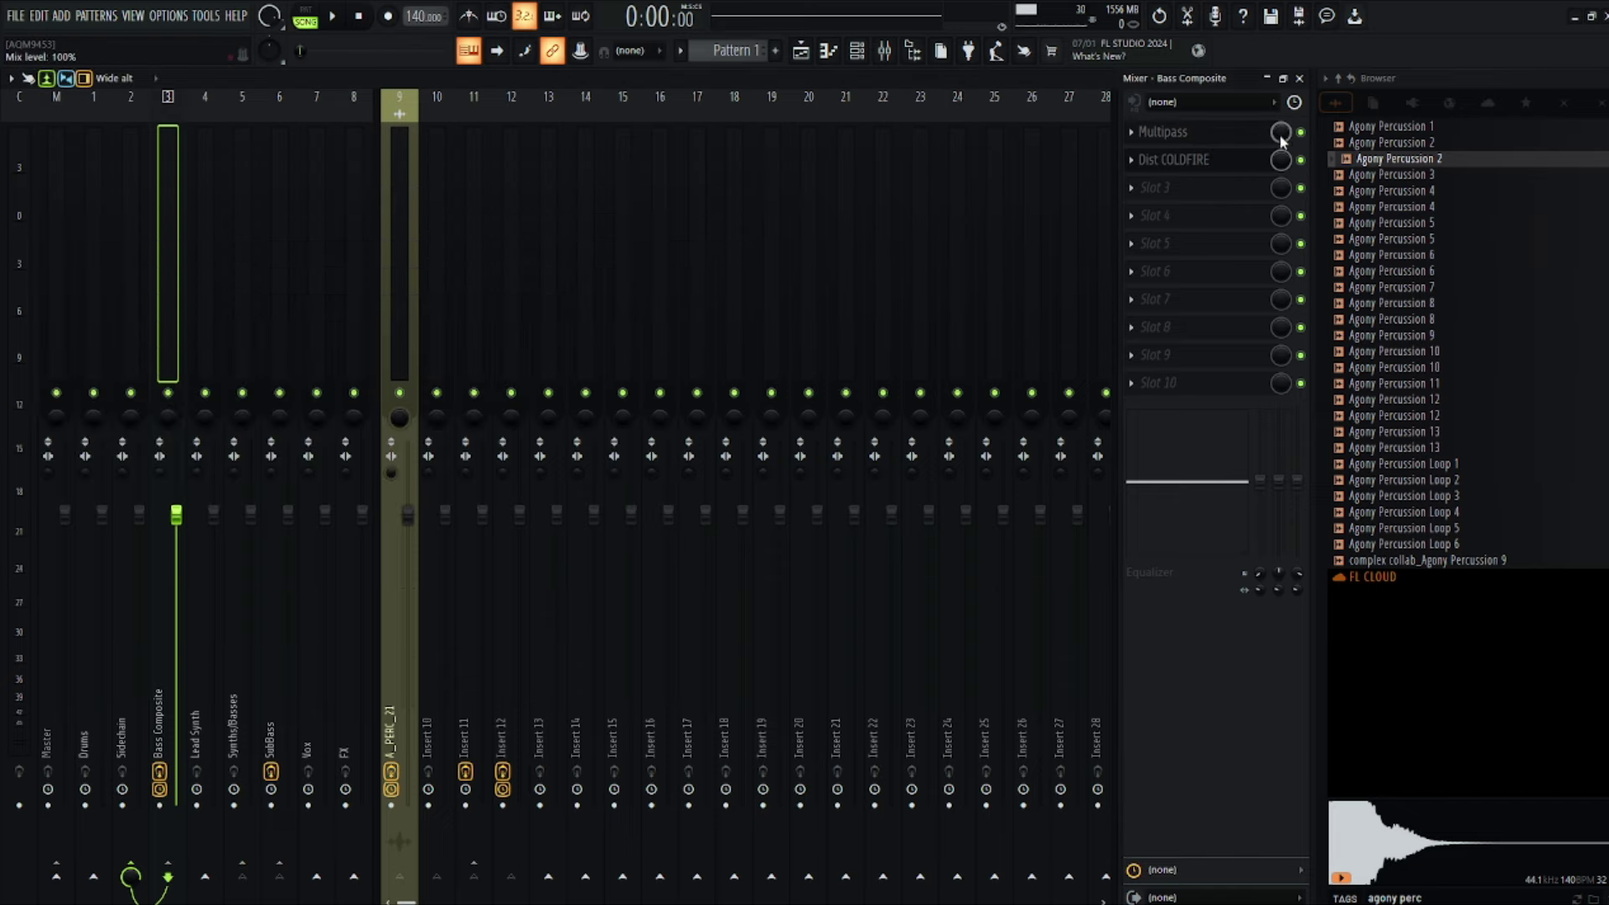
click(1254, 133)
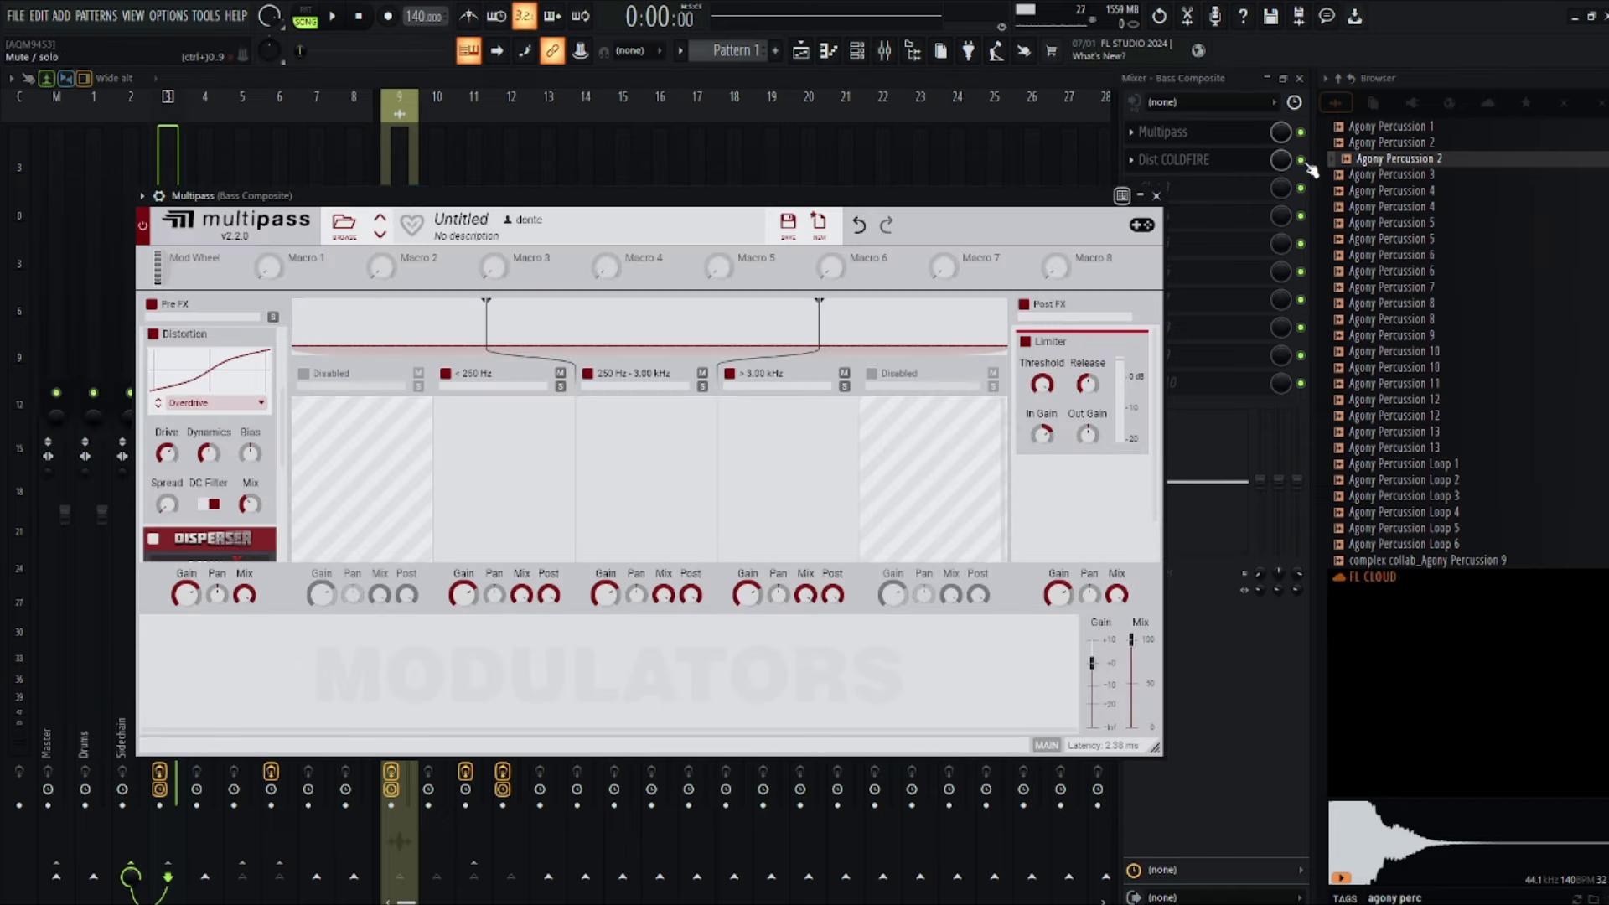
click(1301, 133)
Step: Set Dist COLDFIRE to parallel mode with a Bit Crusher and an Overdrive Force stage, and audition it
click(1257, 165)
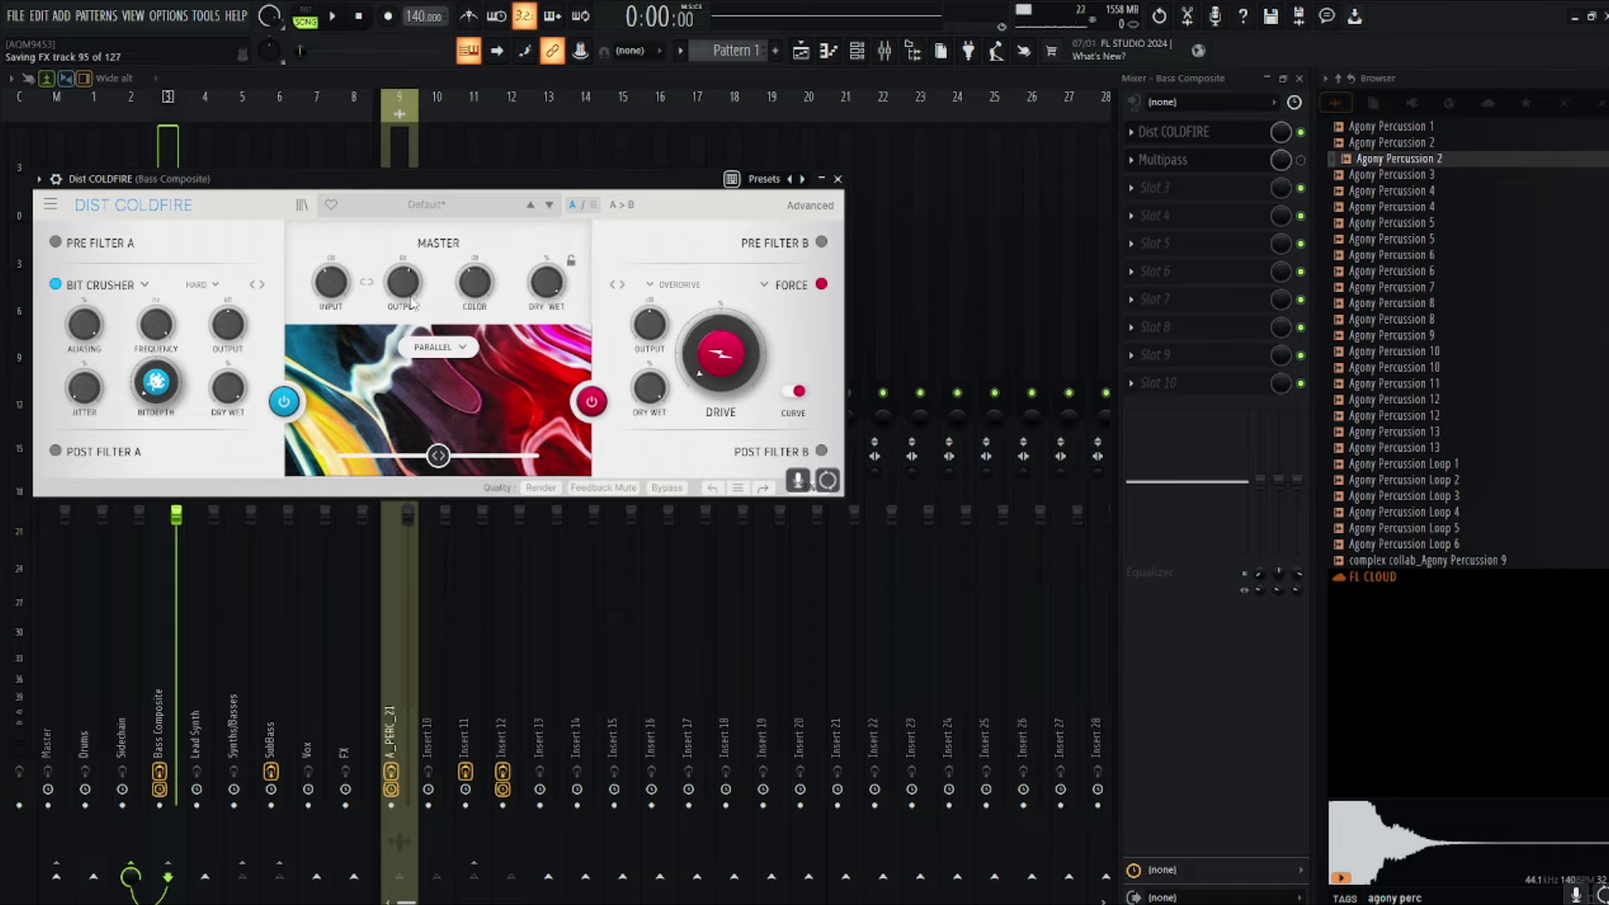
key(space)
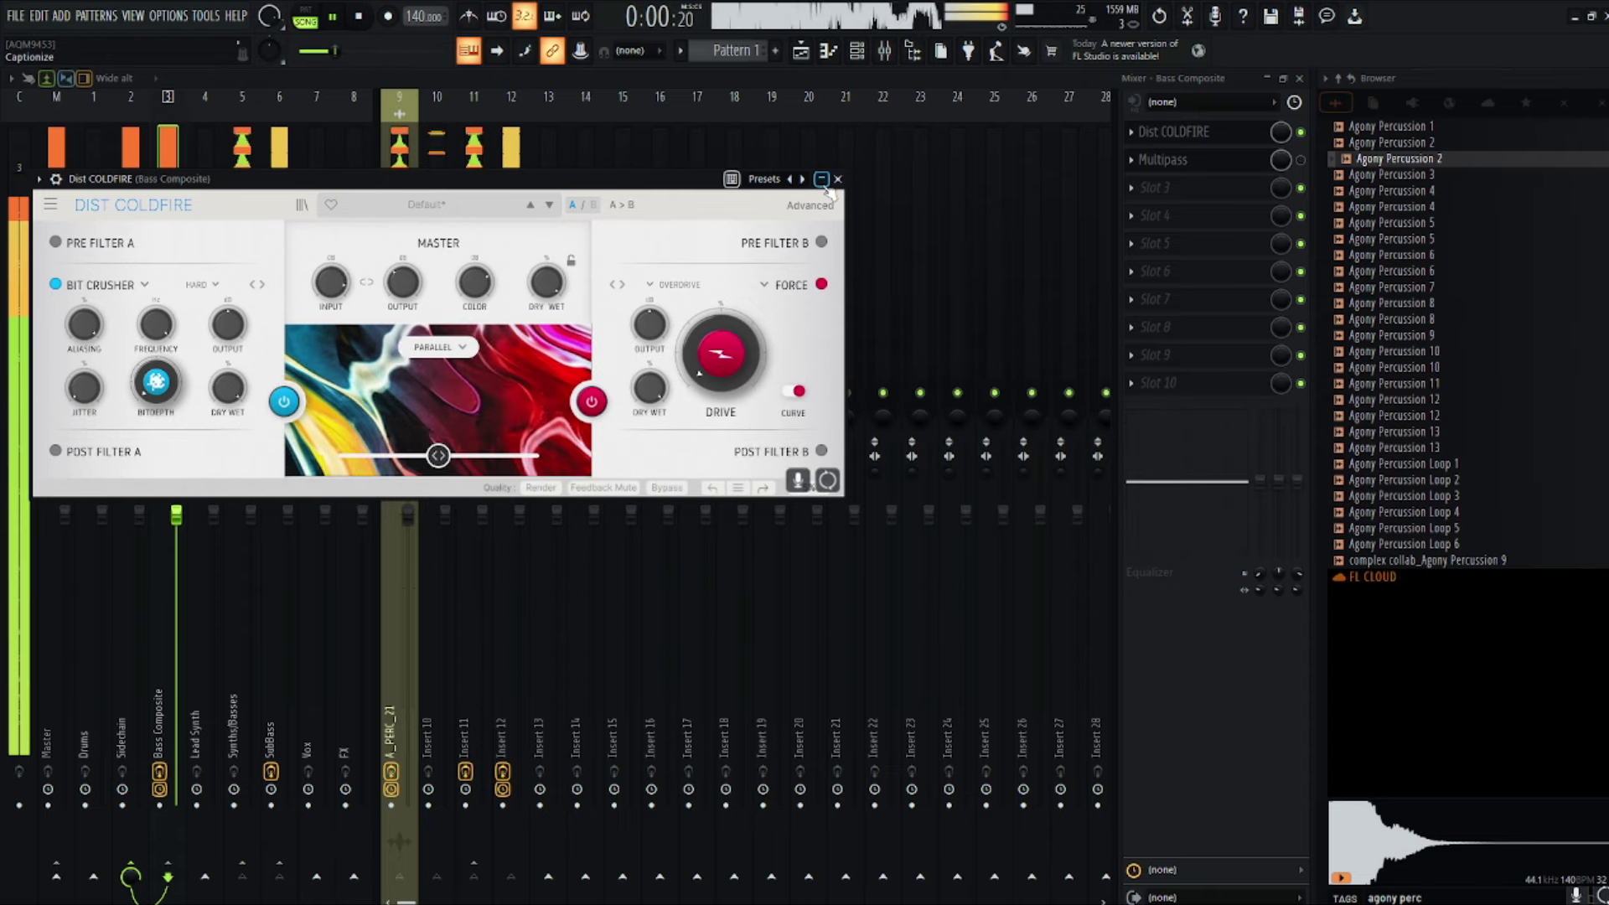
click(837, 179)
key(space)
Step: Find GClip among the effect plugins and load it in the third slot of the Bass Composite track
click(1132, 188)
click(399, 30)
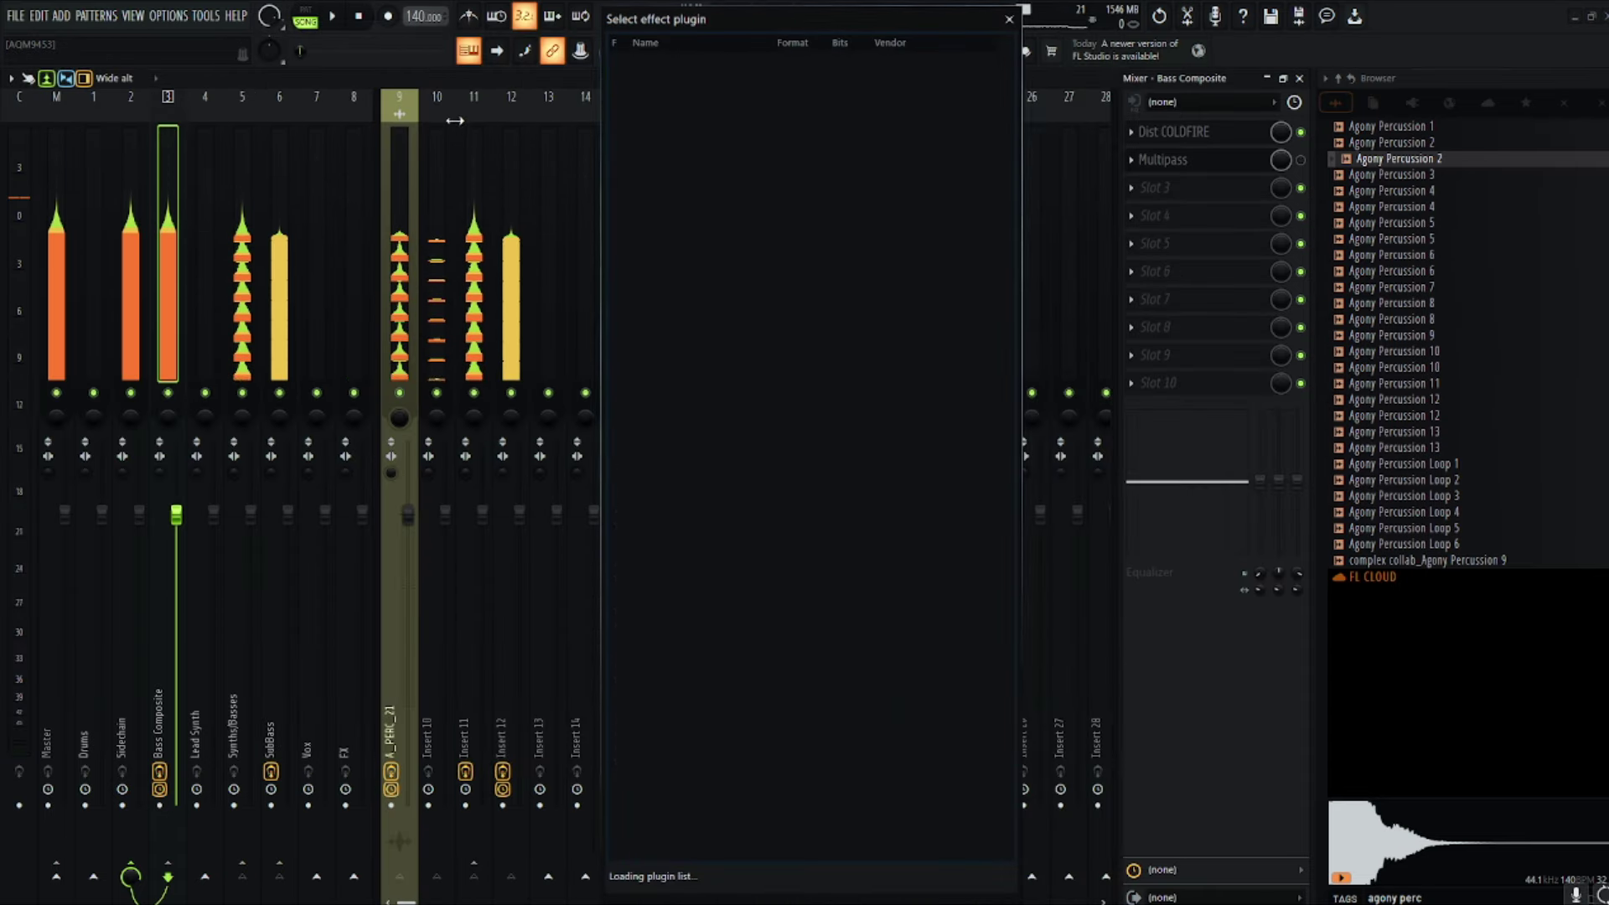
text(gclip)
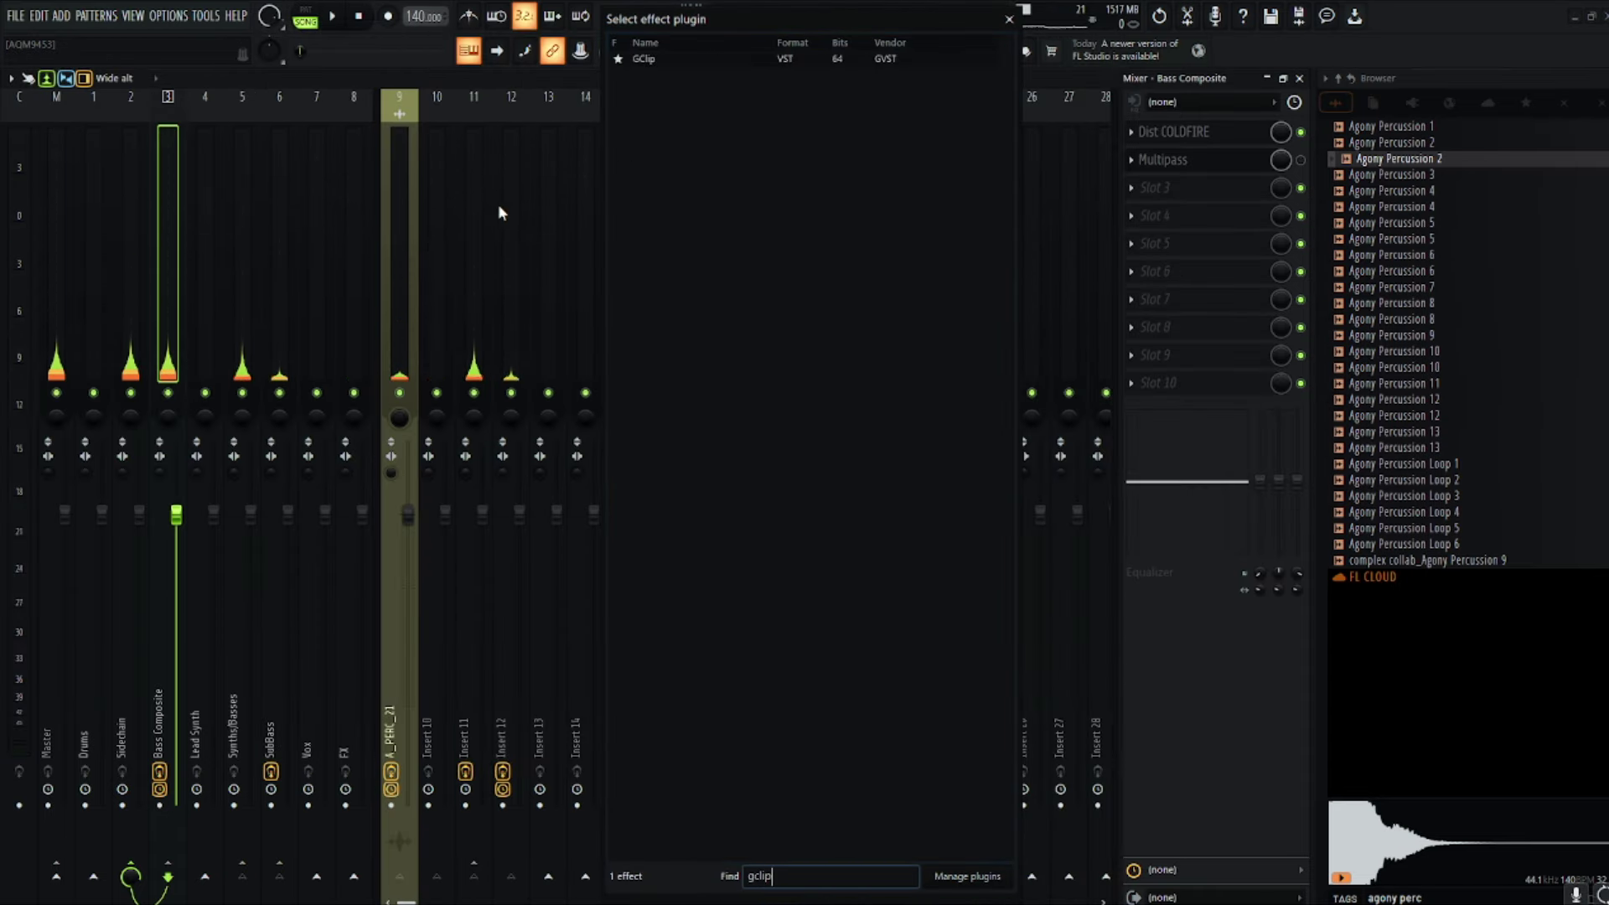
click(668, 62)
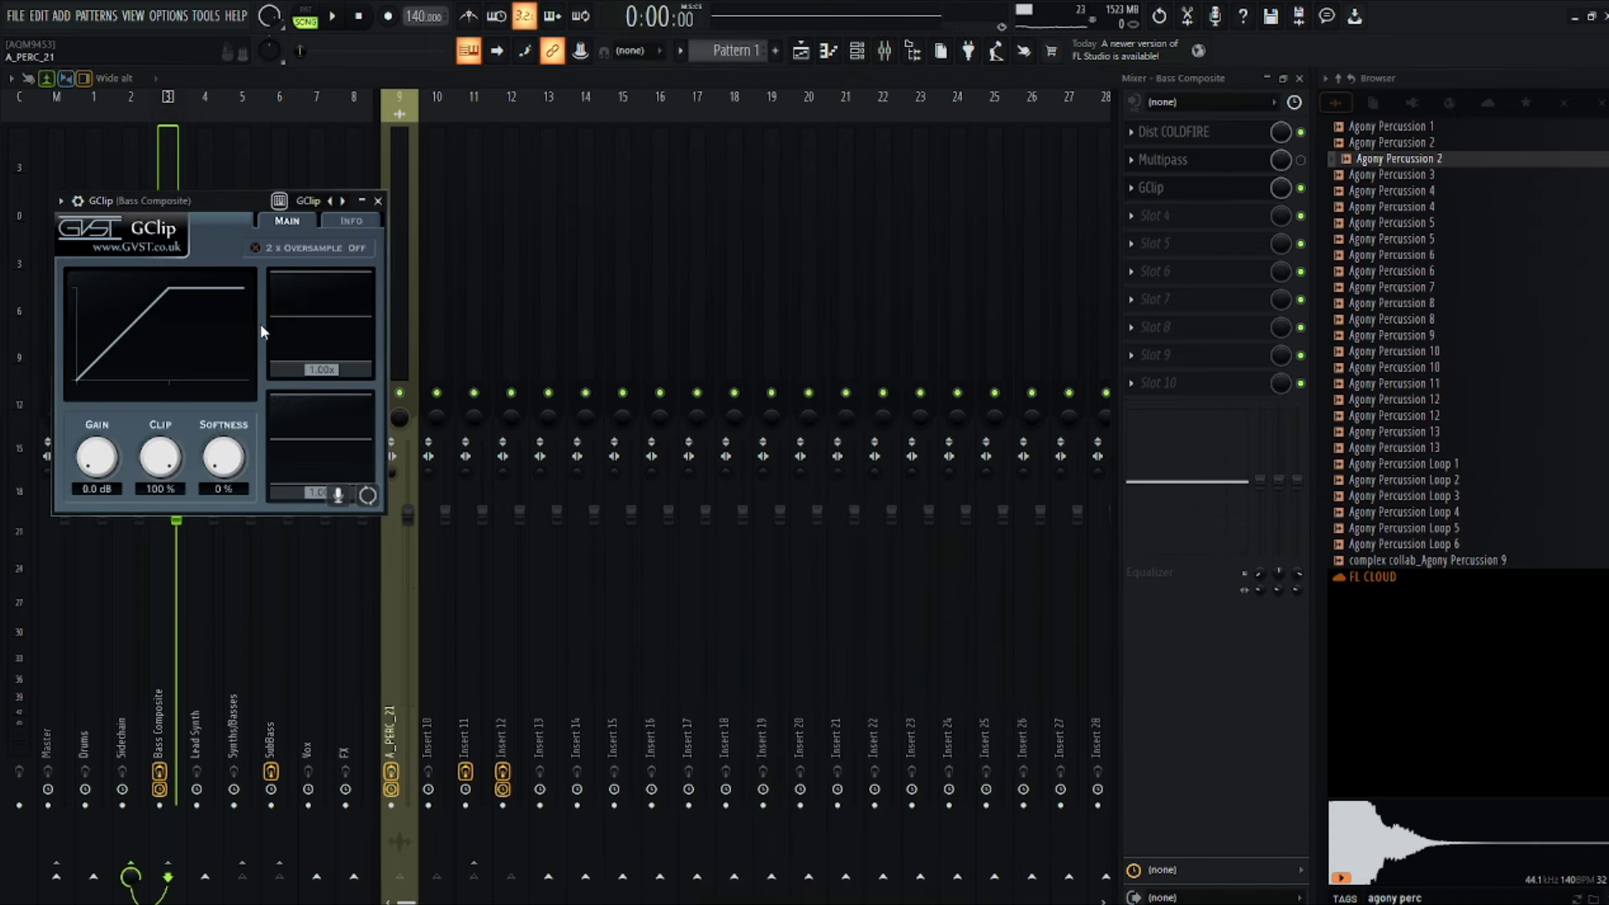
click(1156, 216)
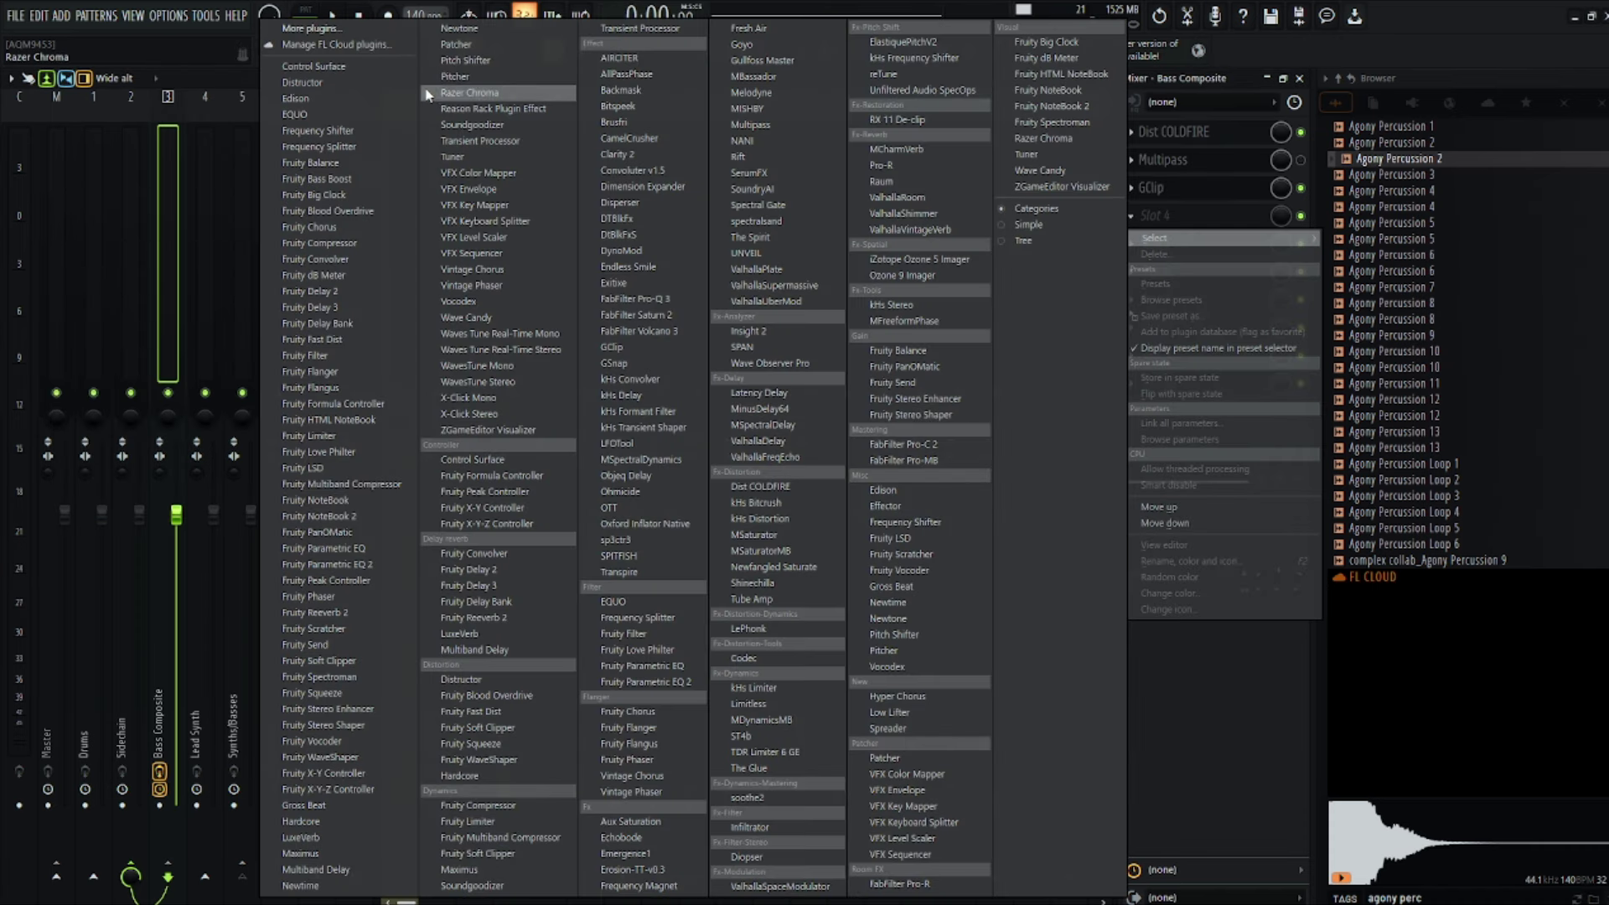
click(312, 29)
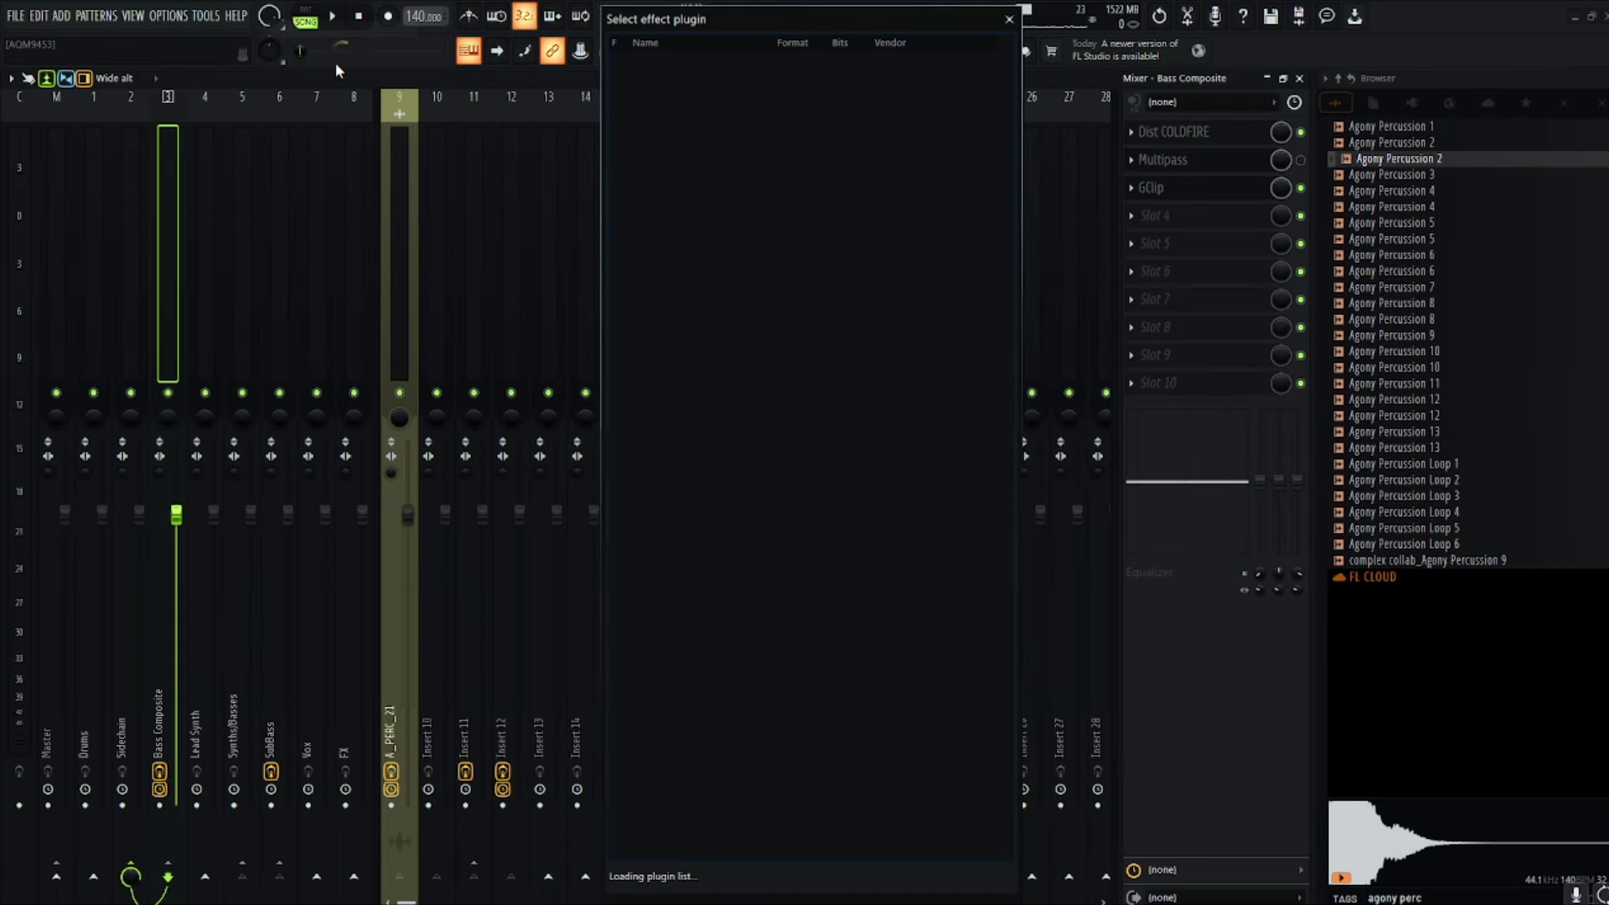
text(ott)
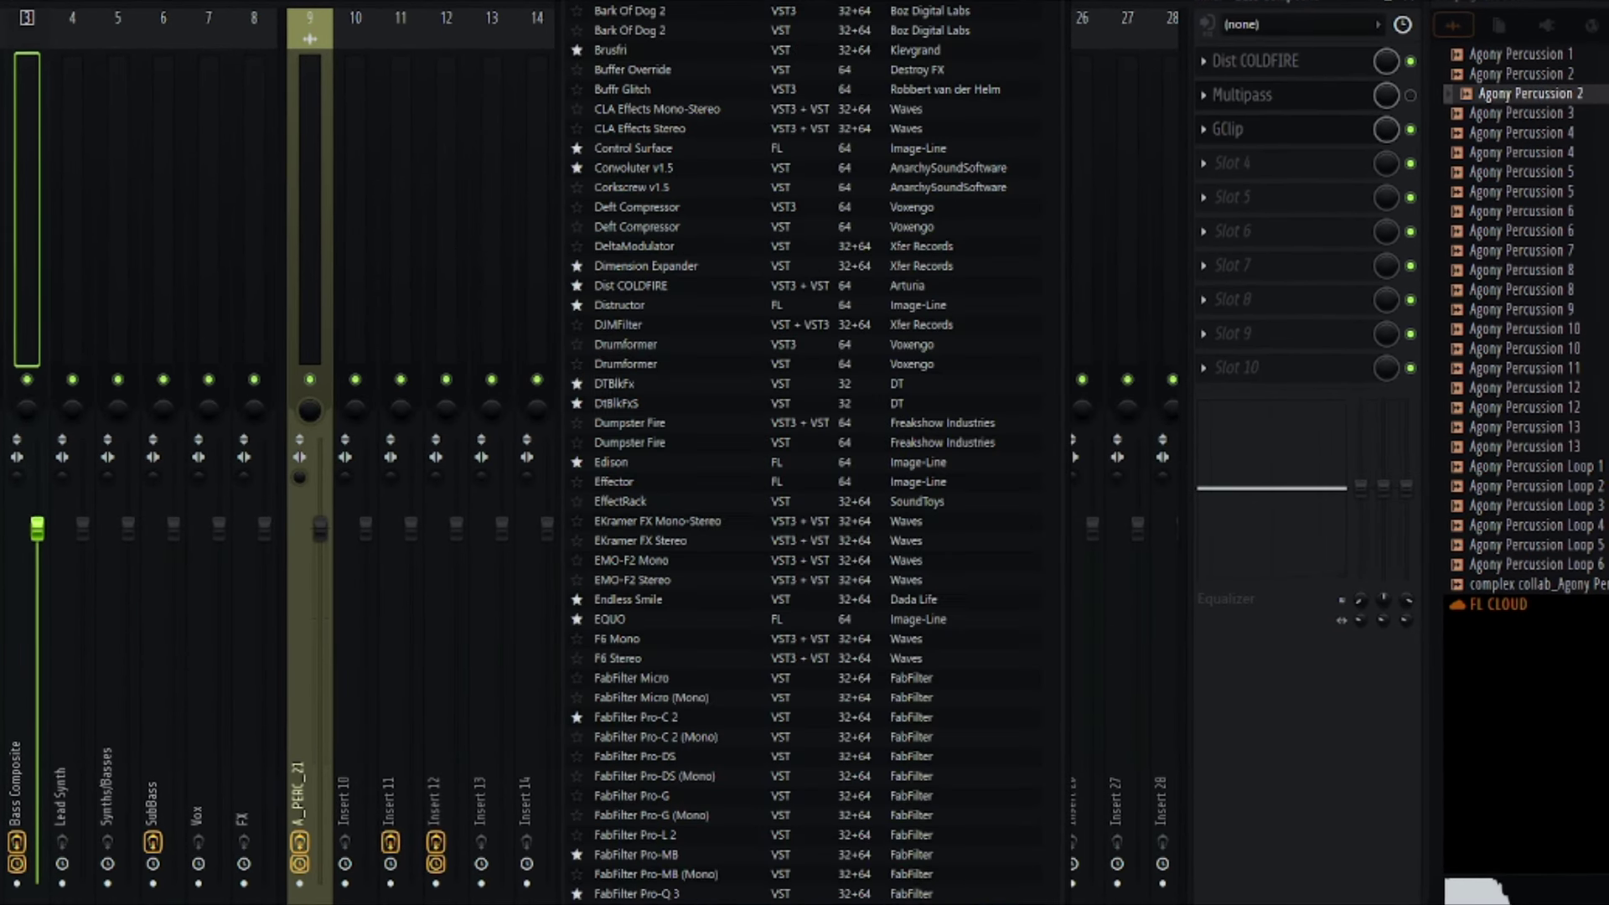
text(fruity)
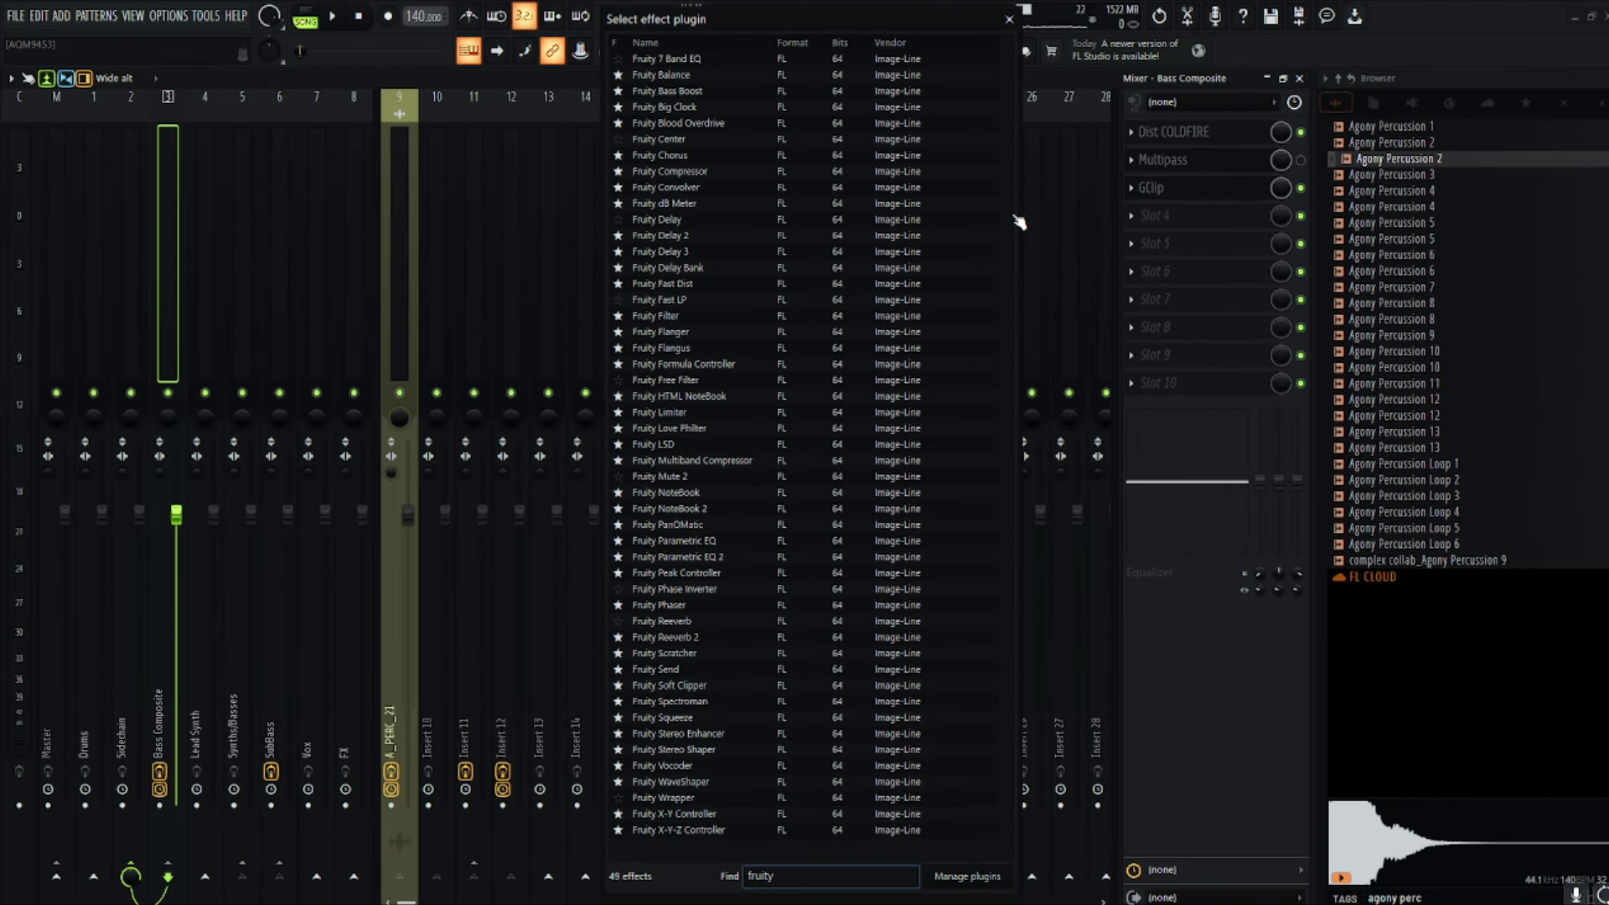
click(1010, 19)
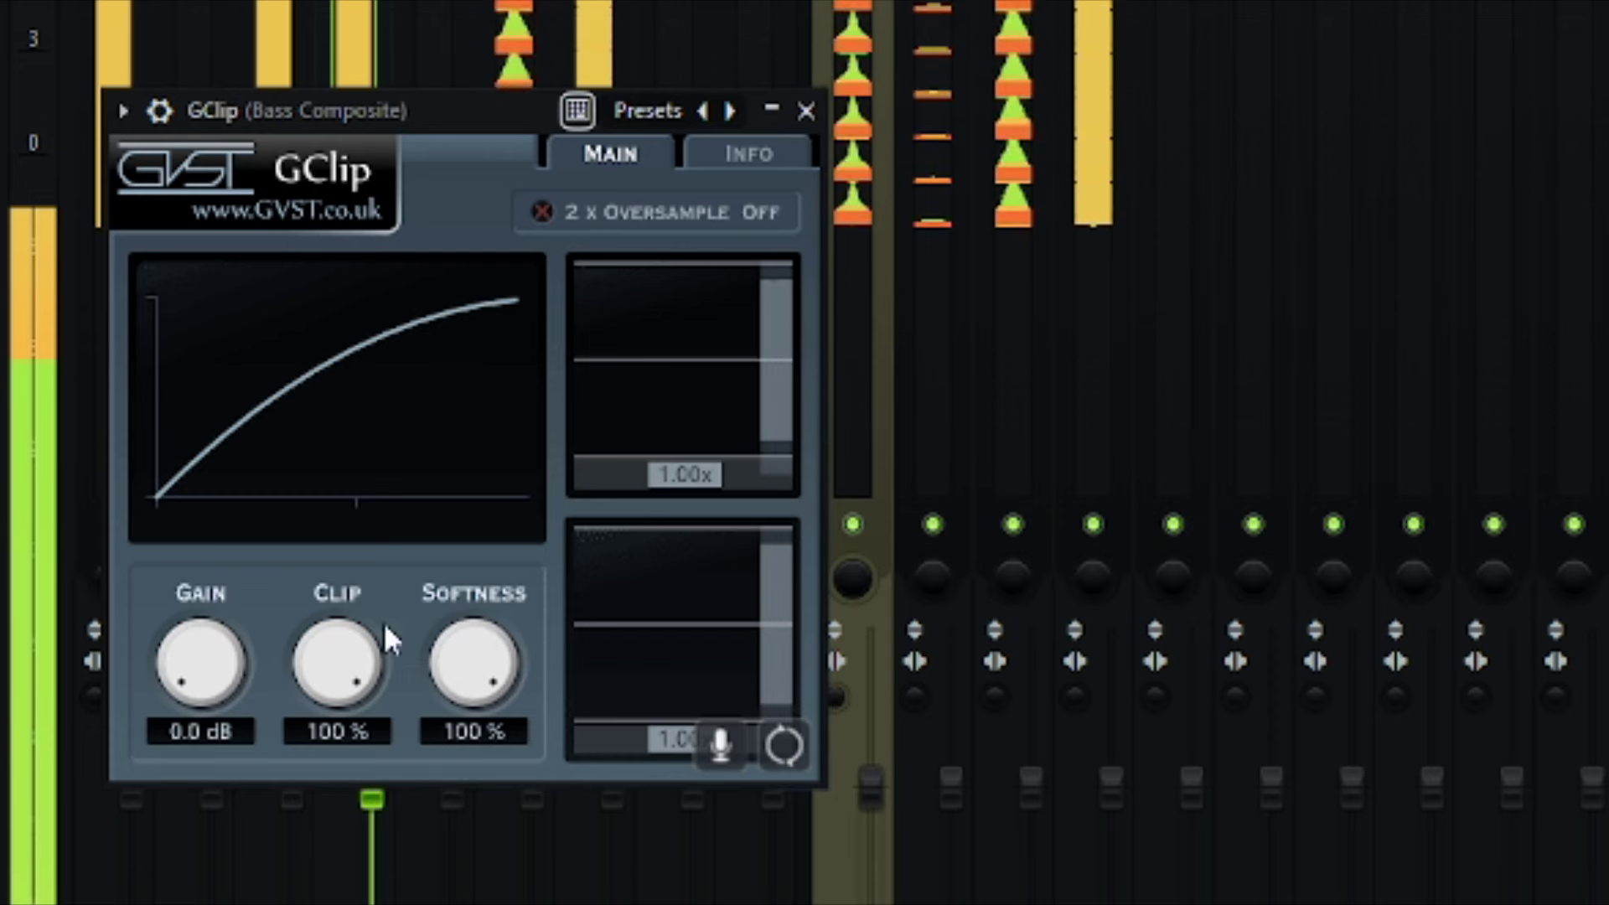
Step: Set GClip's softness to 100% and adjust its gain and clip amounts by ear during playback
drag(205, 707, 215, 611)
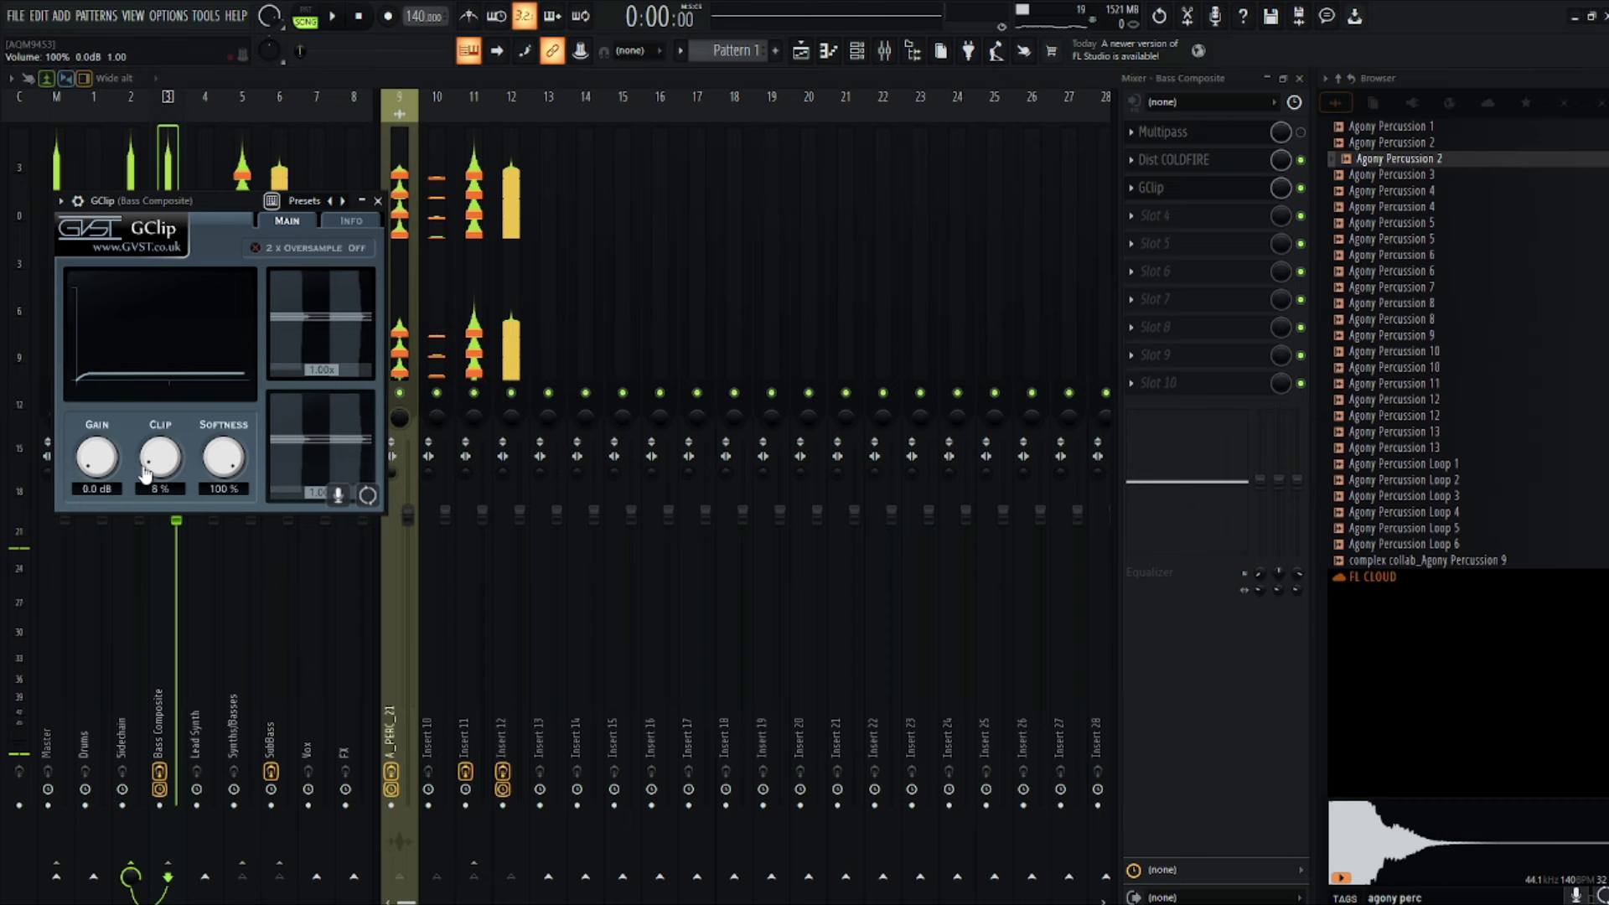
drag(145, 473, 150, 336)
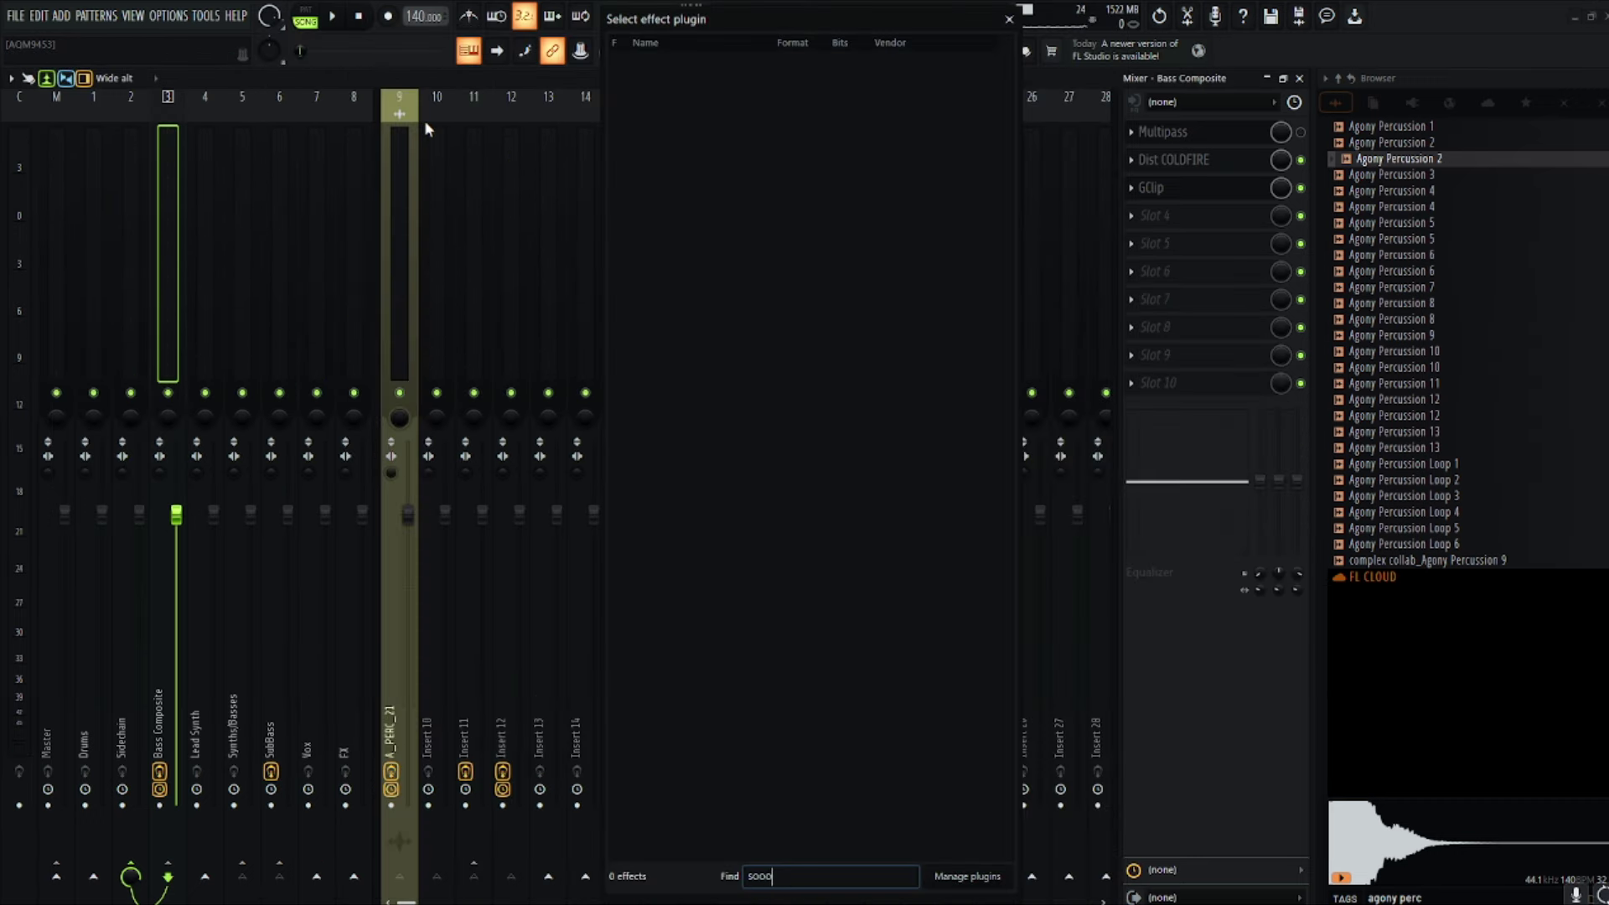
Step: Load soothe2 in slot 5 and raise four bands to 12 dB around 5 to 6 kHz, with depth 18.0 and sharpness and selectivity 10.0
key(BackSpace)
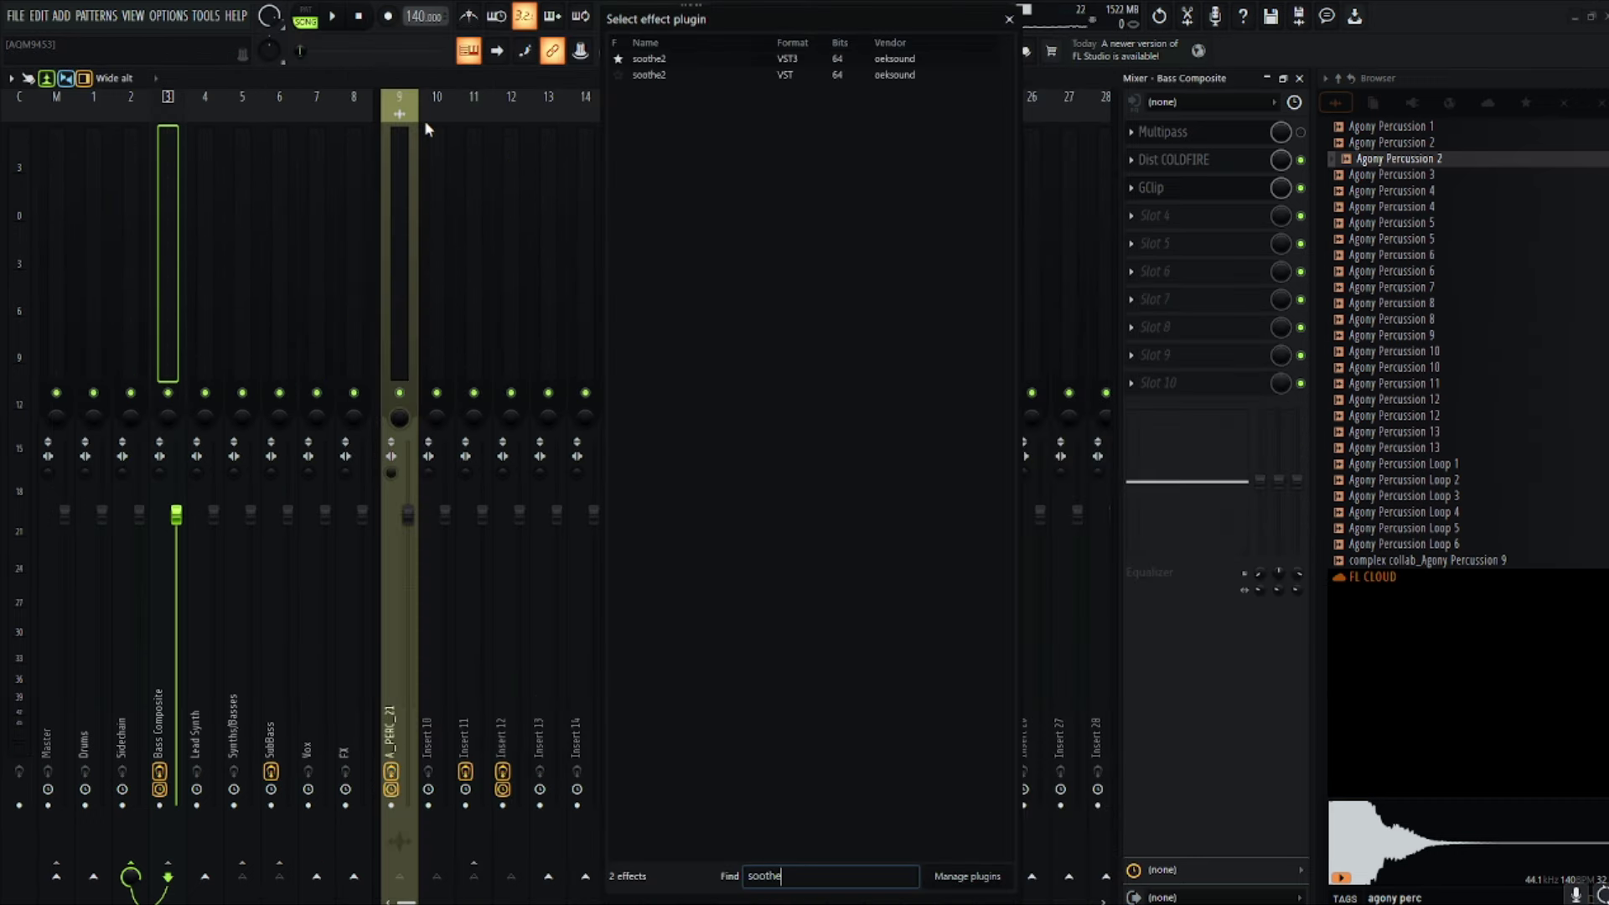
key(Return)
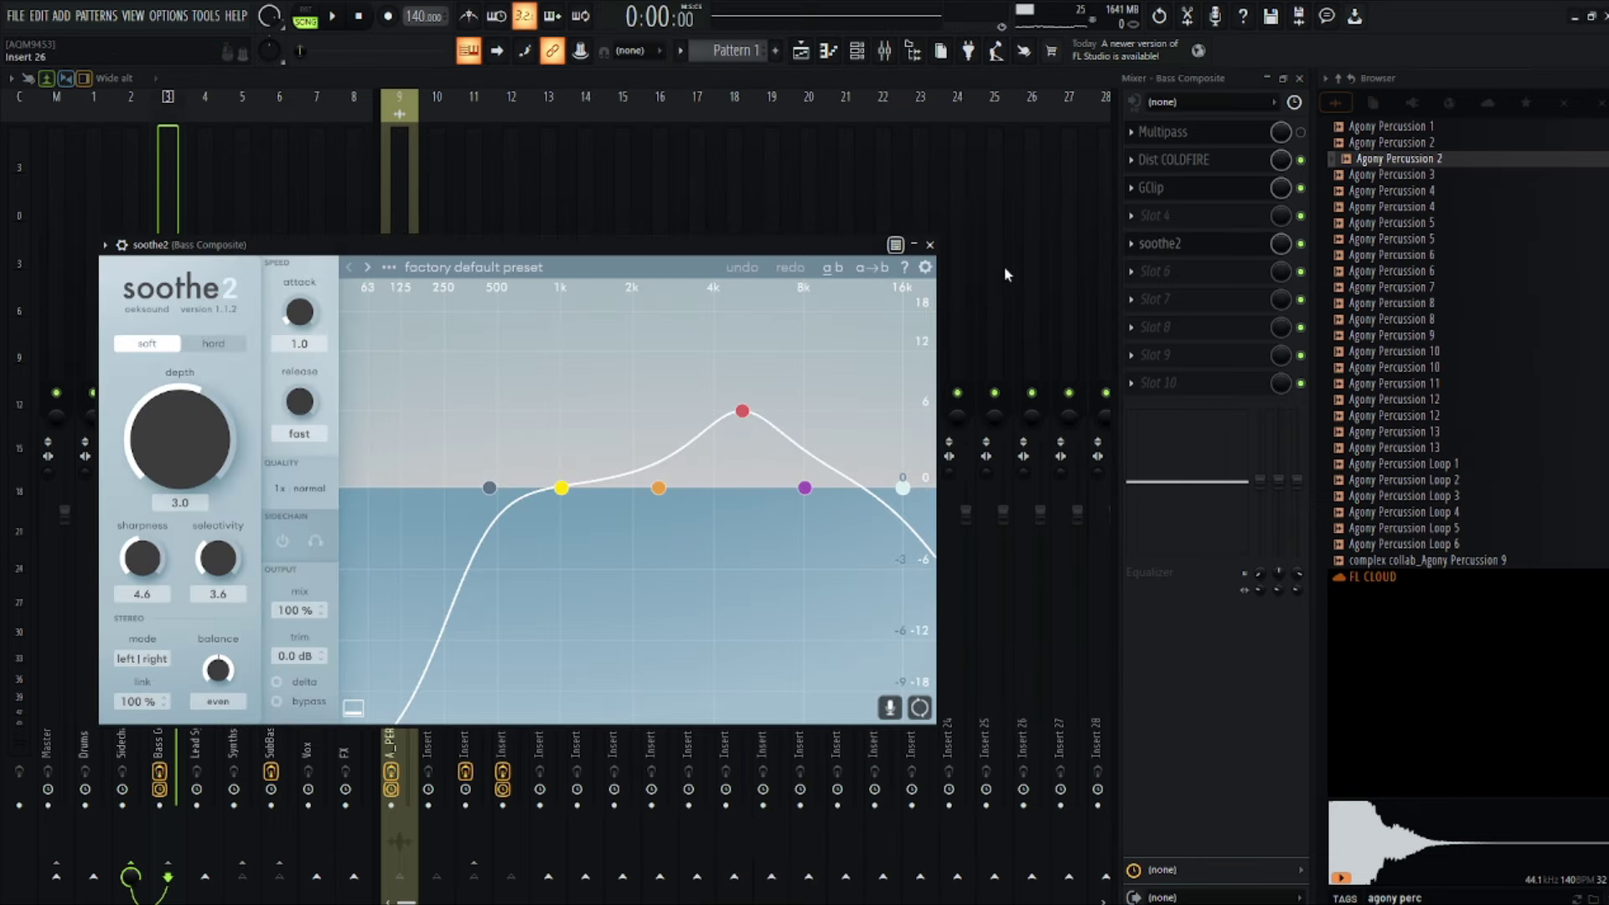
drag(745, 419, 744, 348)
drag(804, 488, 738, 351)
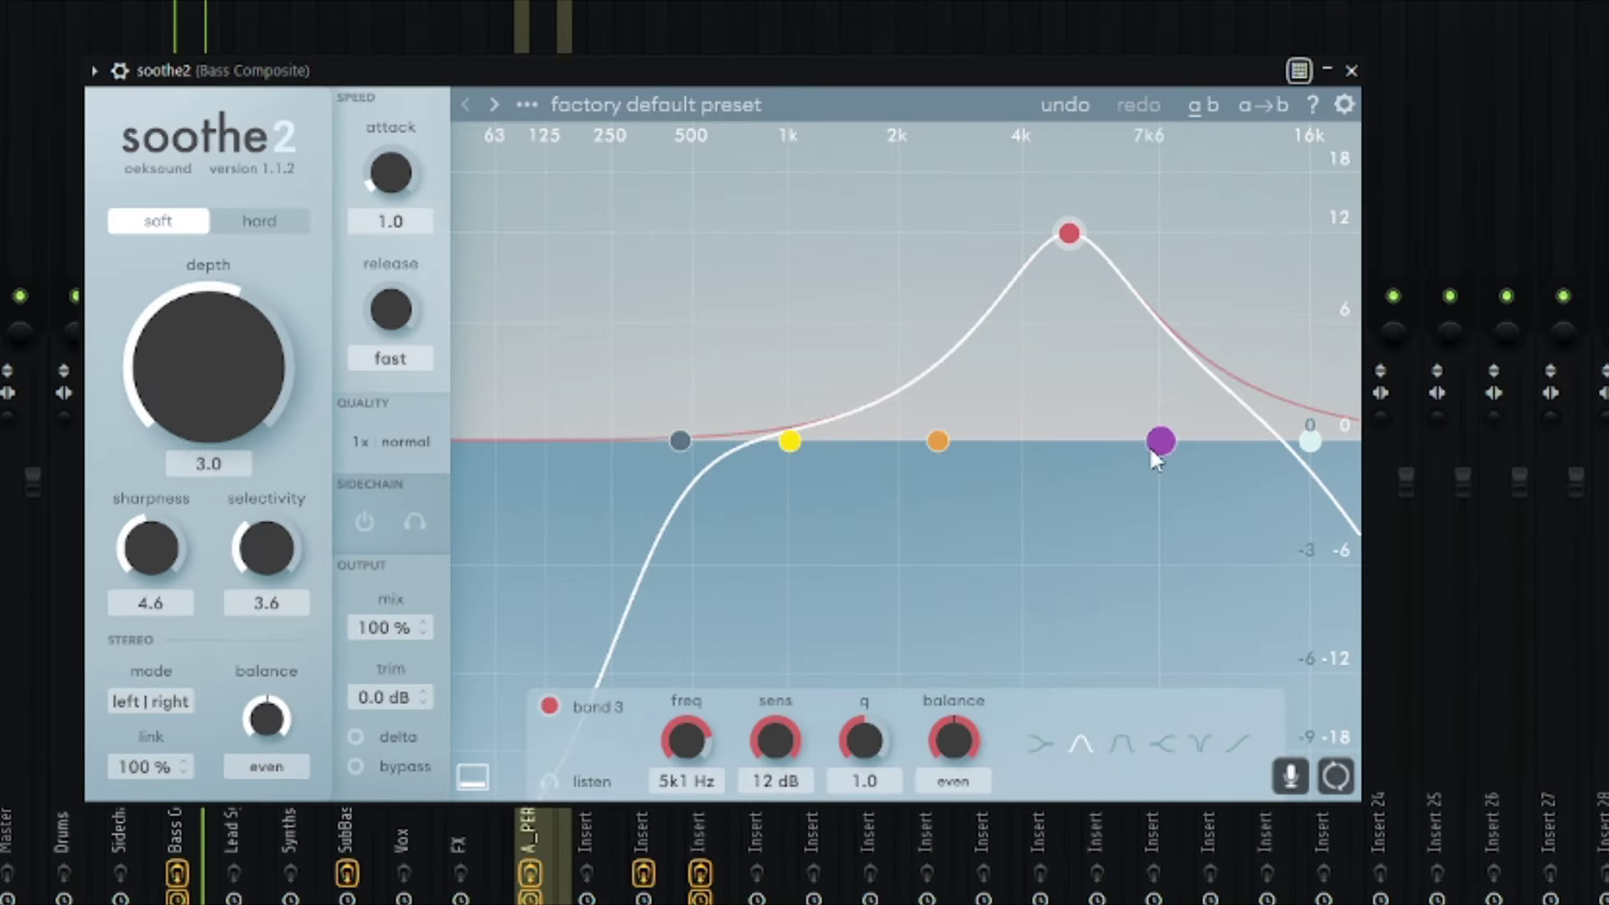
drag(938, 440, 1067, 144)
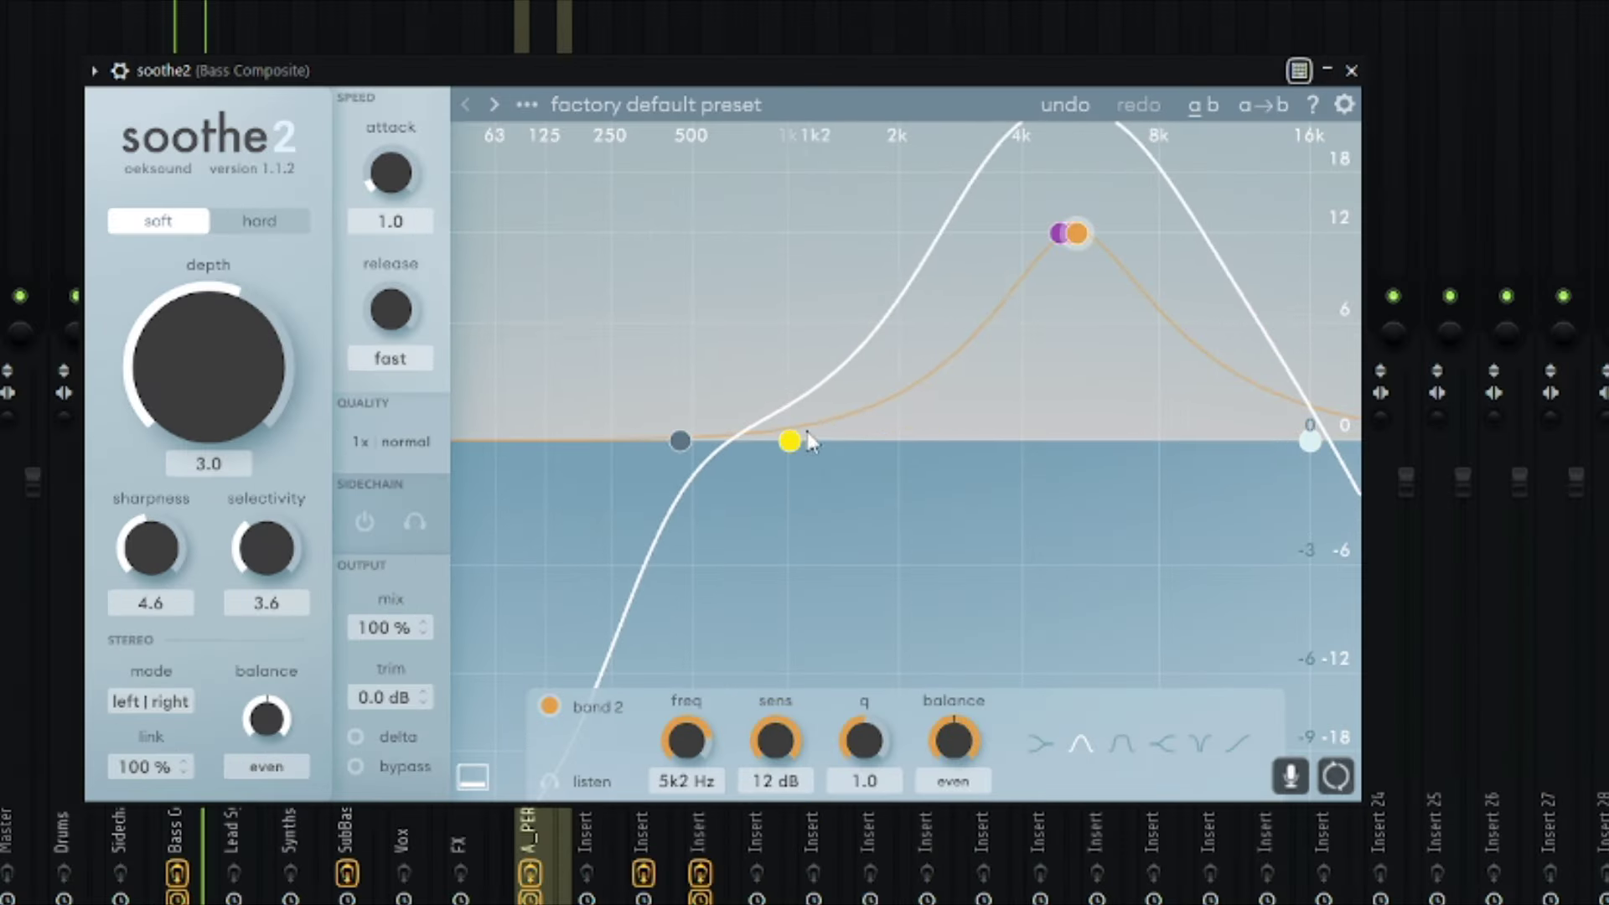
drag(808, 434, 1093, 122)
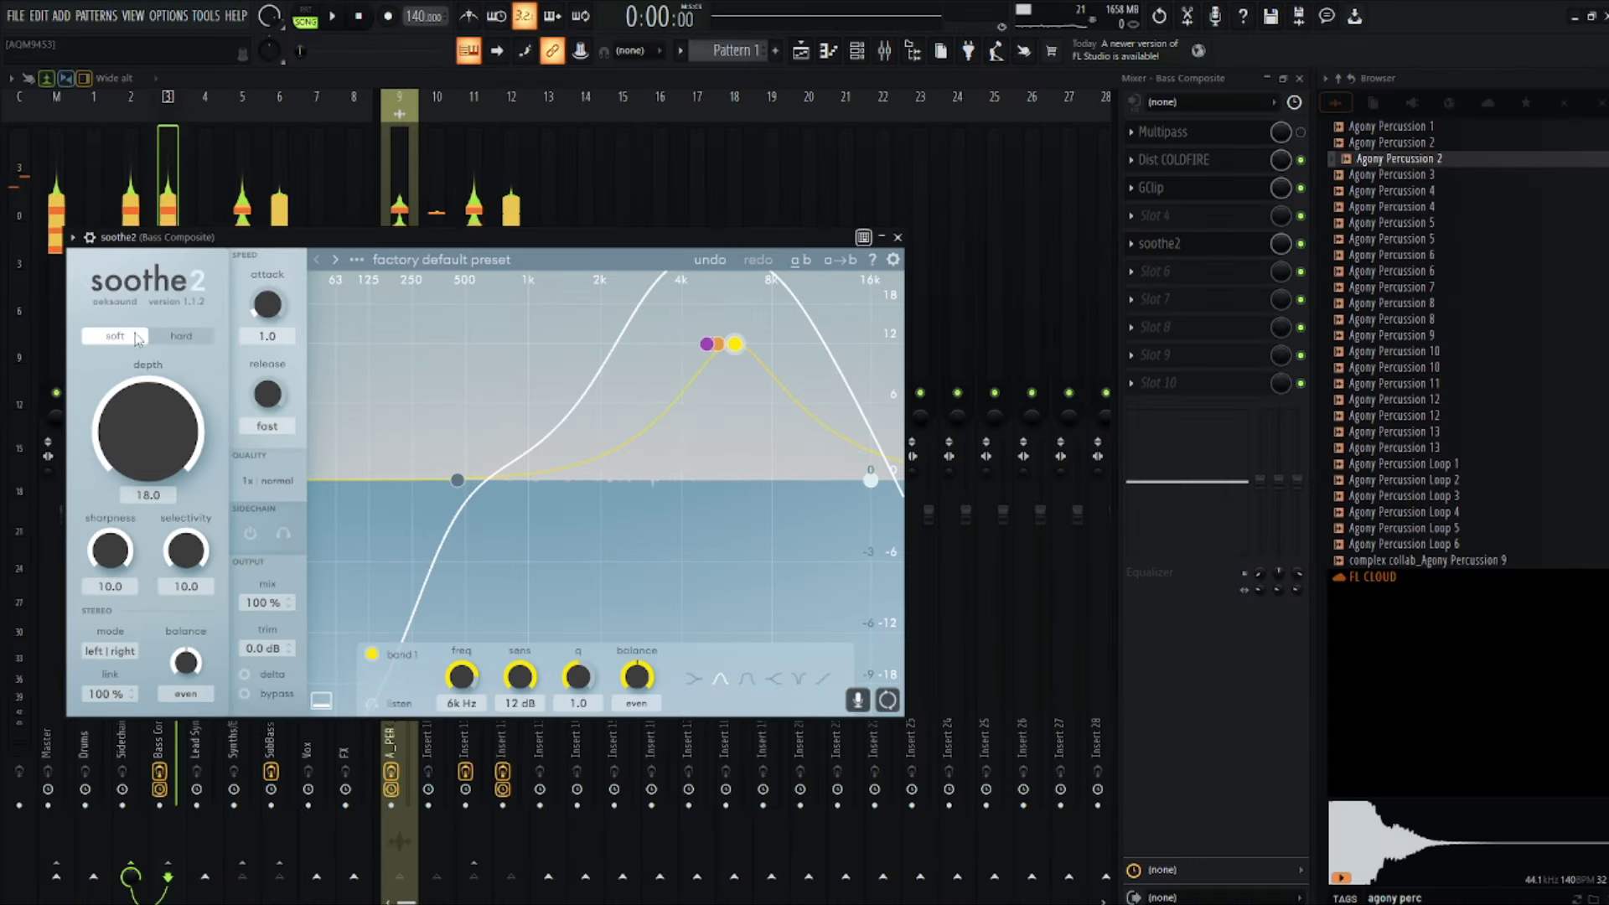
Step: Load the "De-mudding the bass" preset from soothe2's Bass presets
click(359, 261)
click(396, 498)
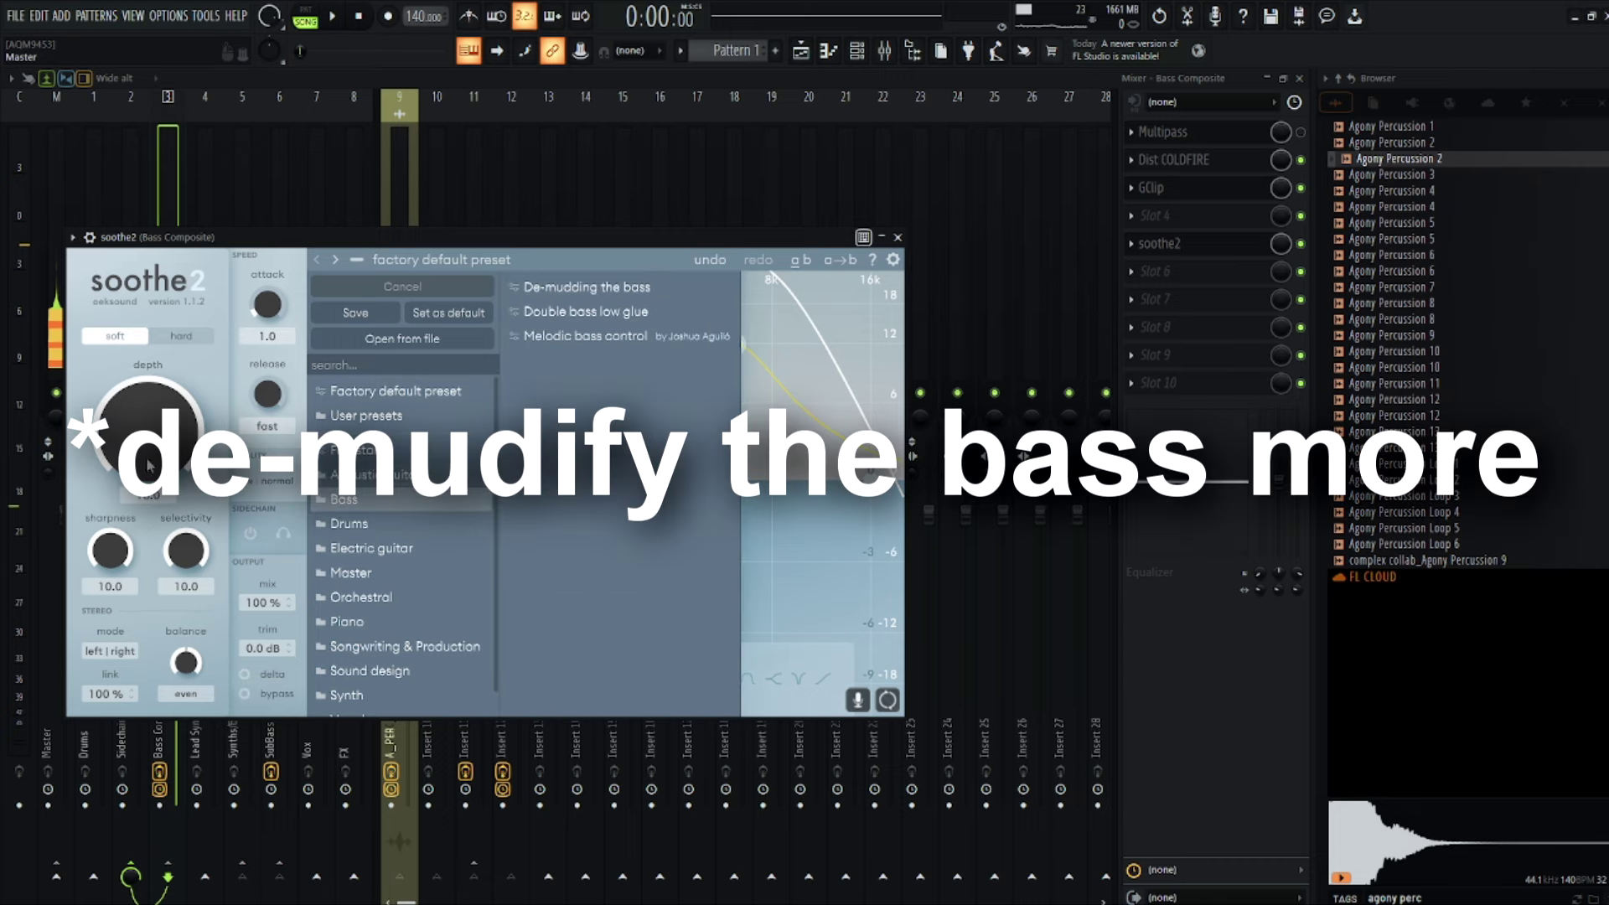
click(622, 289)
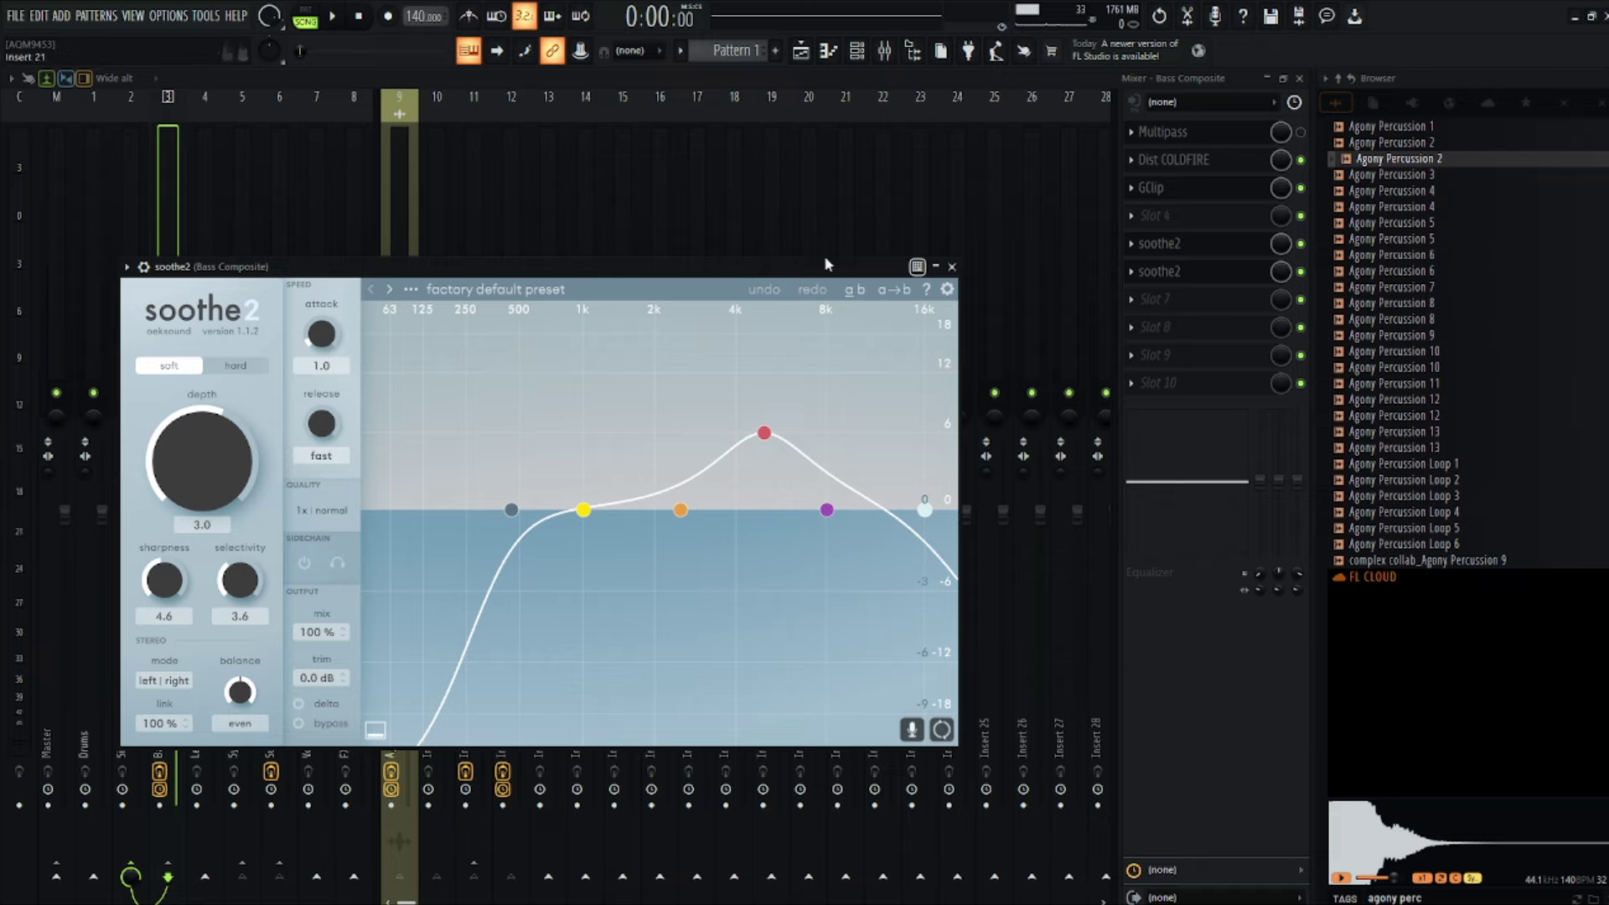
Step: Raise the red band of a second soothe2 to 8.0 dB at about 5.3 kHz, adjust its depth, and audition the result
drag(761, 437, 778, 407)
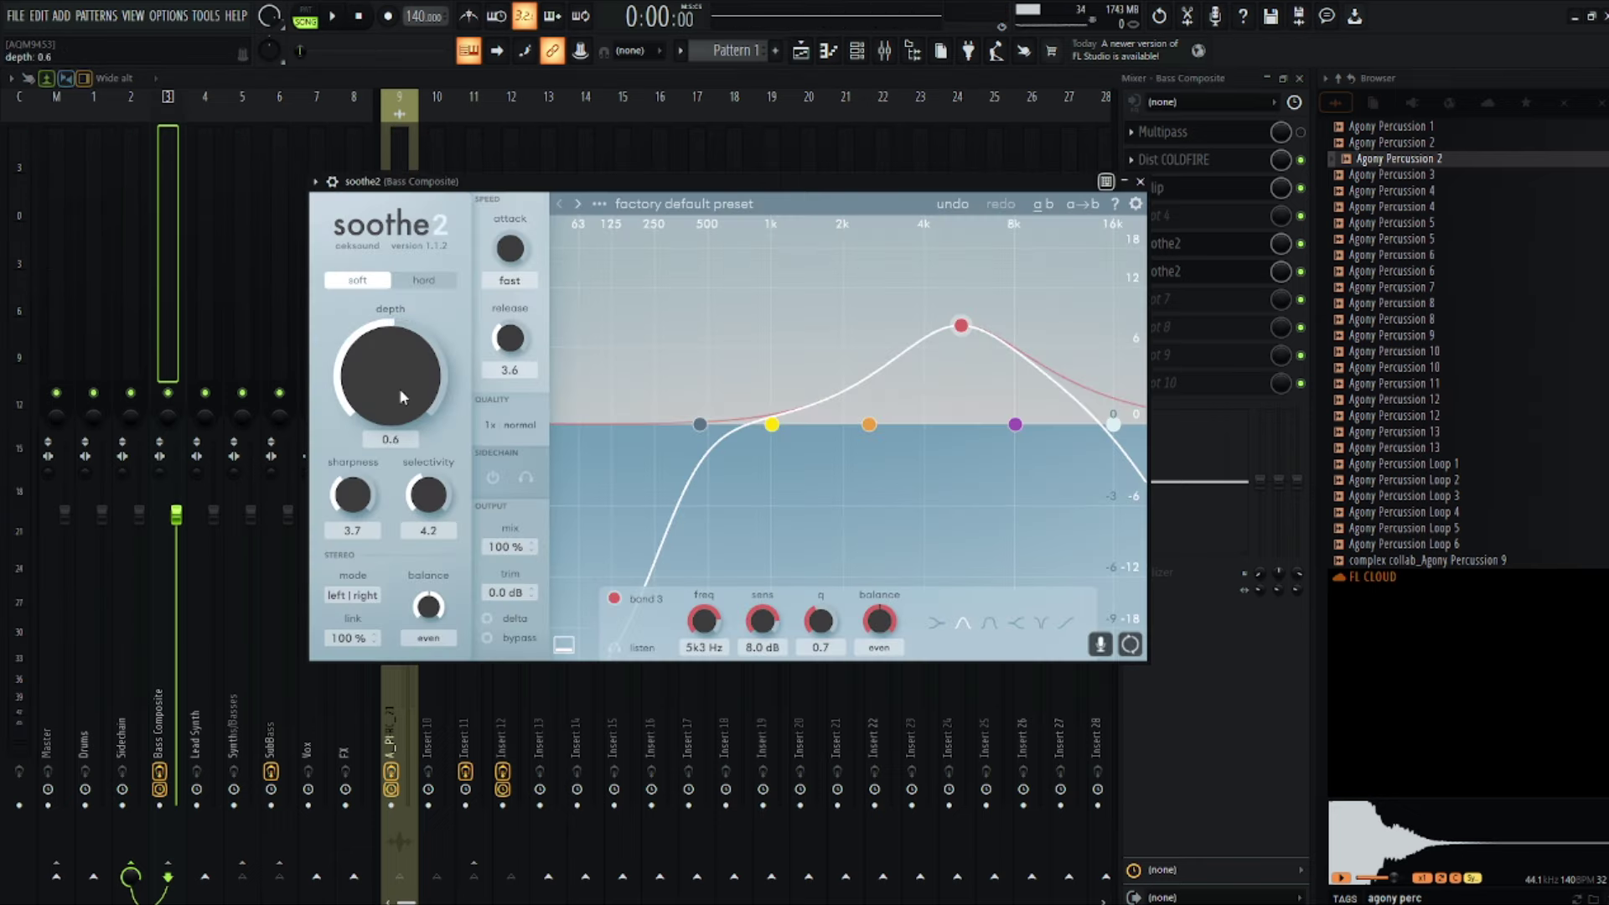
drag(399, 388, 466, 339)
key(space)
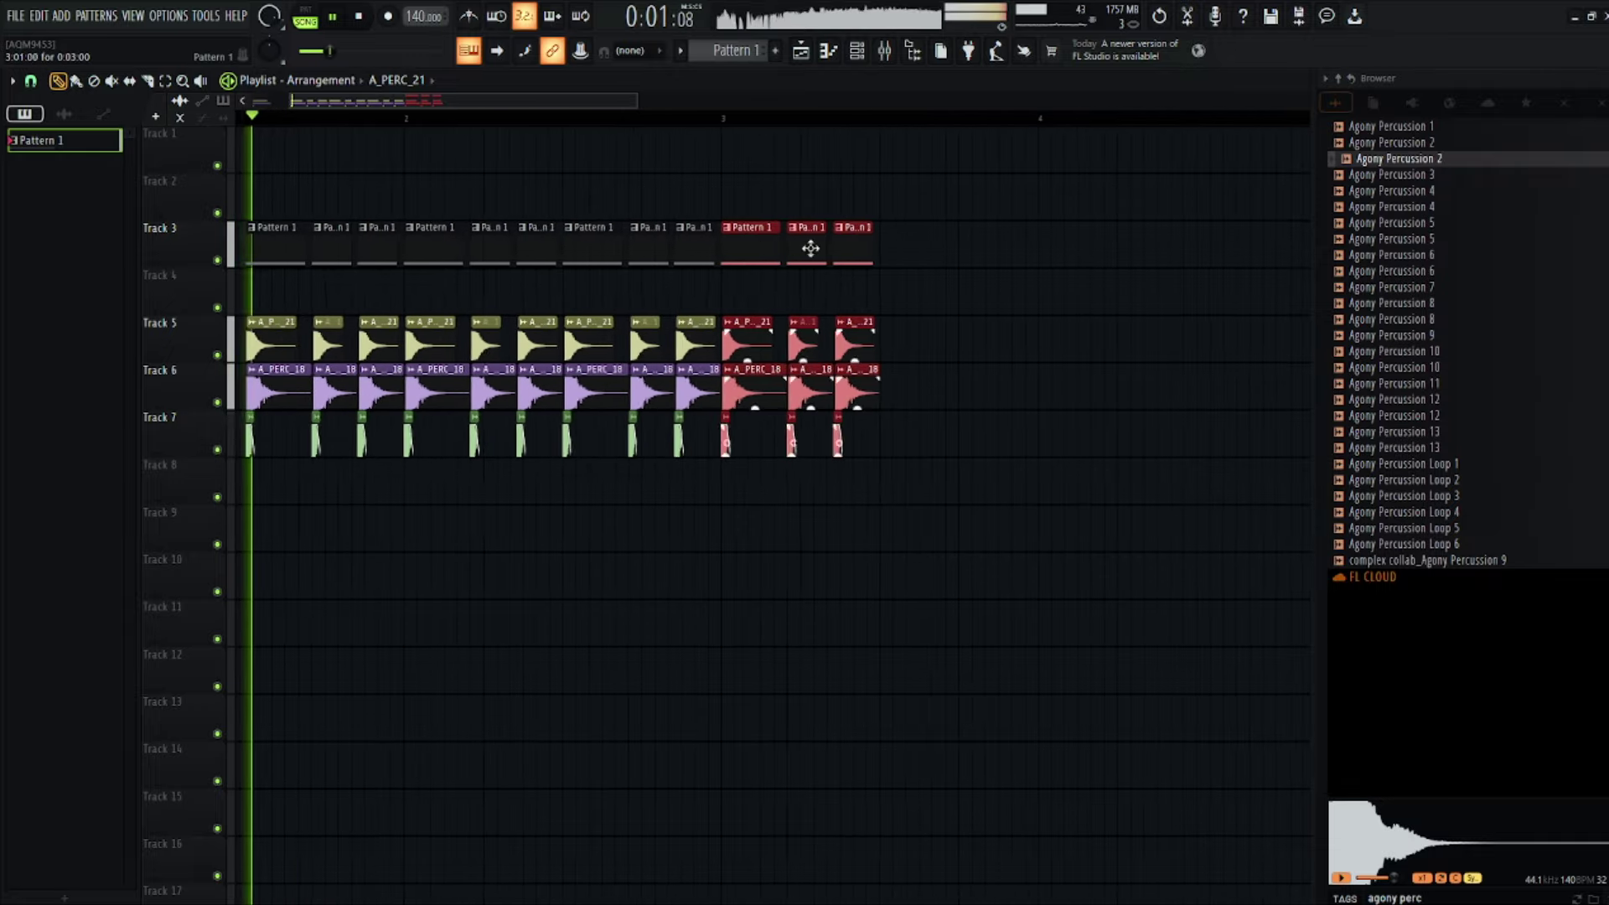
Step: Remove the group of clips after bar 3 in the playlist and select the Pattern 1, A_PERC_21 and A_PERC_18 clips of a hit before bar 2
drag(959, 175, 739, 444)
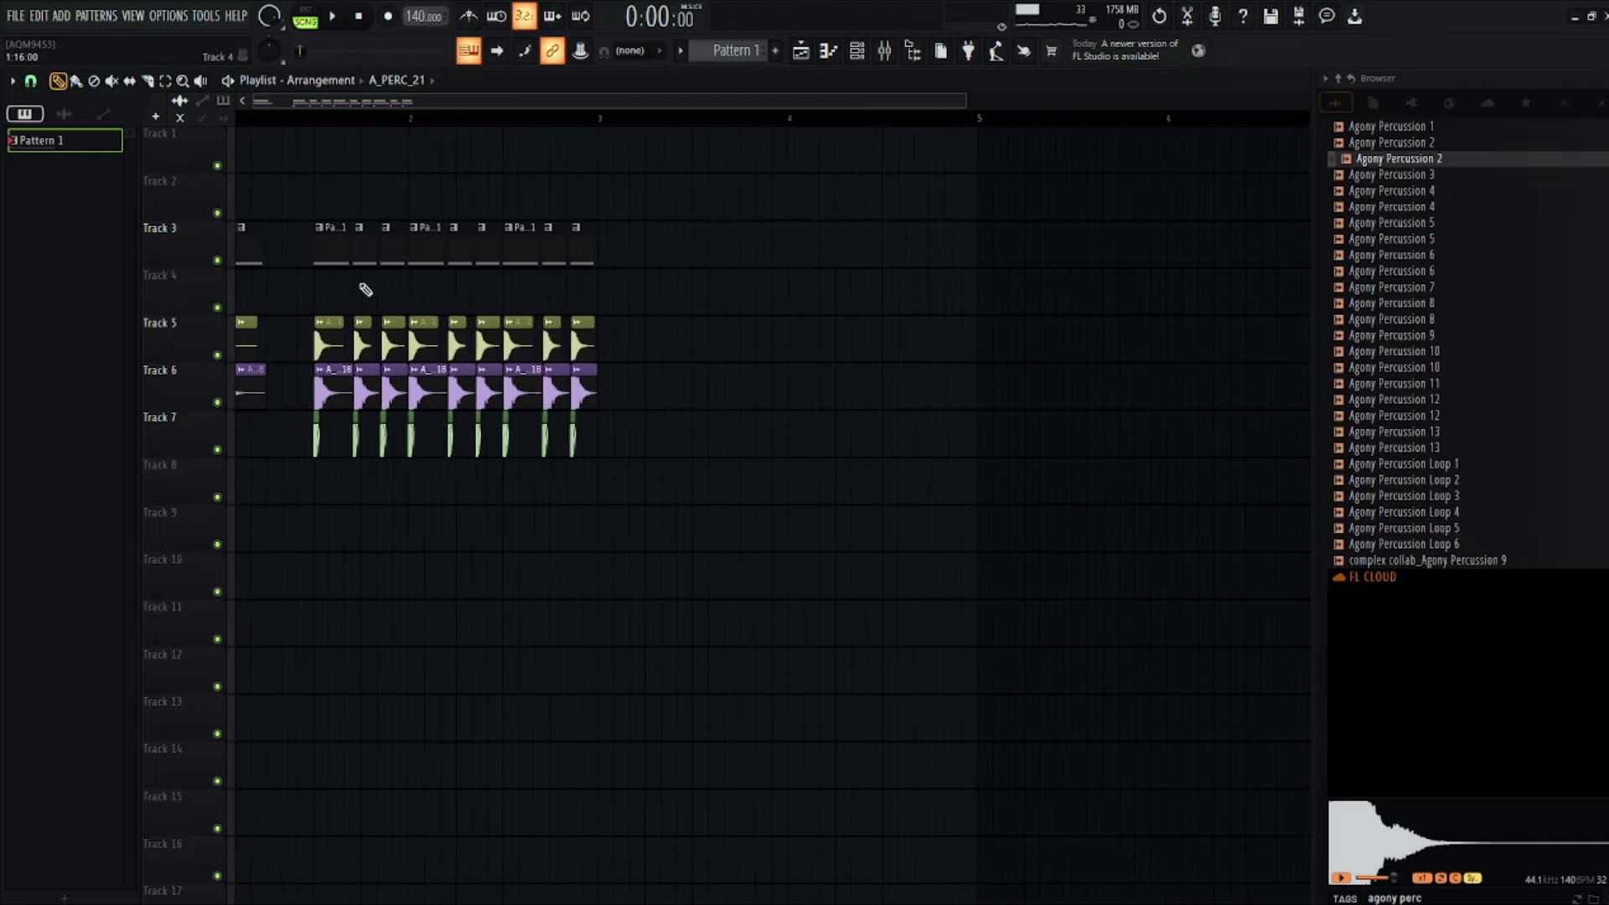
scroll(366, 289, up, 10)
drag(491, 241, 458, 387)
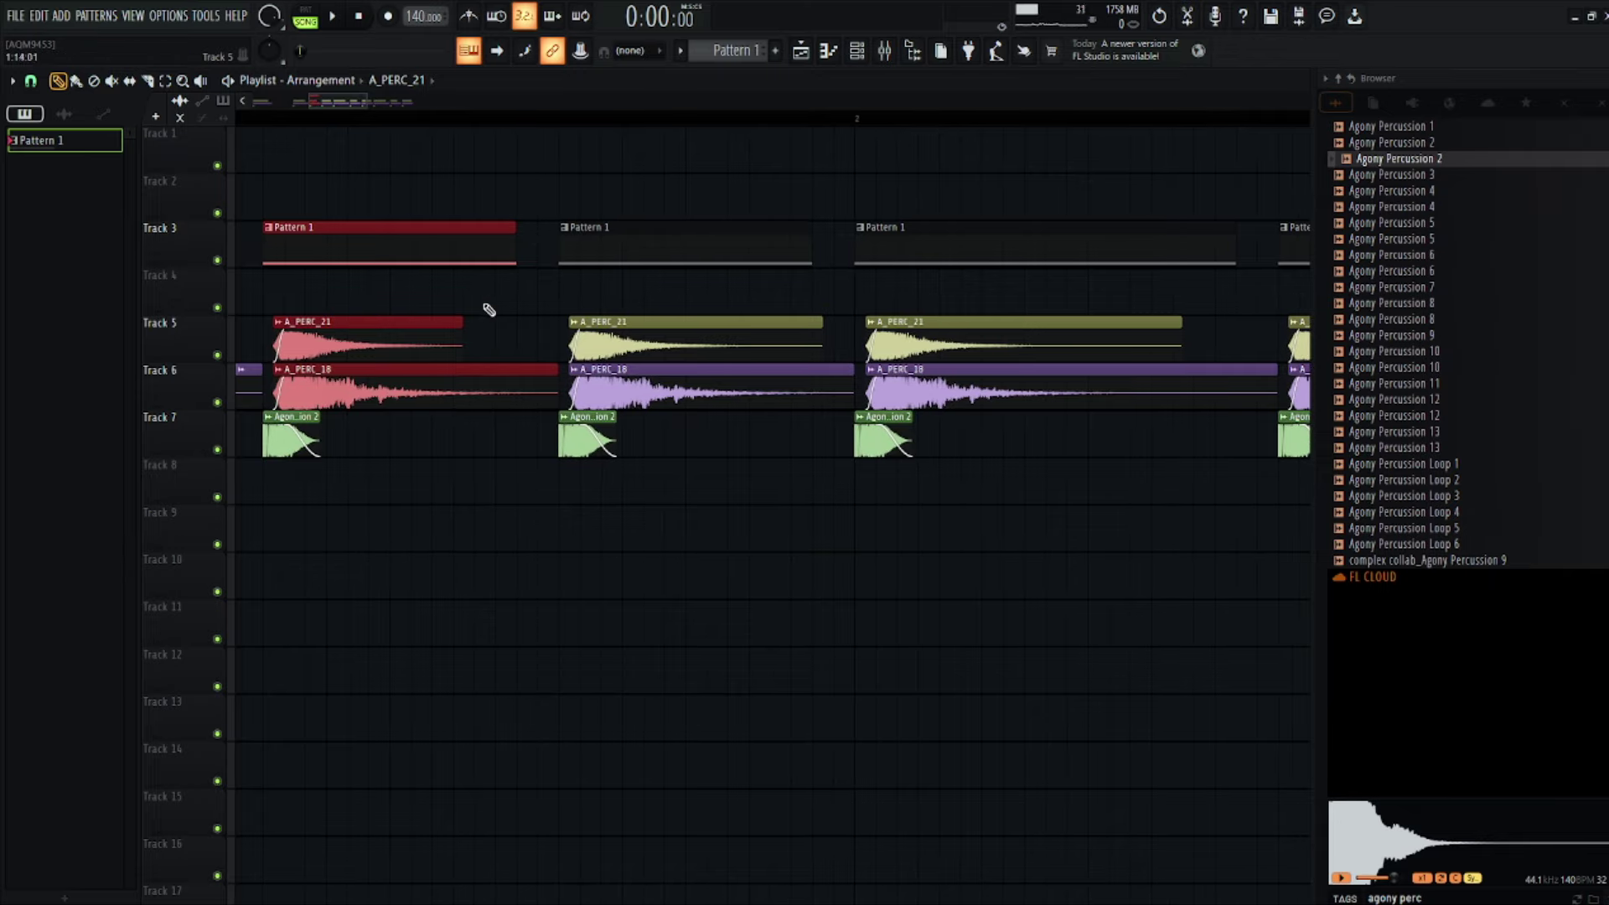